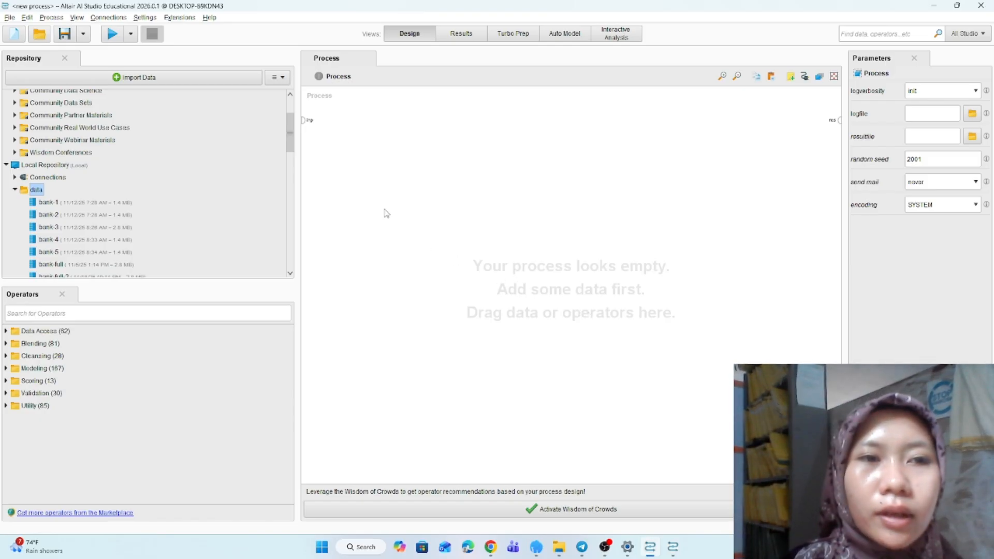
# - Start a data import from this computer and select databersih_mobil_bekas.csv in the Documents datamobil_bekas folder
pyautogui.click(222, 80)
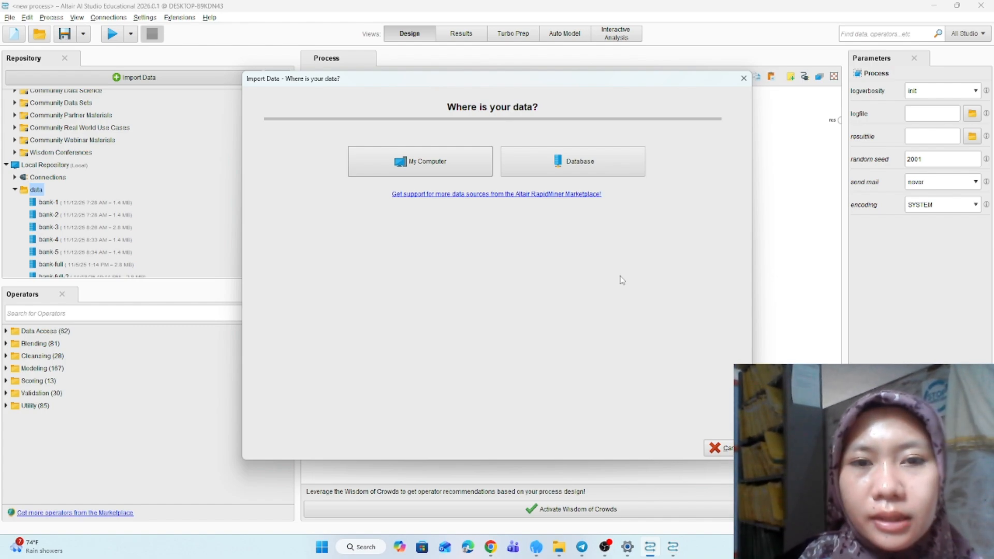
pyautogui.click(459, 160)
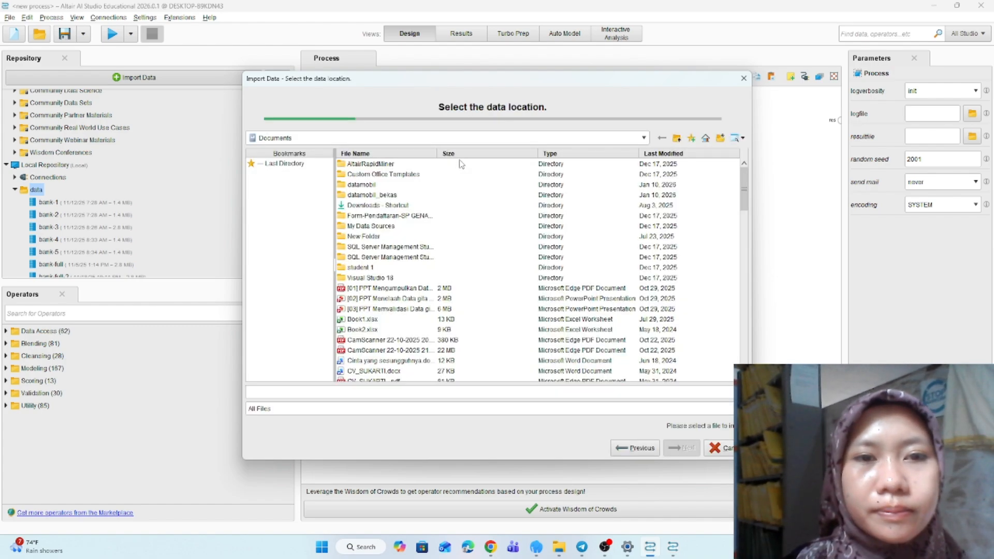
pyautogui.click(290, 138)
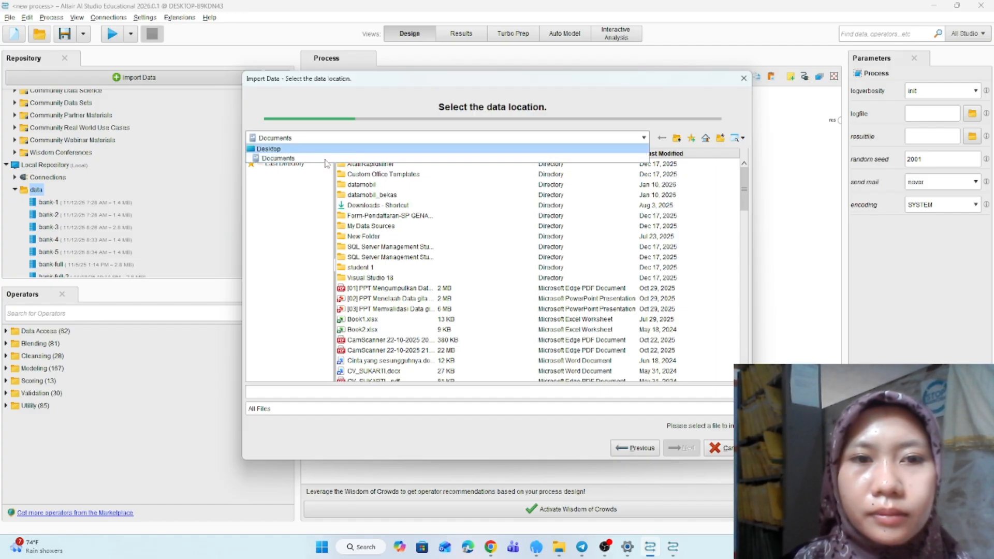
pyautogui.click(303, 149)
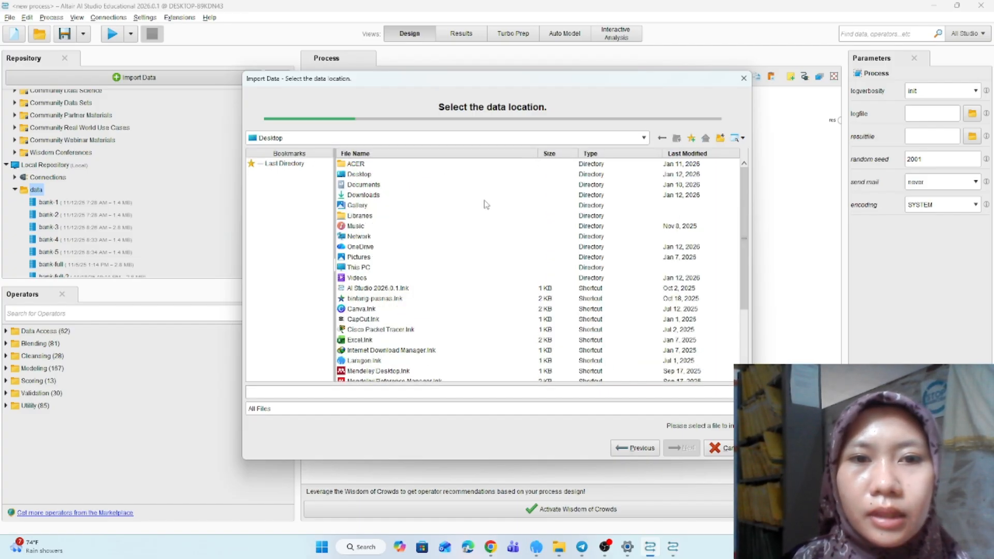
pyautogui.click(369, 184)
pyautogui.doubleClick(370, 184)
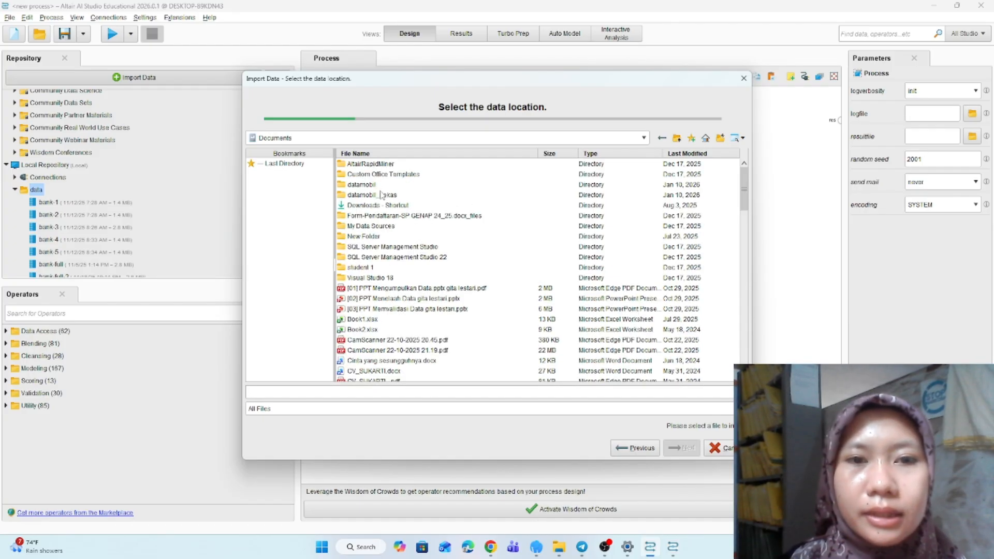
pyautogui.doubleClick(382, 195)
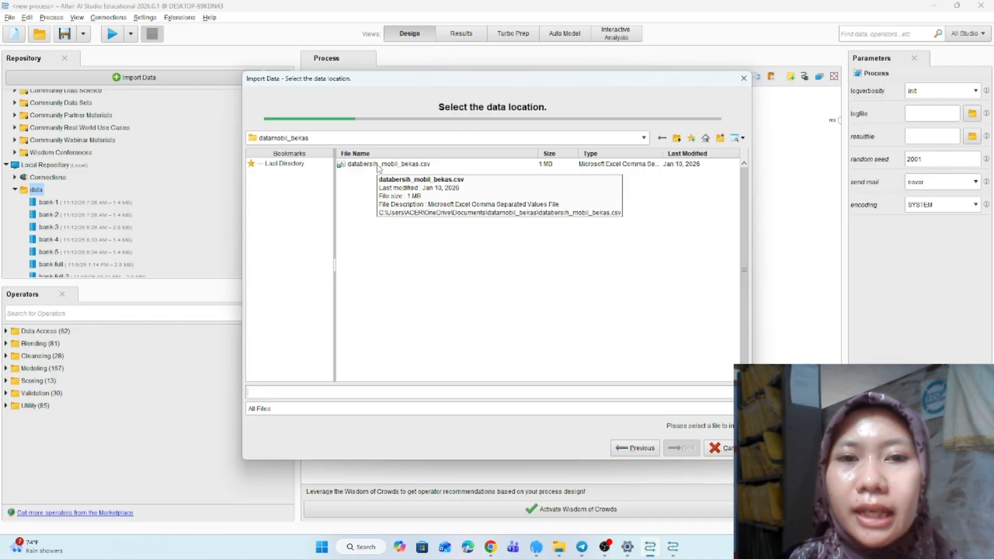
pyautogui.click(379, 165)
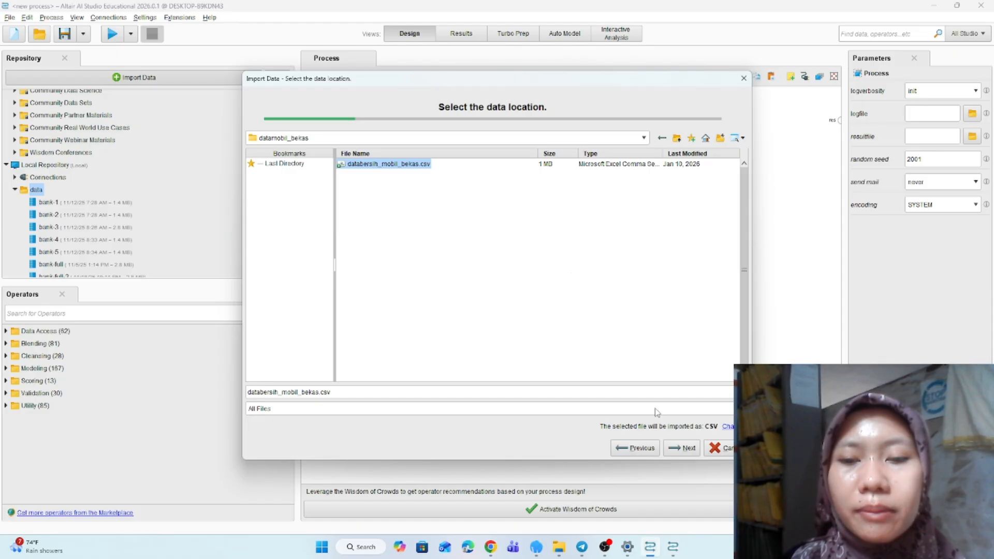
# - Accept the default CSV format and store it as databersih_mobil_bekas in the Local Repository data folder
pyautogui.click(686, 449)
pyautogui.click(687, 449)
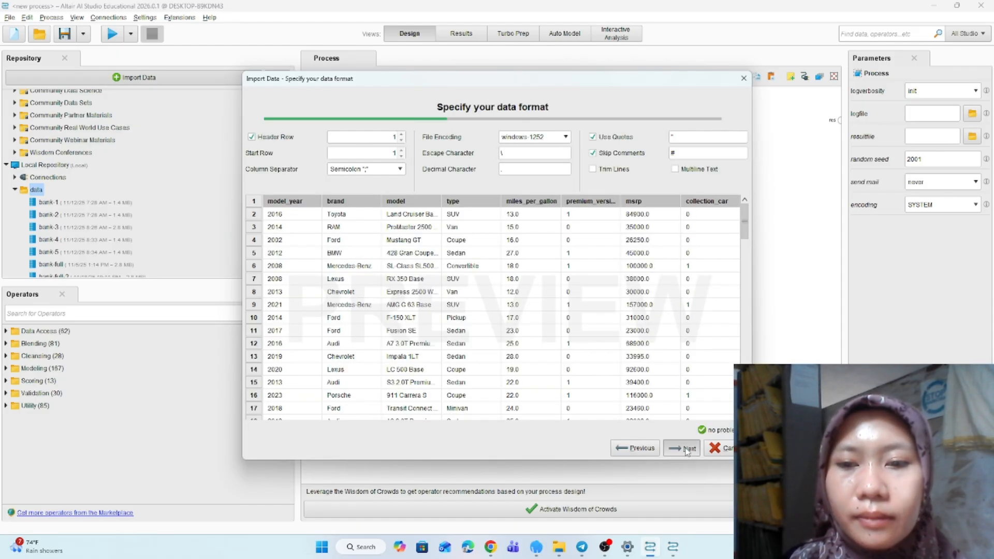
pyautogui.click(686, 450)
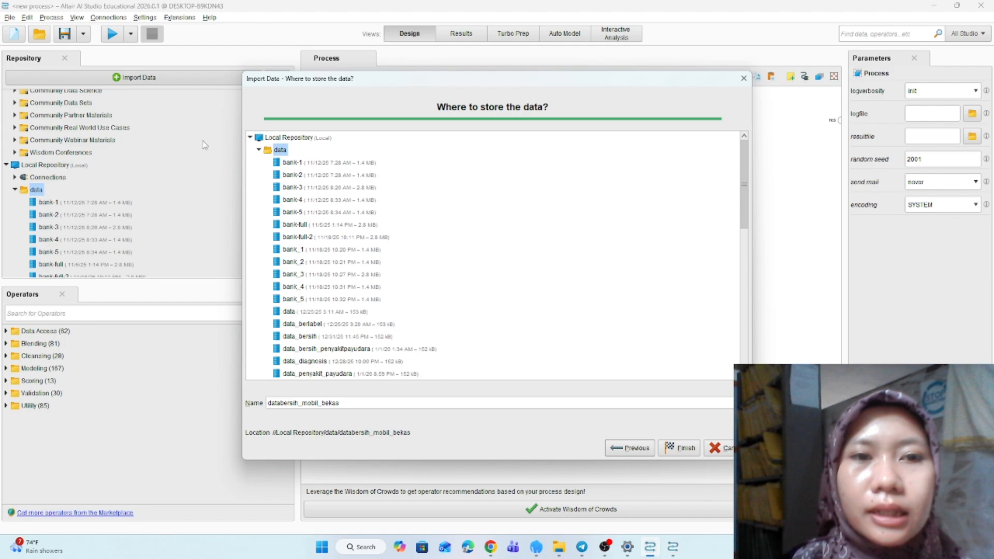
pyautogui.click(250, 137)
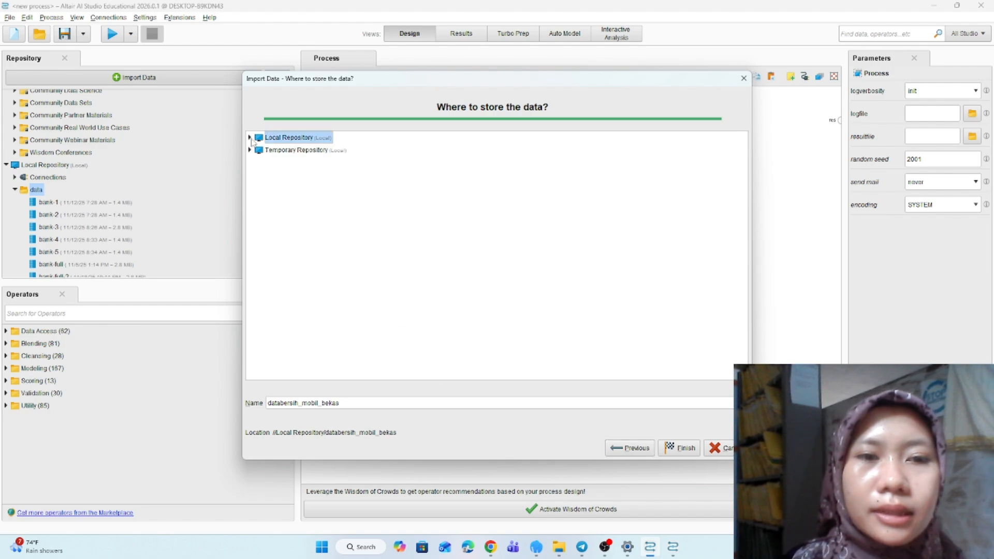
pyautogui.click(250, 138)
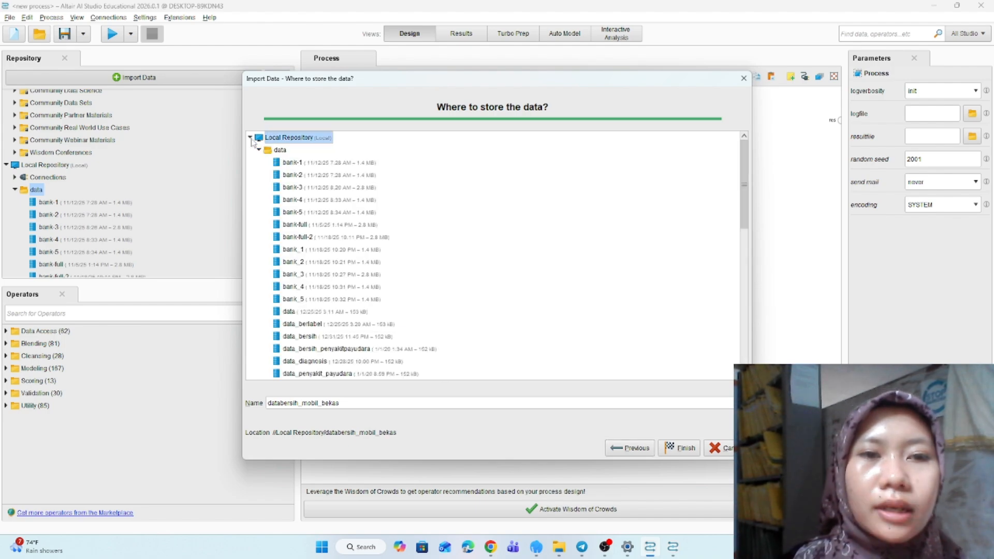
pyautogui.click(281, 152)
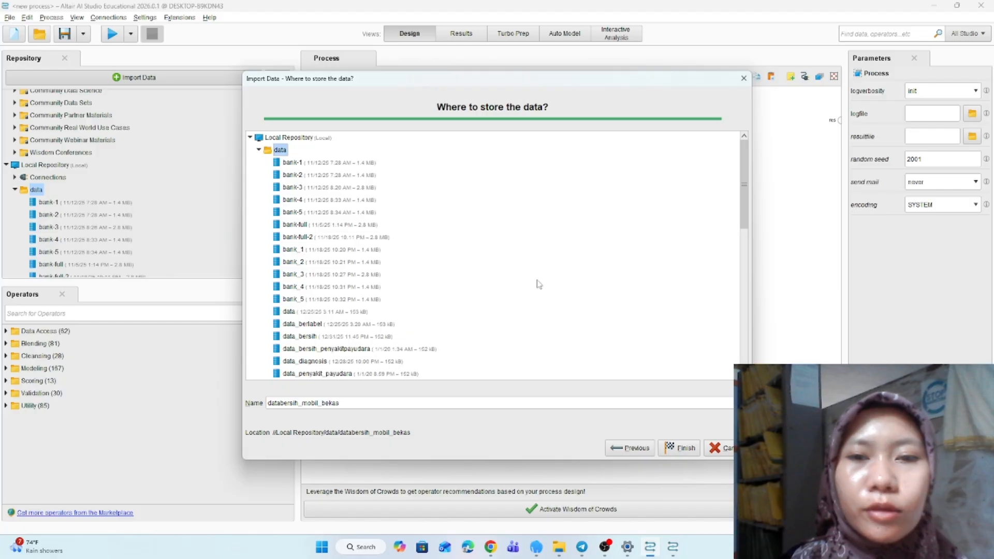
pyautogui.click(682, 450)
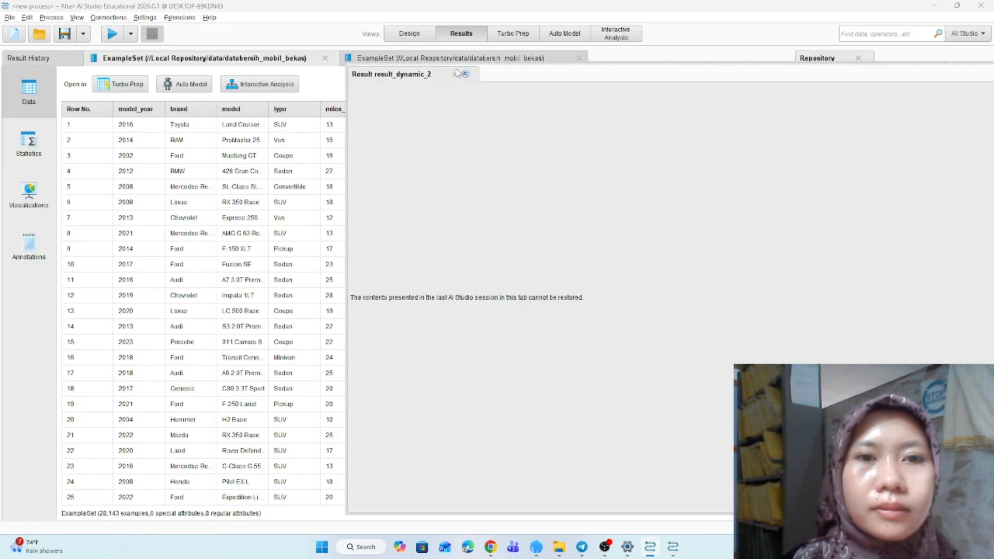
# - Close the empty result tab and view the attribute statistics of the imported dataset
pyautogui.click(457, 74)
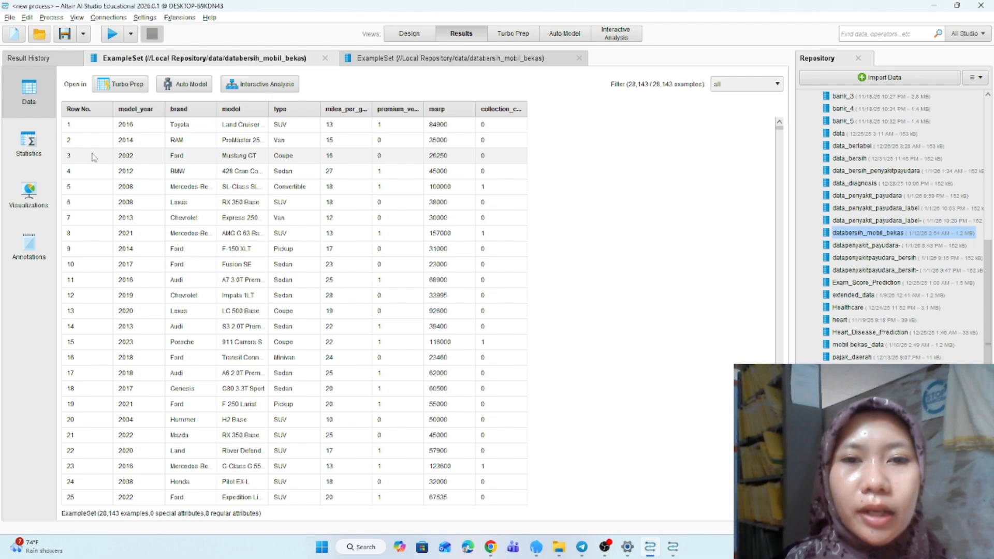
pyautogui.click(29, 143)
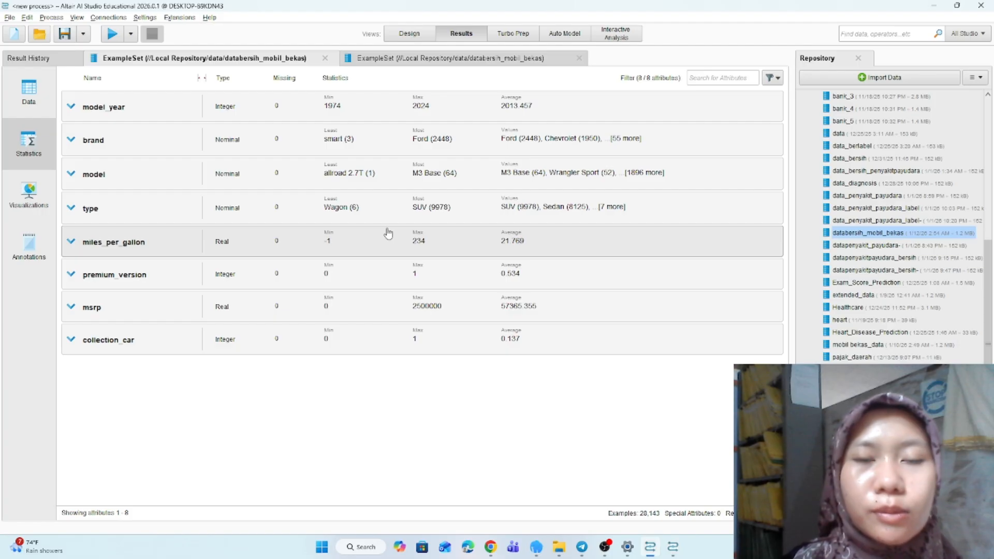
# - Add the databersih_mobil_bekas dataset from the repository to the process as a Retrieve operator
pyautogui.click(418, 36)
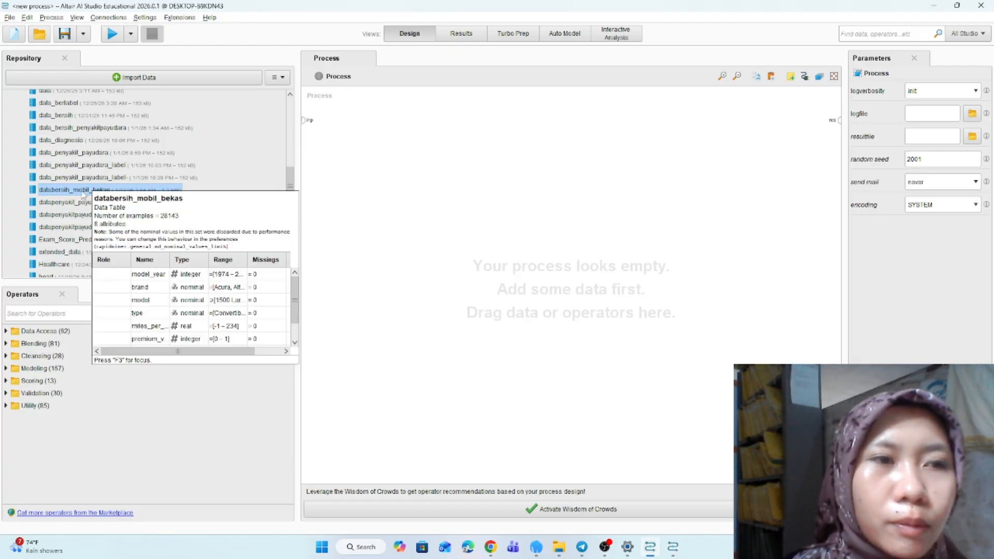
pyautogui.moveTo(74, 193)
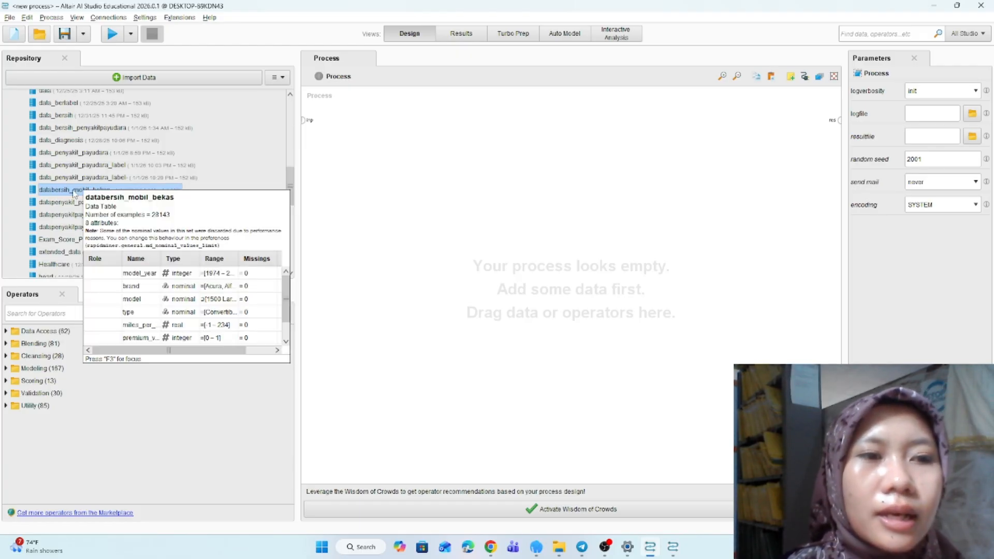
pyautogui.moveTo(74, 194); pyautogui.dragTo(391, 162)
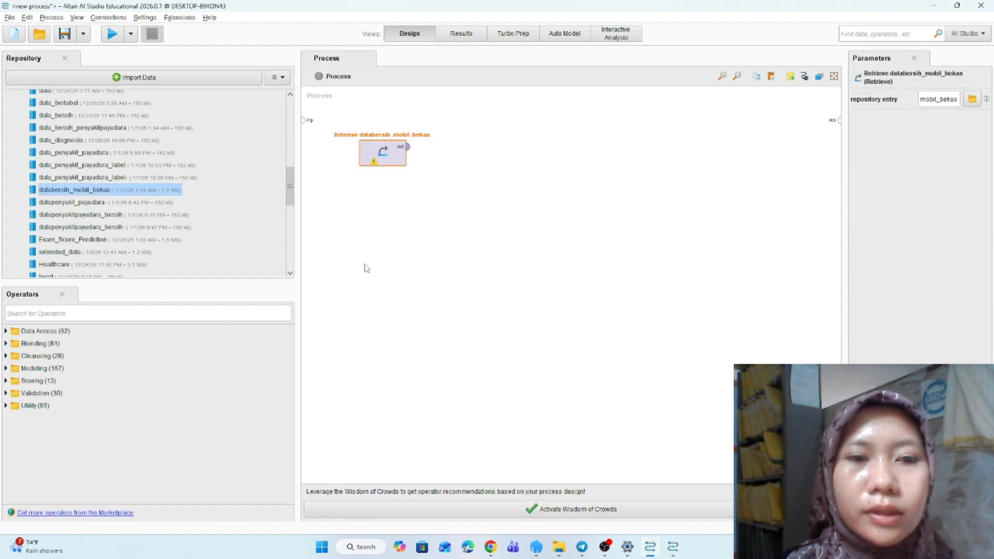
# - Search the operators for "filter exam" and add a Filter Example Range operator to the process
pyautogui.click(232, 317)
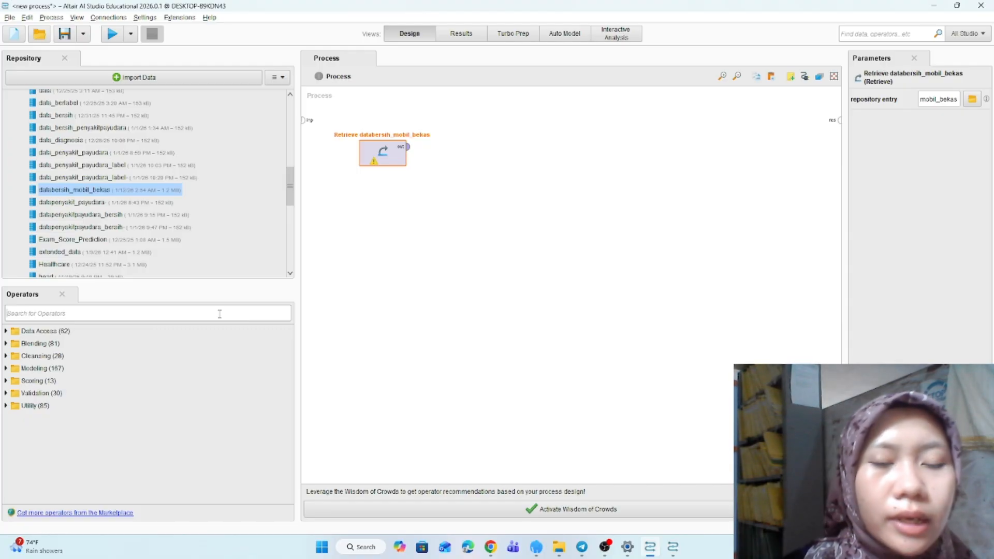
pyautogui.write('f')
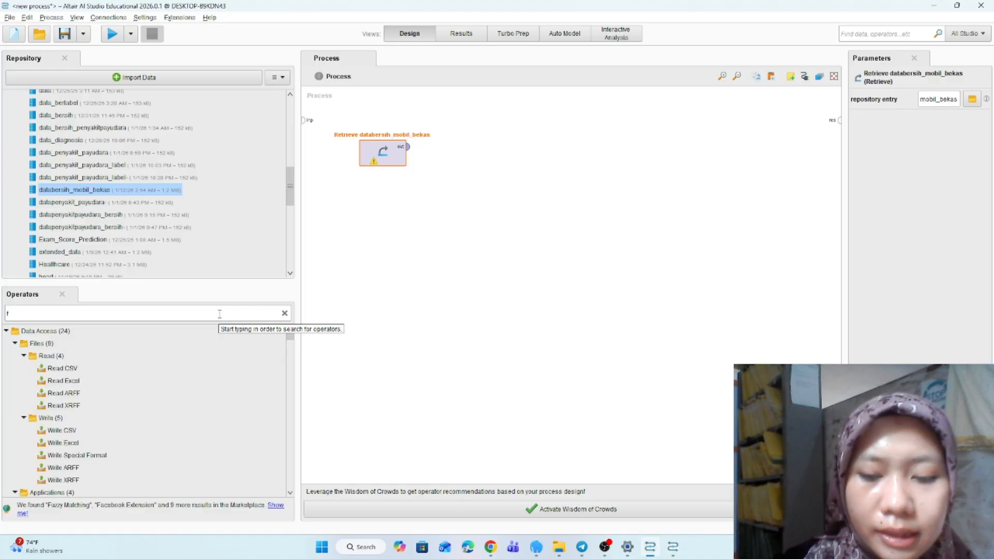
pyautogui.write('ilter')
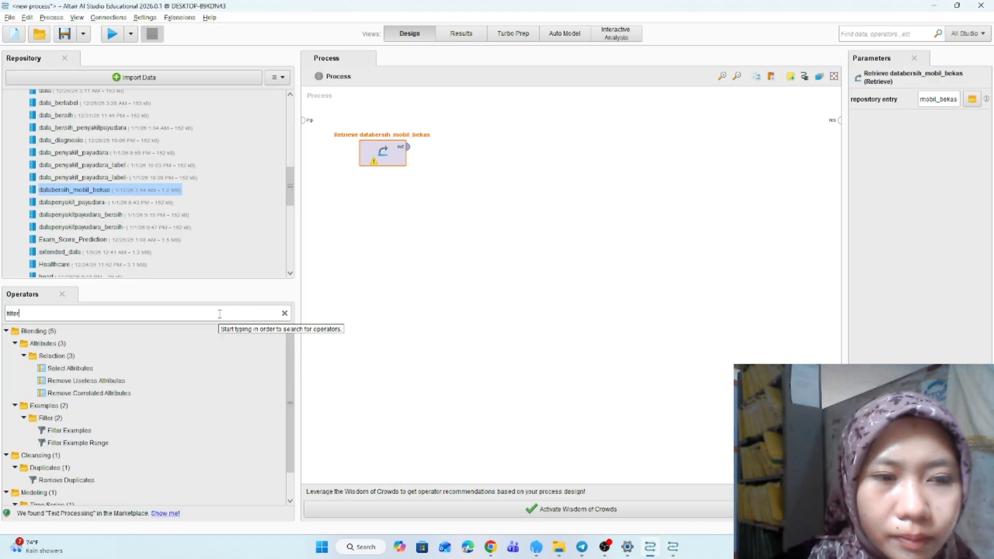
pyautogui.write(' exam')
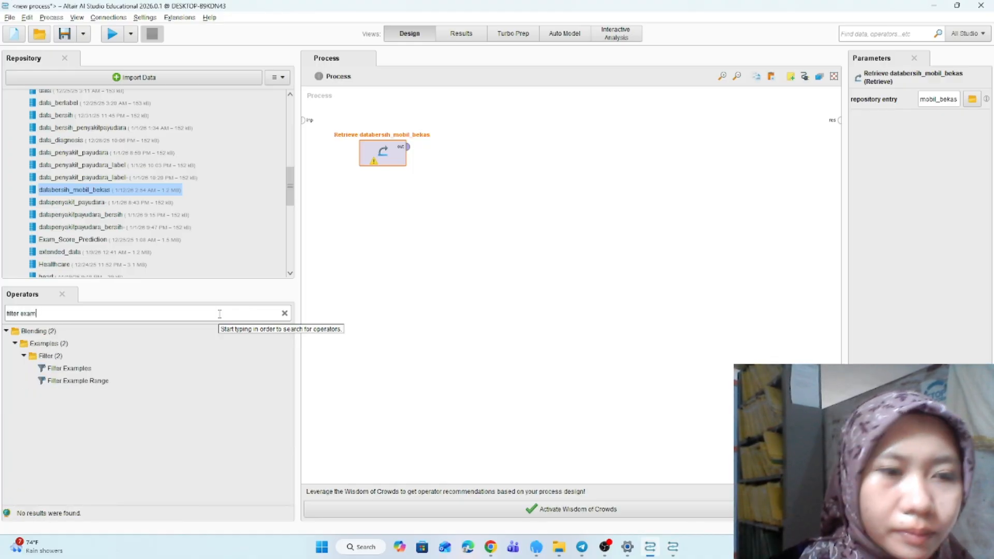
pyautogui.click(96, 385)
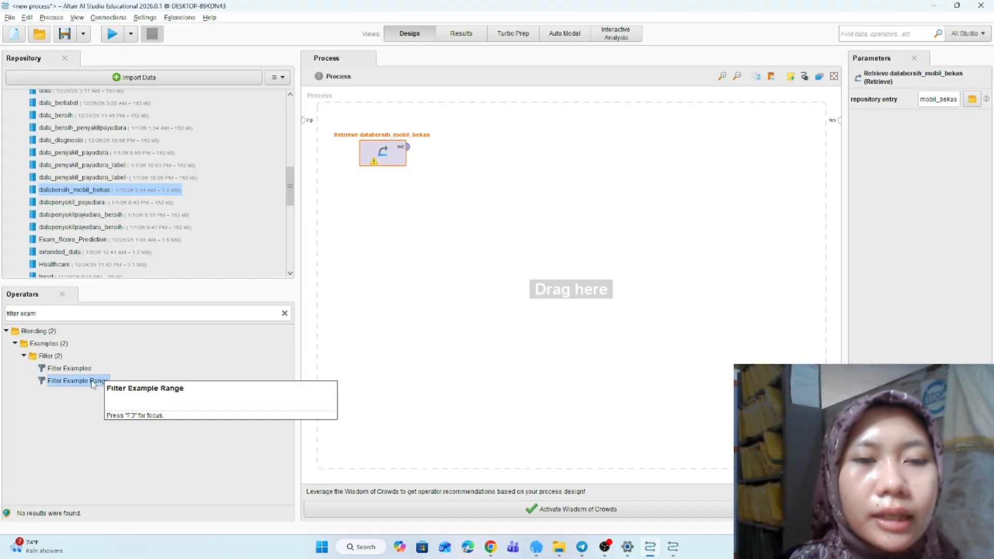
pyautogui.moveTo(94, 384); pyautogui.dragTo(483, 149)
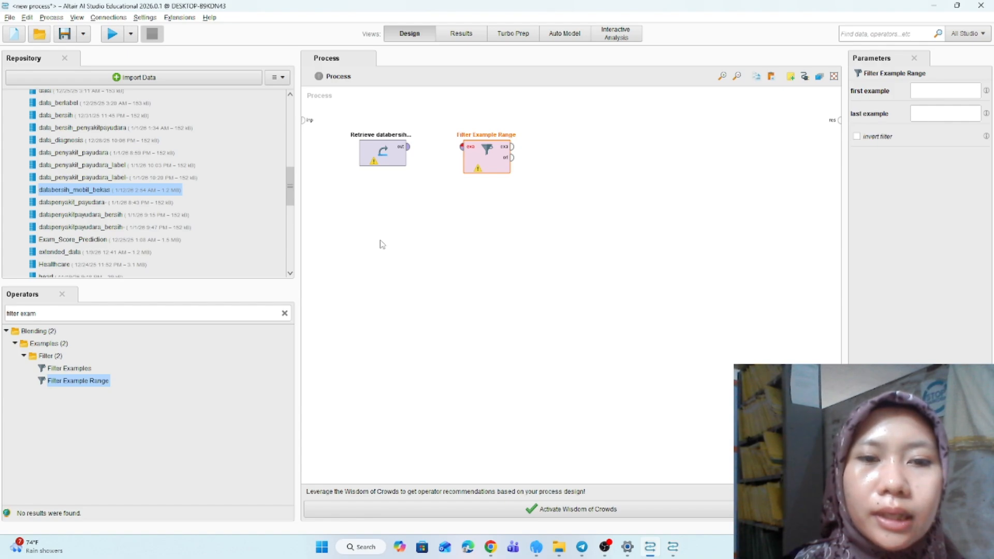
# - Search the operators for "discr" and add a Discretize by Binning operator beside the filter
pyautogui.click(285, 314)
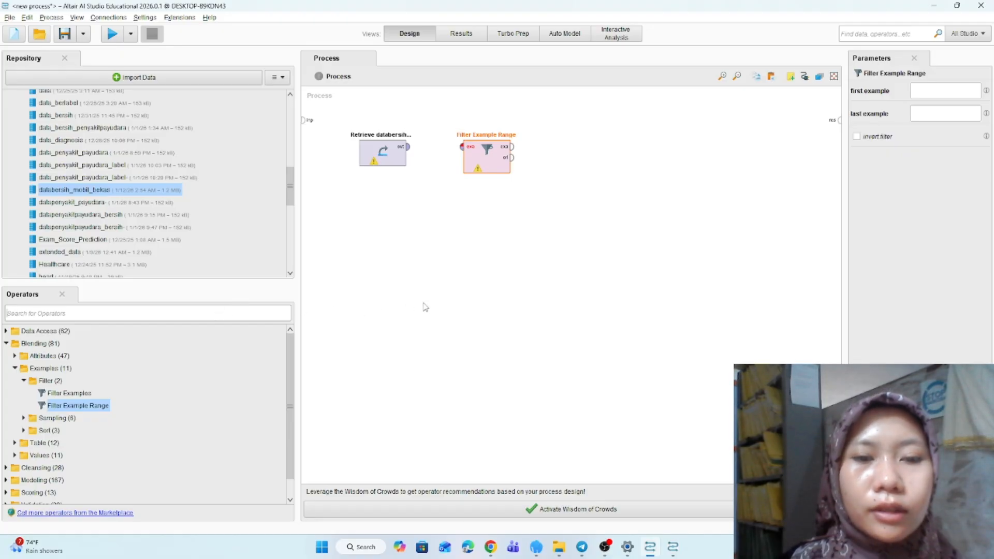
pyautogui.click(183, 315)
pyautogui.write('des')
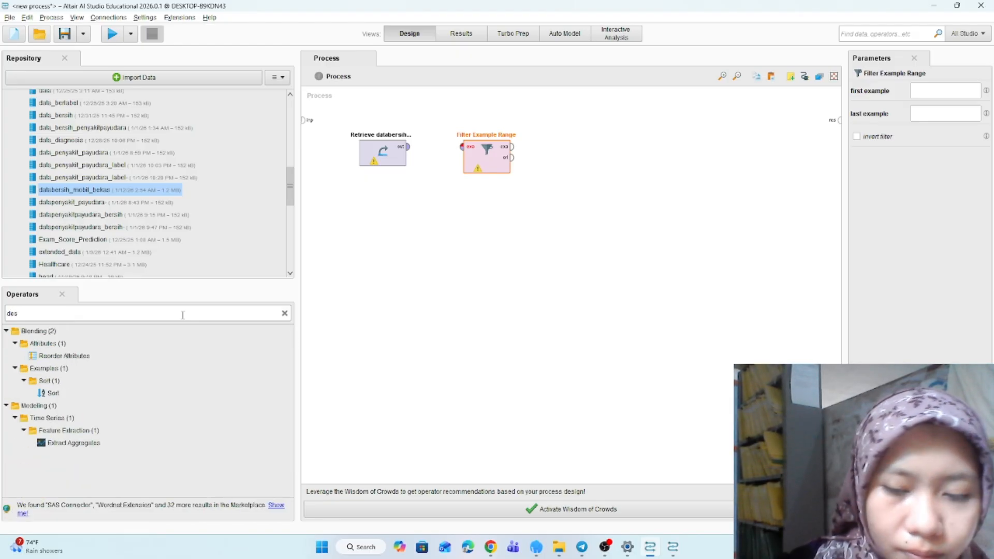
pyautogui.press('BackSpace')
pyautogui.press('BackSpace')
pyautogui.write('i')
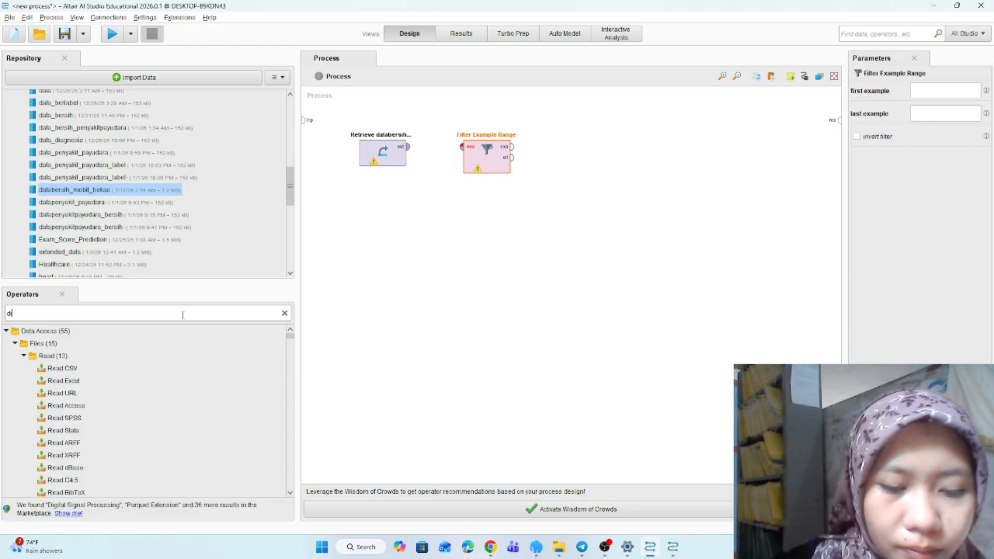
pyautogui.write('scr')
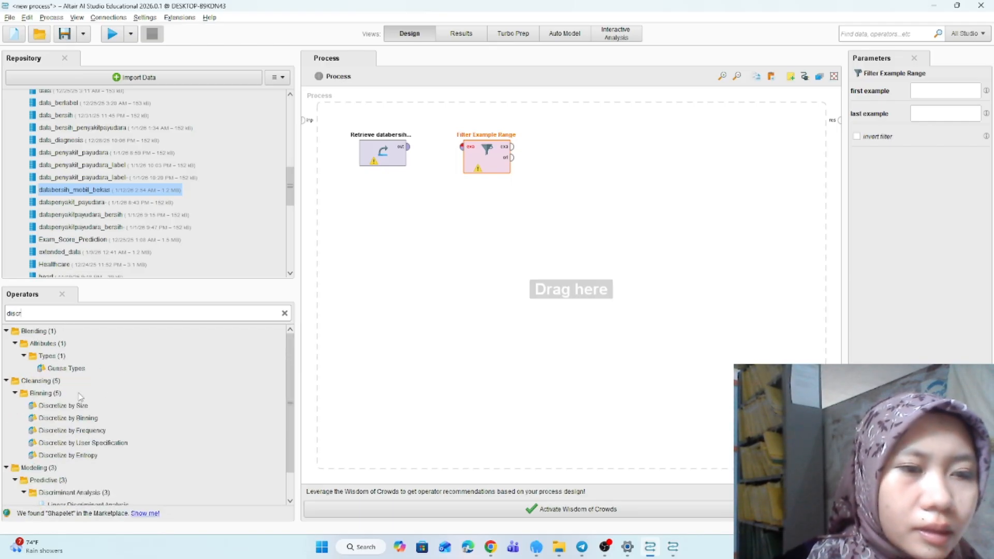
pyautogui.scroll(-1, 75, 393)
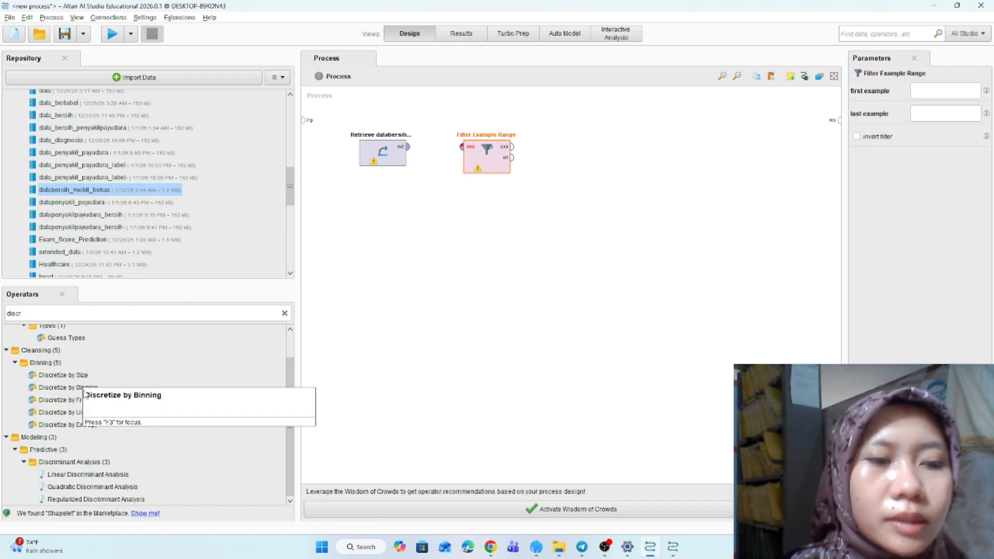
pyautogui.click(68, 391)
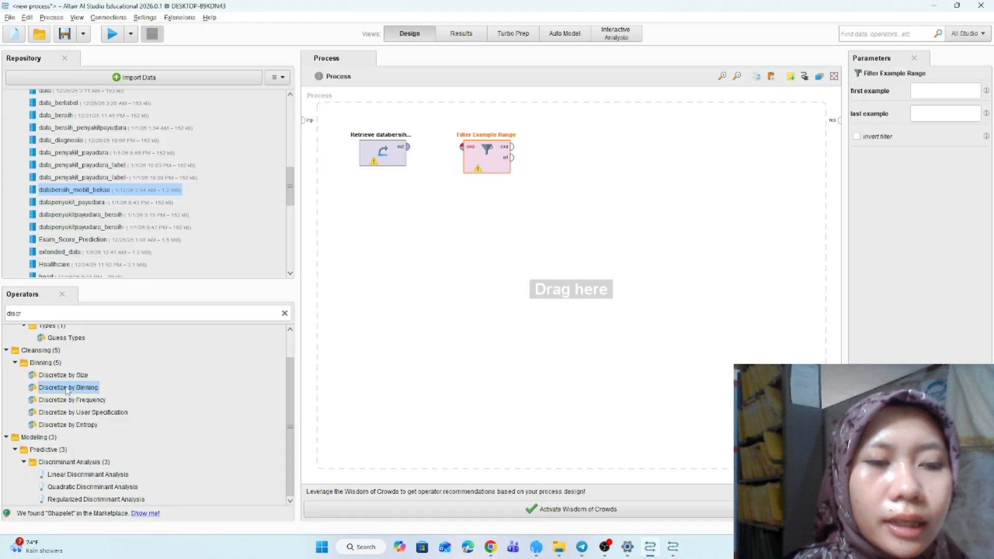
pyautogui.moveTo(67, 391); pyautogui.dragTo(576, 150)
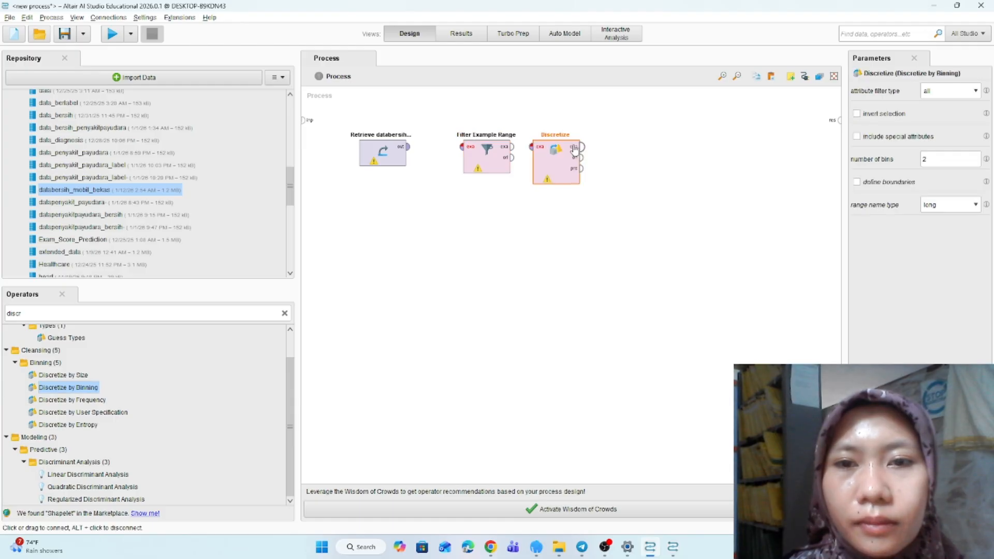
# - Wire Retrieve into Filter Example Range, the filter into Discretize, and Discretize's output to the process result
pyautogui.click(407, 147)
pyautogui.click(462, 147)
pyautogui.click(512, 147)
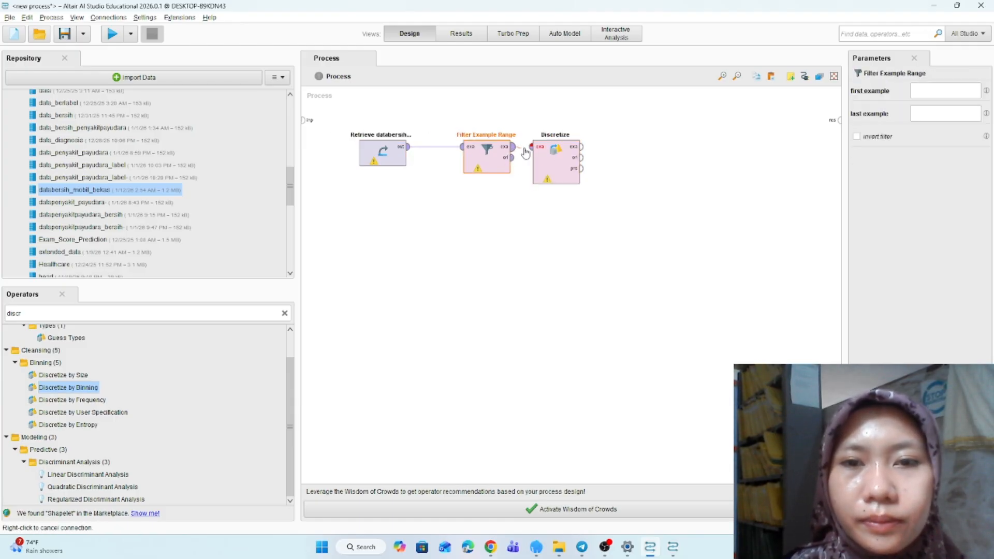
pyautogui.click(531, 146)
pyautogui.click(581, 146)
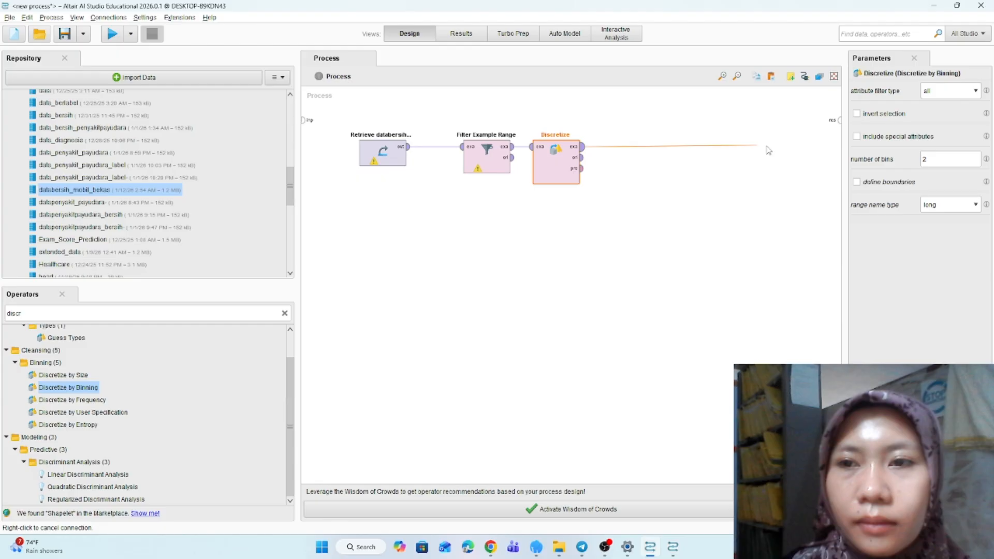
pyautogui.click(840, 120)
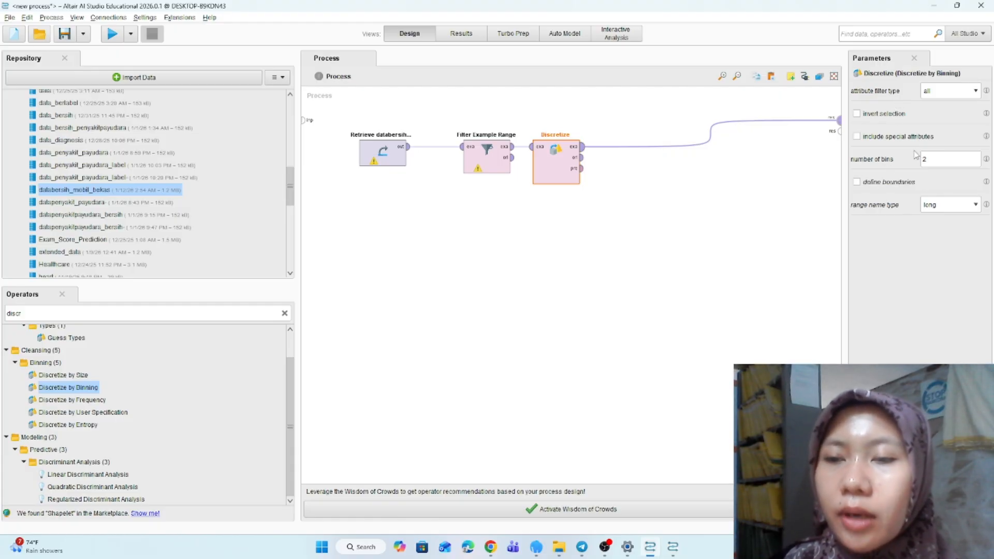
# - Set the Discretize operator's attribute filter type to single
pyautogui.click(963, 92)
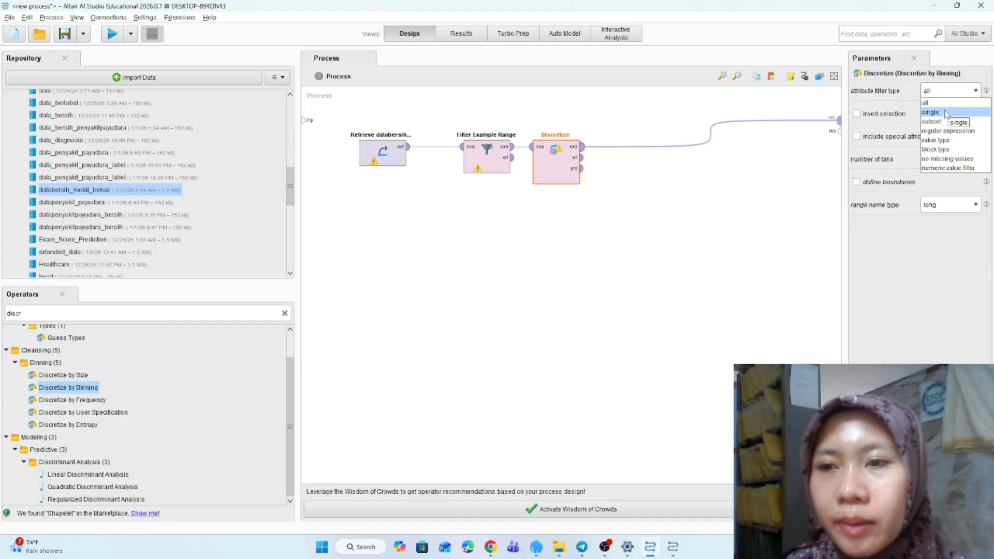
pyautogui.click(945, 113)
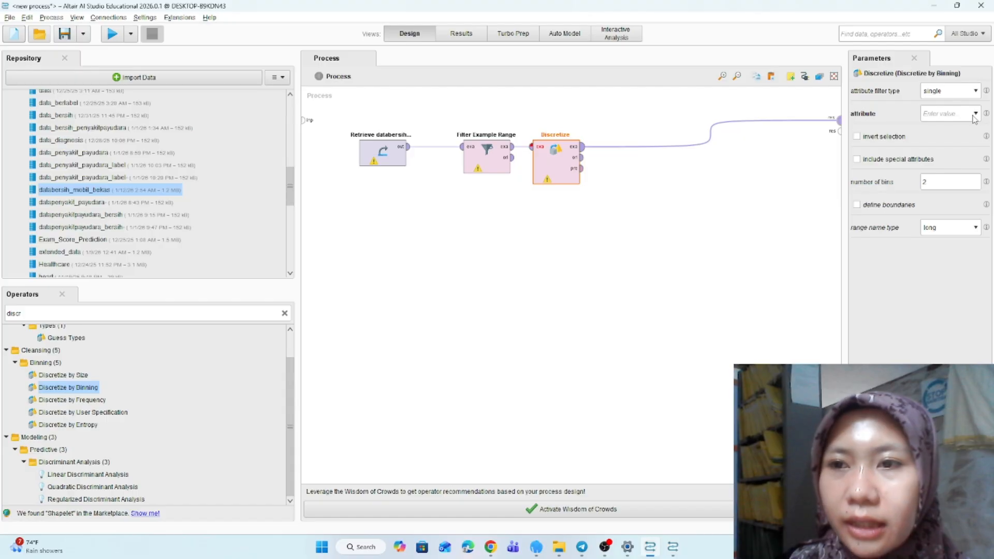
pyautogui.click(975, 91)
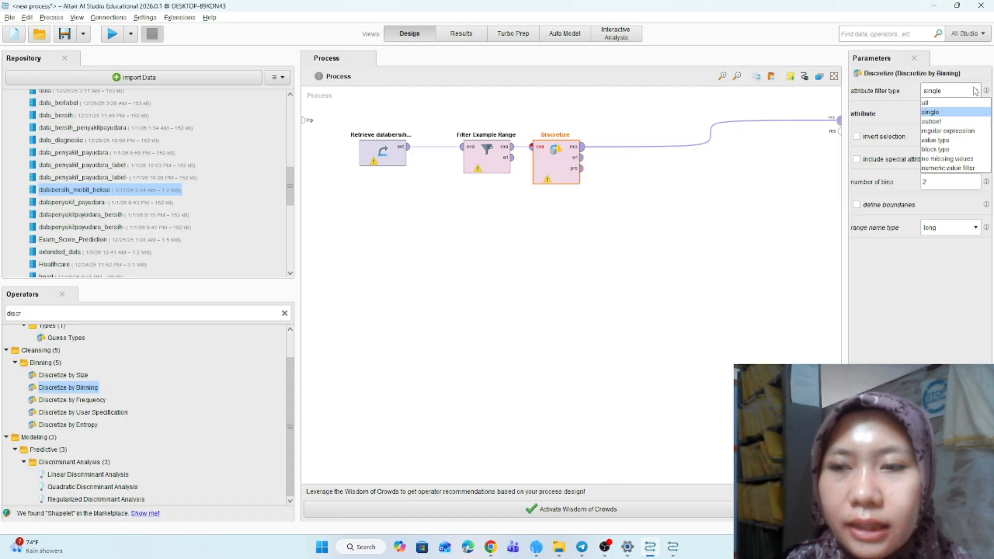
pyautogui.click(942, 122)
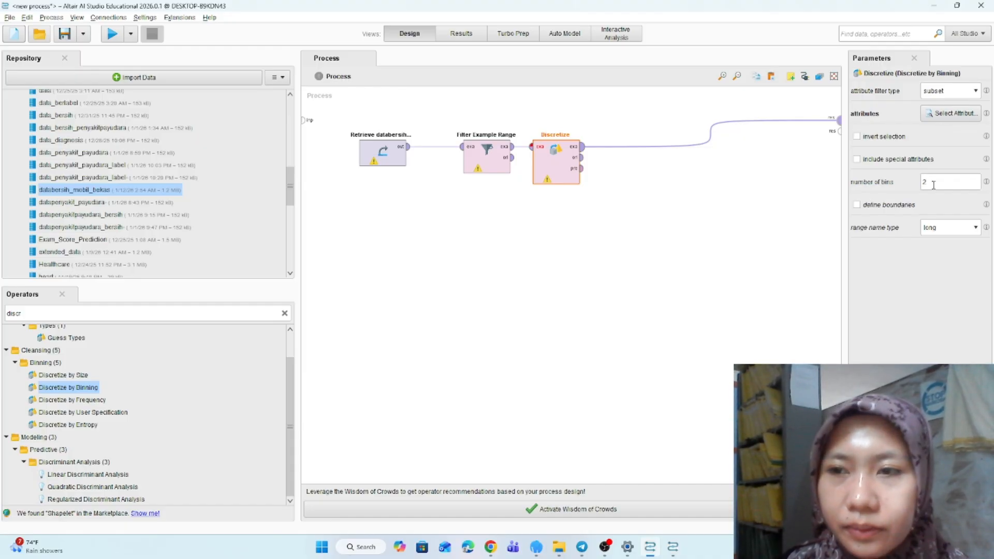
pyautogui.click(974, 93)
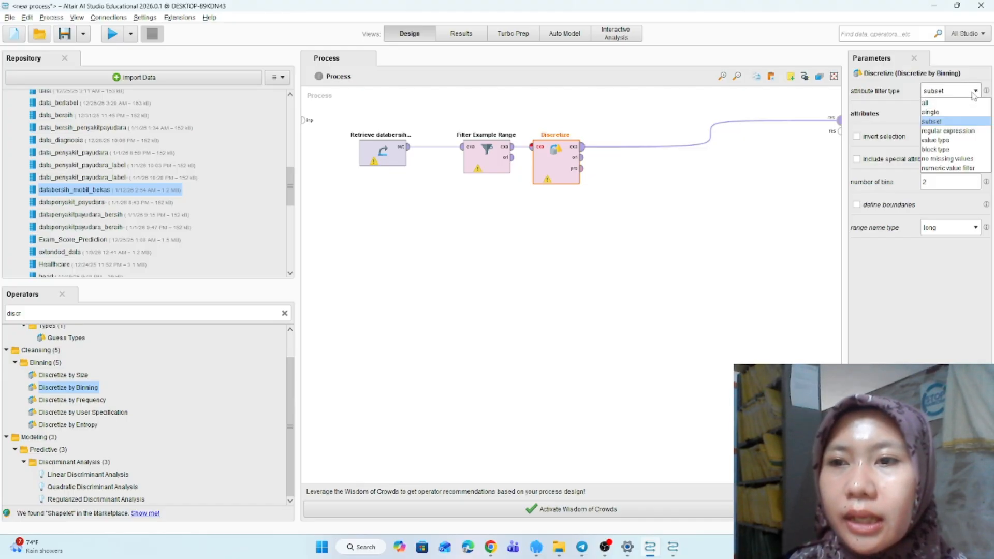
pyautogui.click(947, 111)
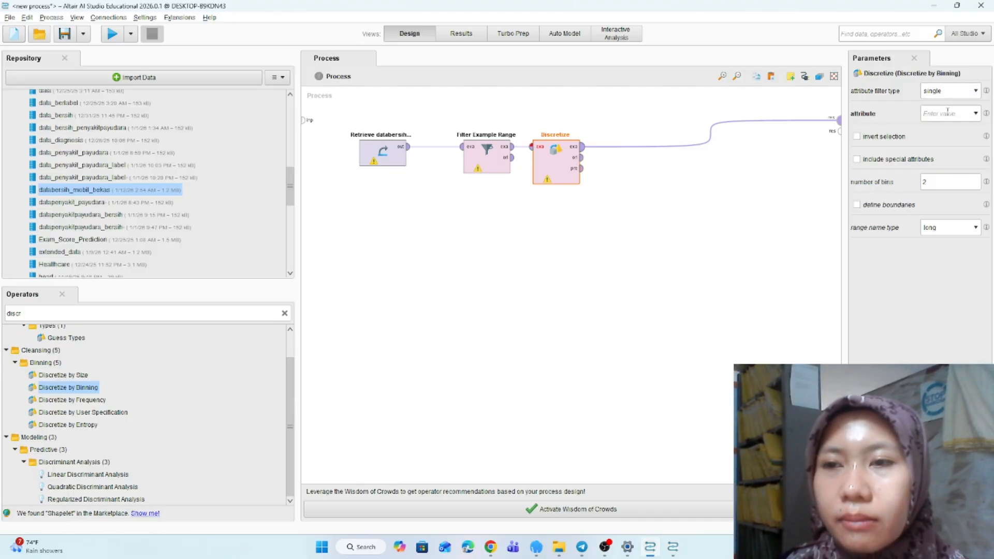
# - Choose collection_car as the attribute to discretize and set the number of bins to 5
pyautogui.click(976, 114)
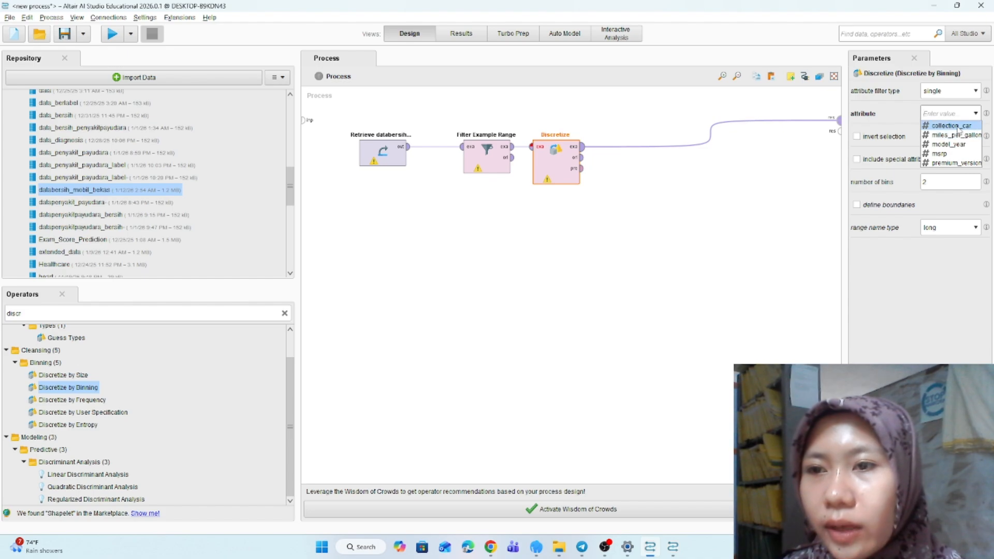
pyautogui.click(957, 127)
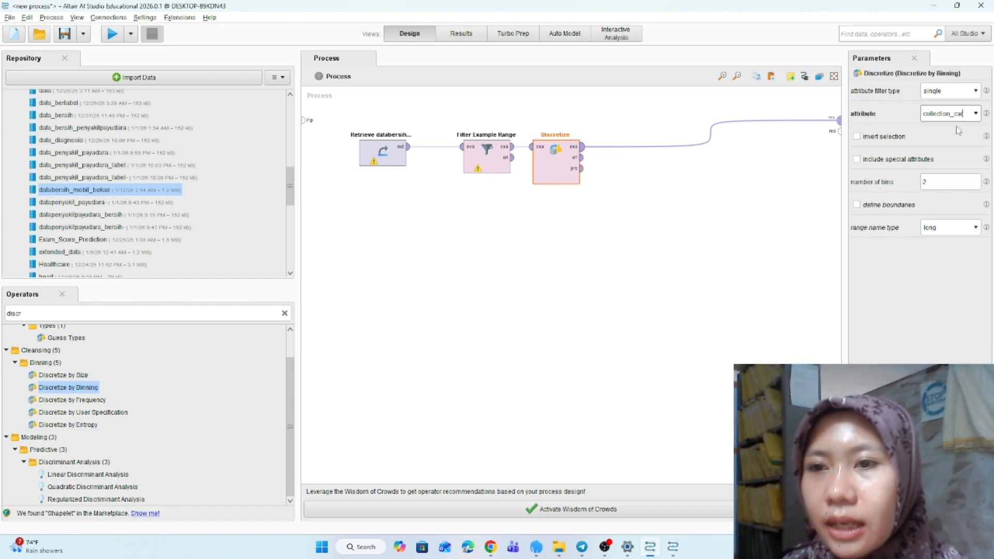
pyautogui.click(932, 183)
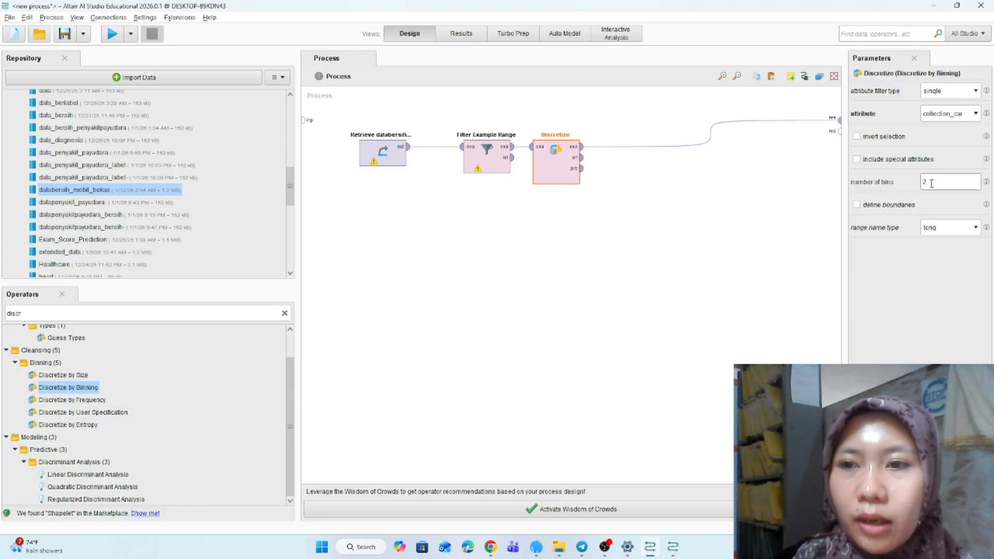
pyautogui.press('BackSpace')
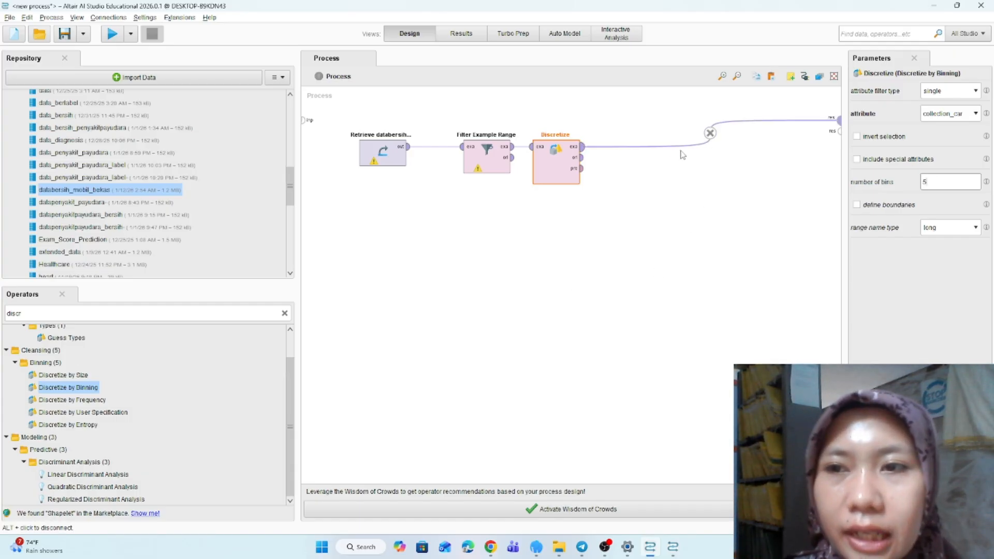
# - Set Filter Example Range to keep examples from 10 to 20
pyautogui.click(493, 155)
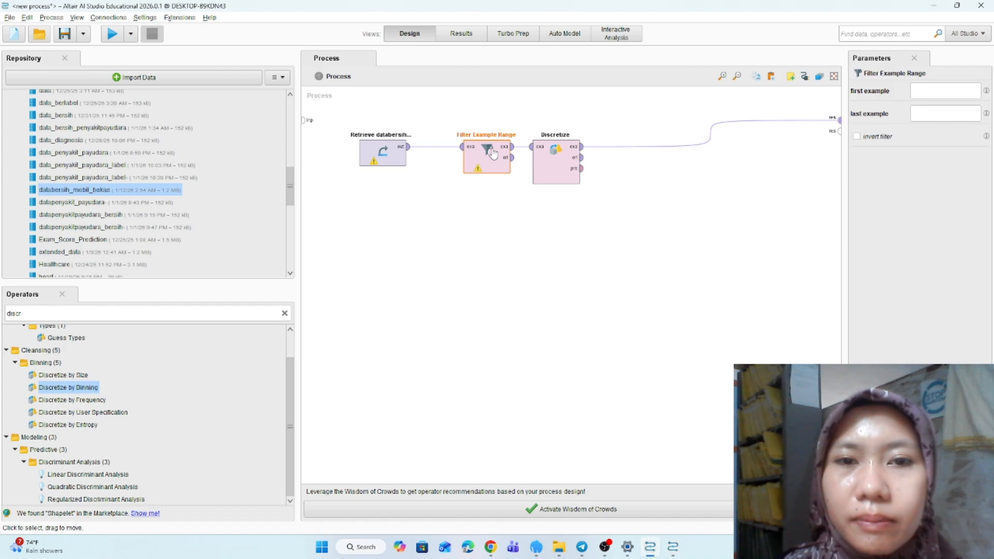
pyautogui.click(925, 92)
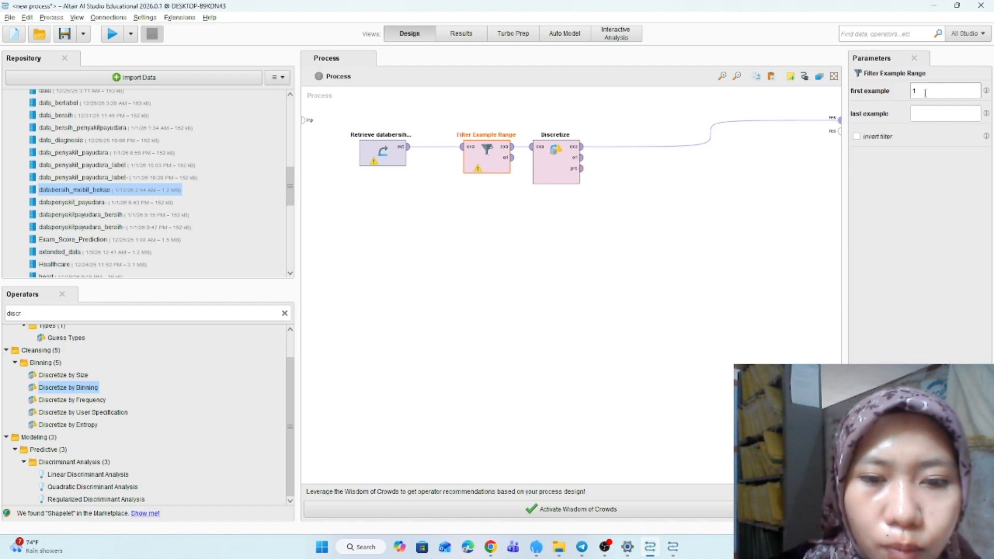
pyautogui.write('10')
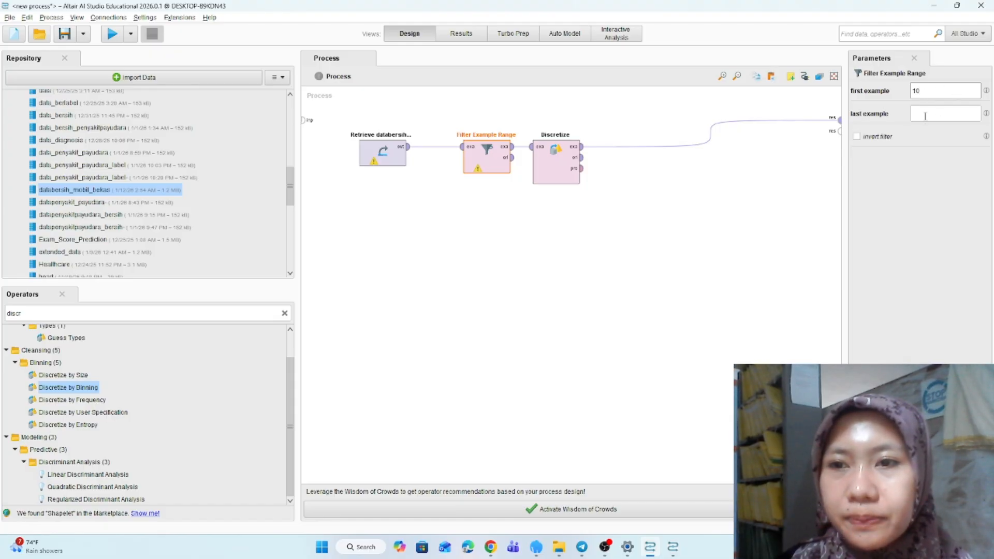
pyautogui.click(926, 115)
pyautogui.write('1')
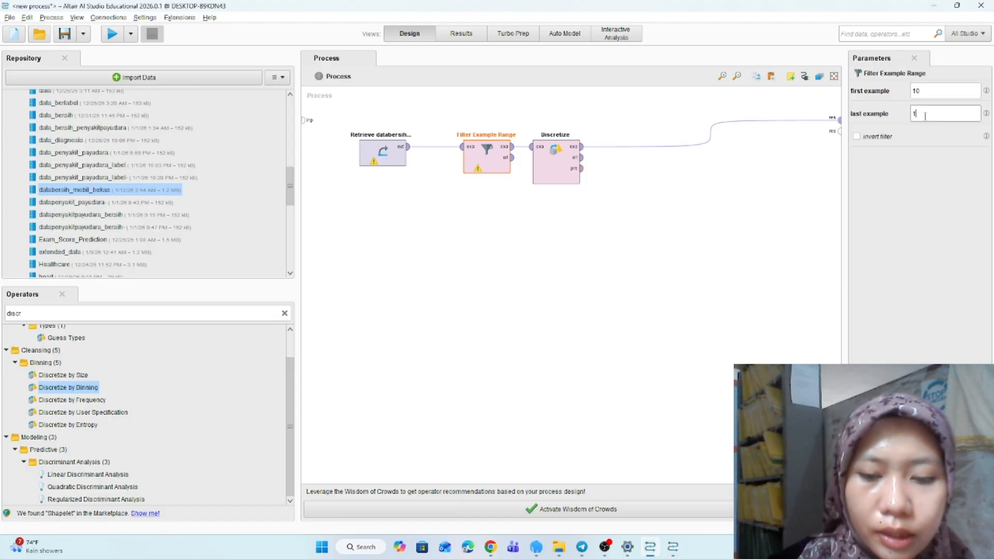
pyautogui.write('7')
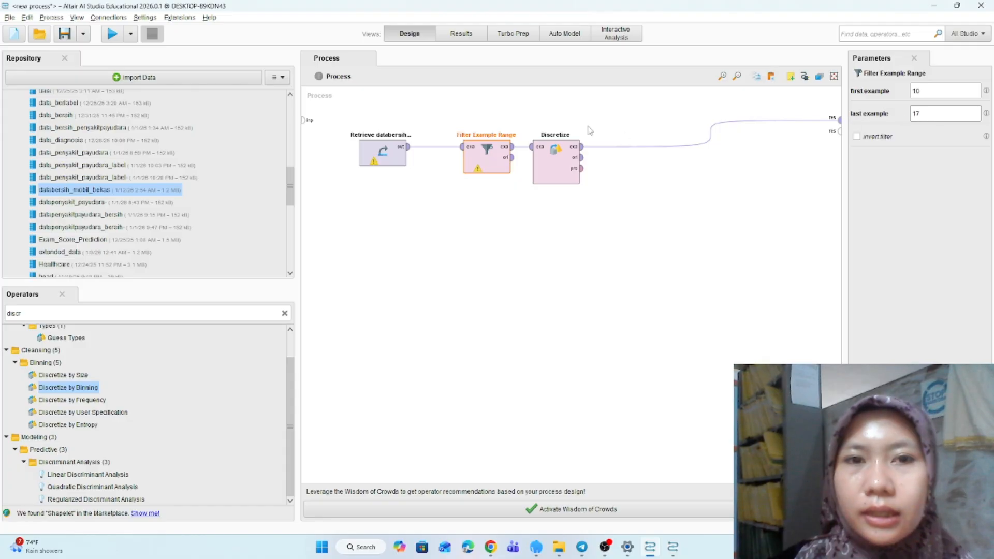
pyautogui.press('BackSpace')
pyautogui.press('BackSpace')
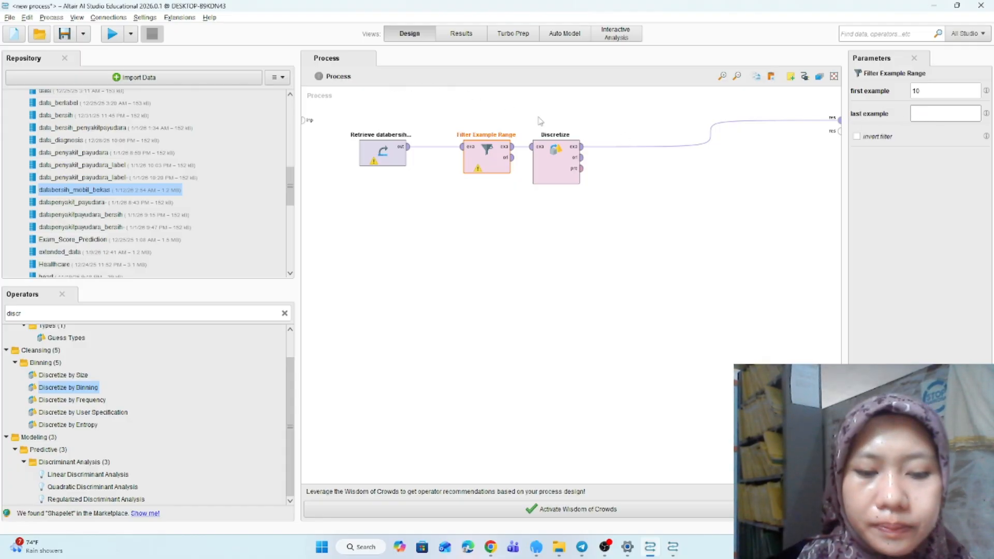
pyautogui.write('20')
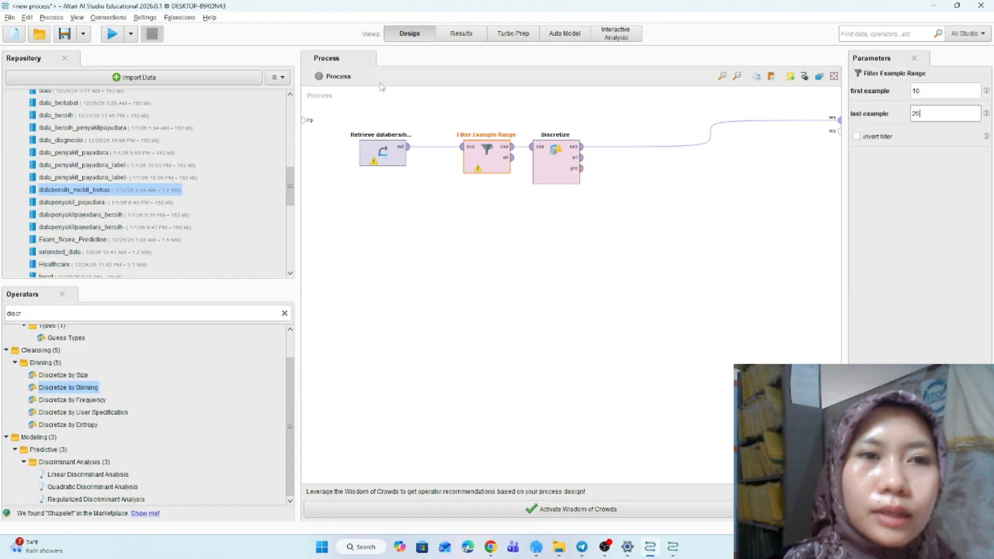
# - Run the process and place the original dataset beside the discretized result to compare them
pyautogui.click(112, 33)
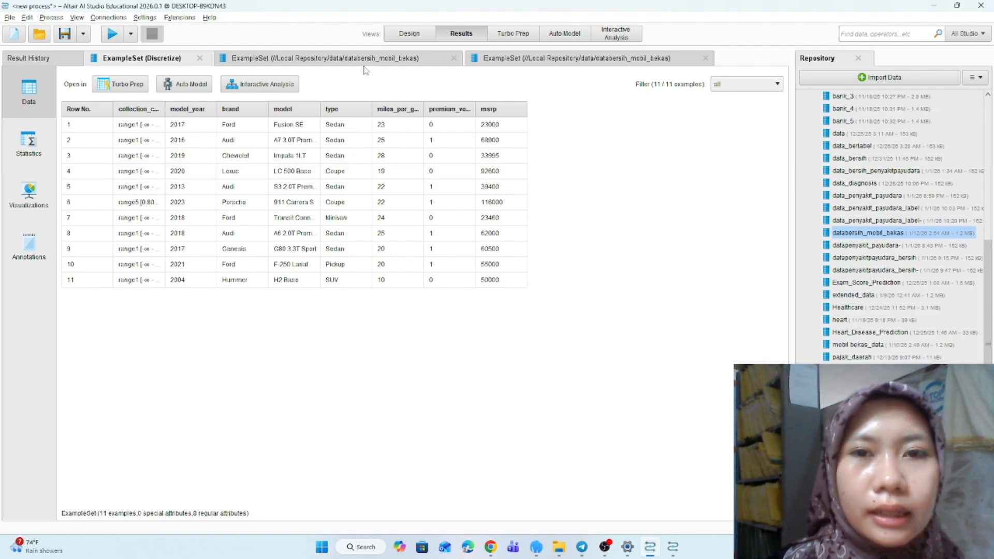
pyautogui.click(345, 57)
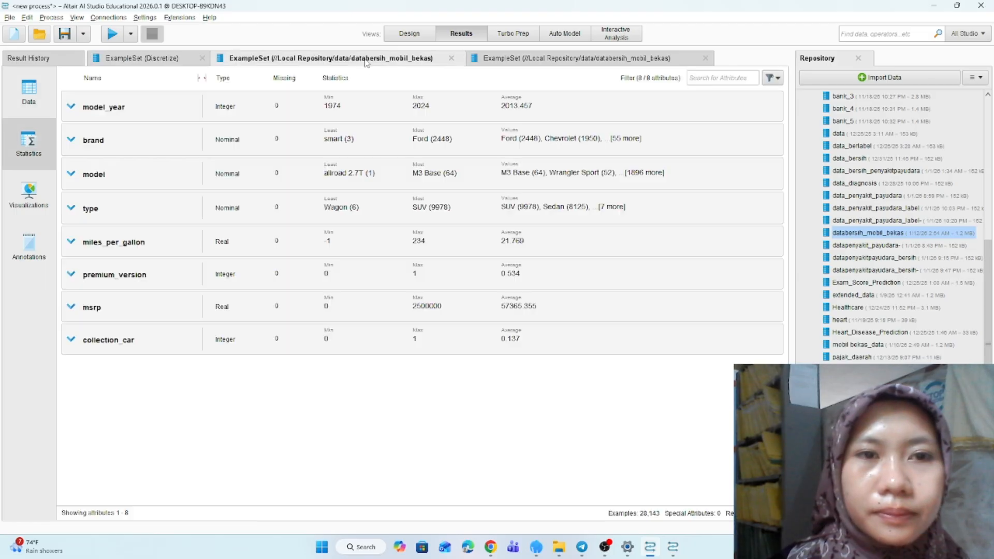
pyautogui.moveTo(236, 58); pyautogui.dragTo(938, 355)
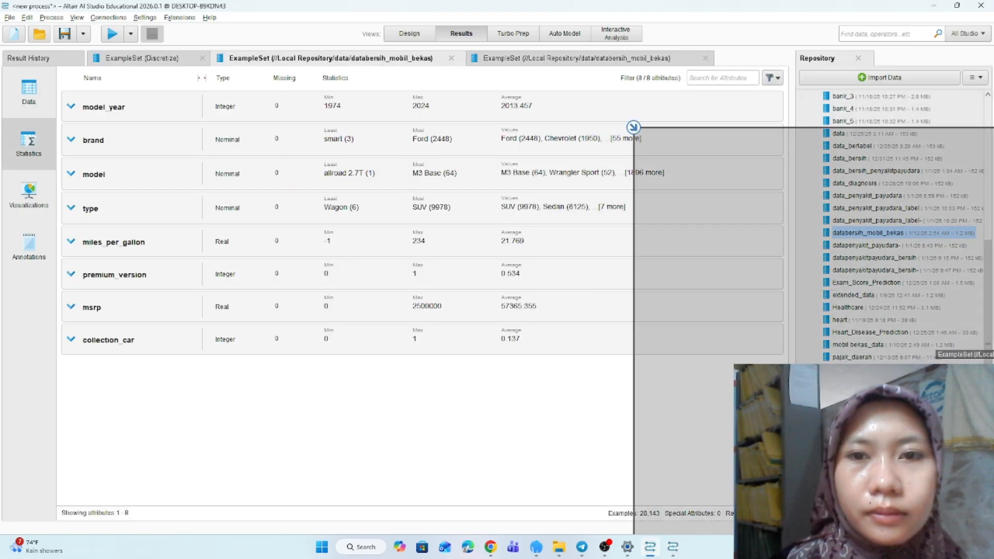
pyautogui.moveTo(633, 127); pyautogui.dragTo(637, 129)
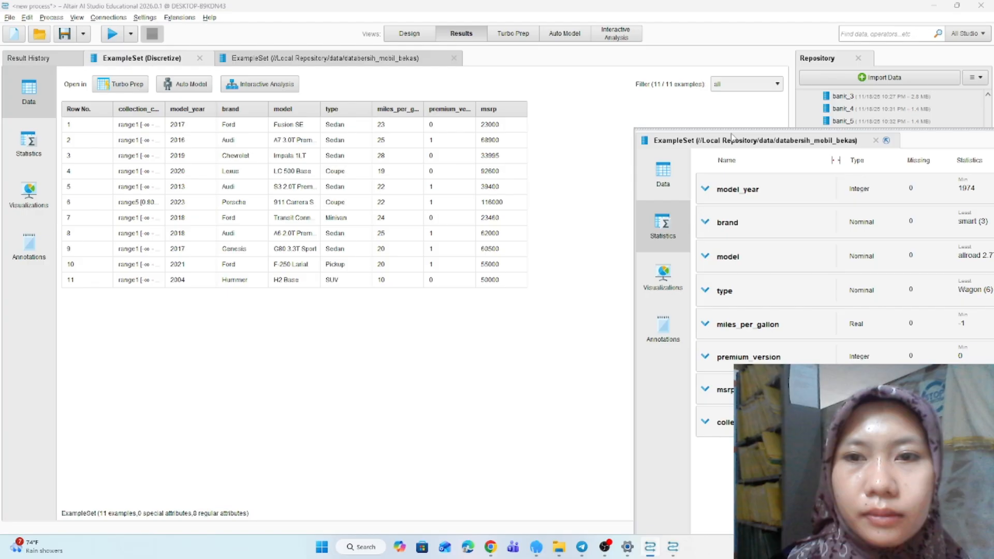
pyautogui.moveTo(732, 136); pyautogui.dragTo(932, 166)
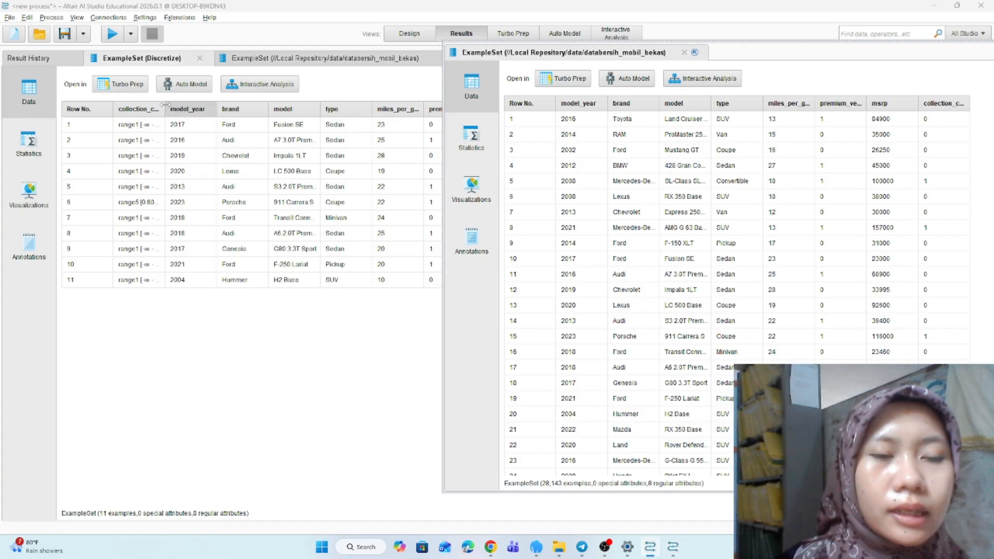
pyautogui.moveTo(165, 104); pyautogui.dragTo(208, 107)
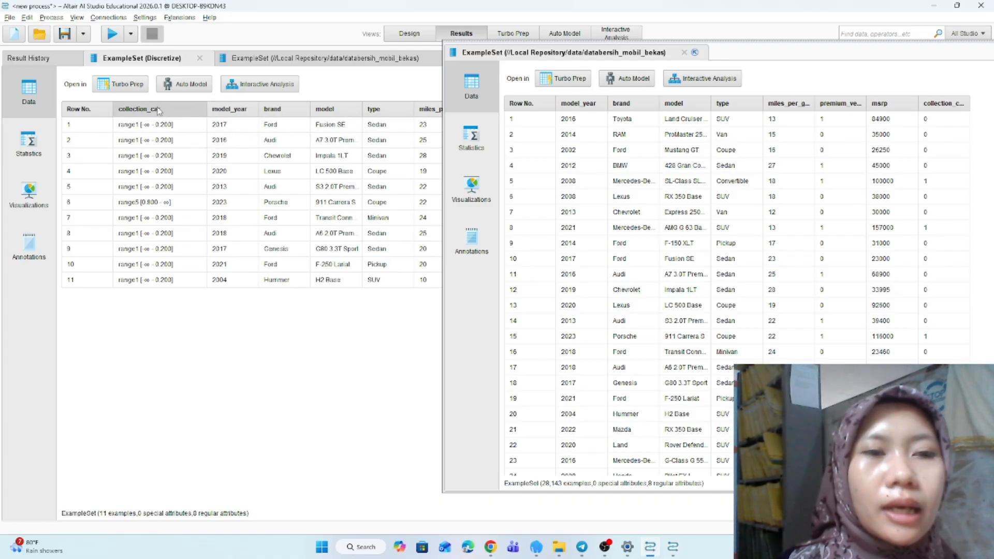
pyautogui.moveTo(173, 113)
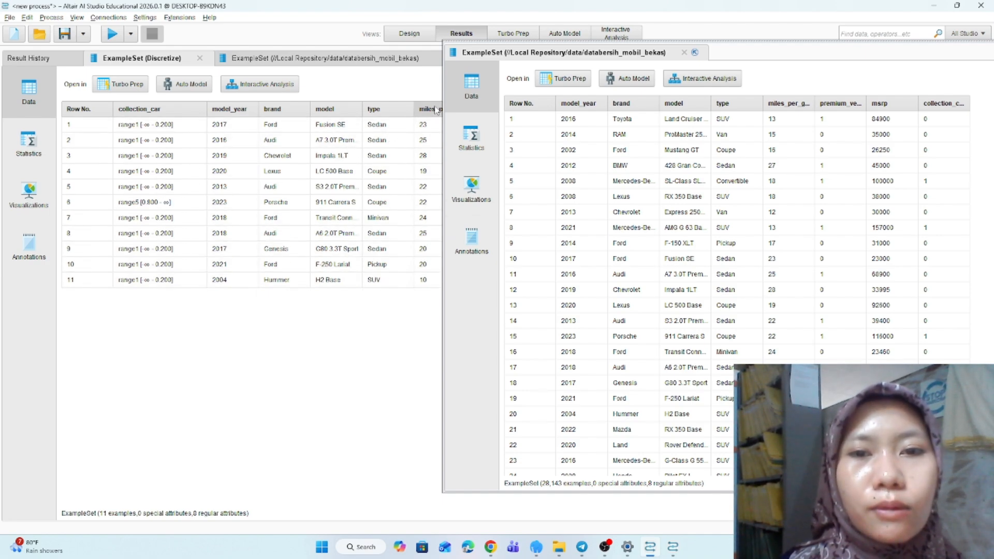
# - Change the Discretize operator's attribute filter type to all
pyautogui.click(409, 39)
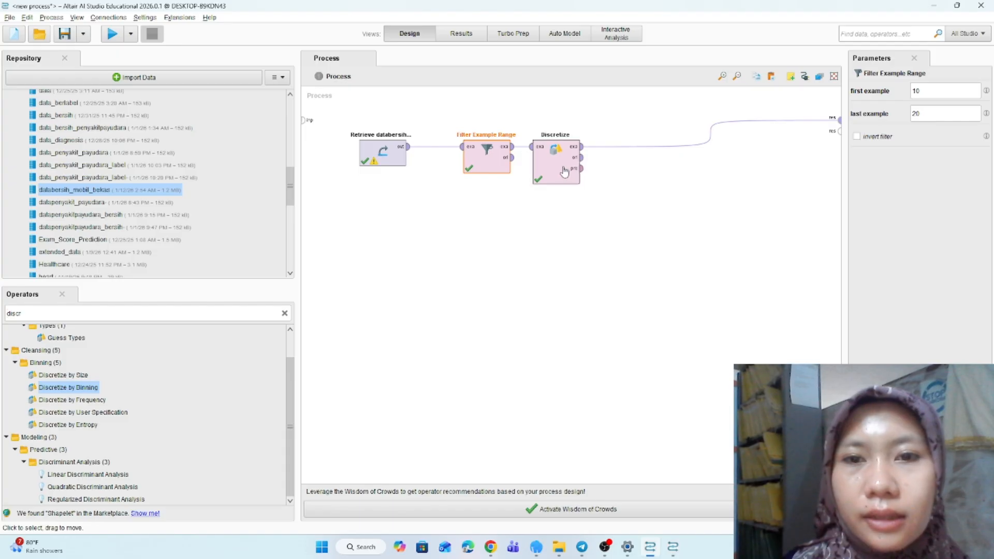
pyautogui.click(564, 173)
pyautogui.click(965, 94)
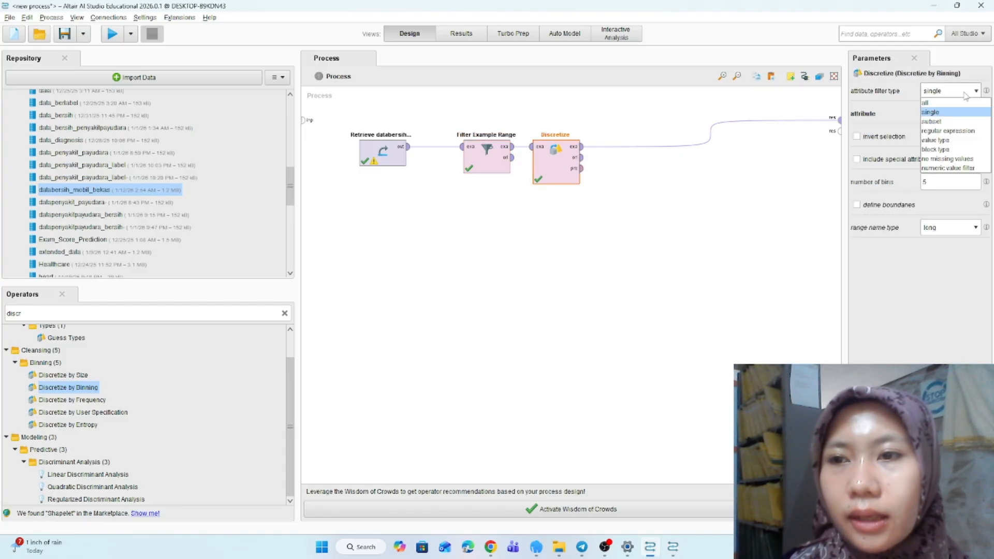
pyautogui.click(950, 103)
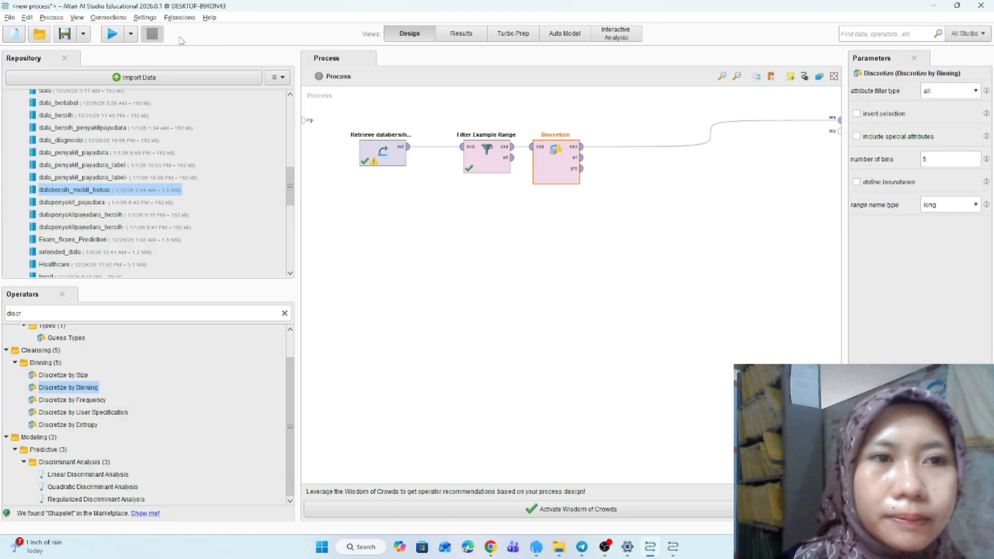
# - Run the process again and compare the fully discretized result with the original data
pyautogui.click(113, 35)
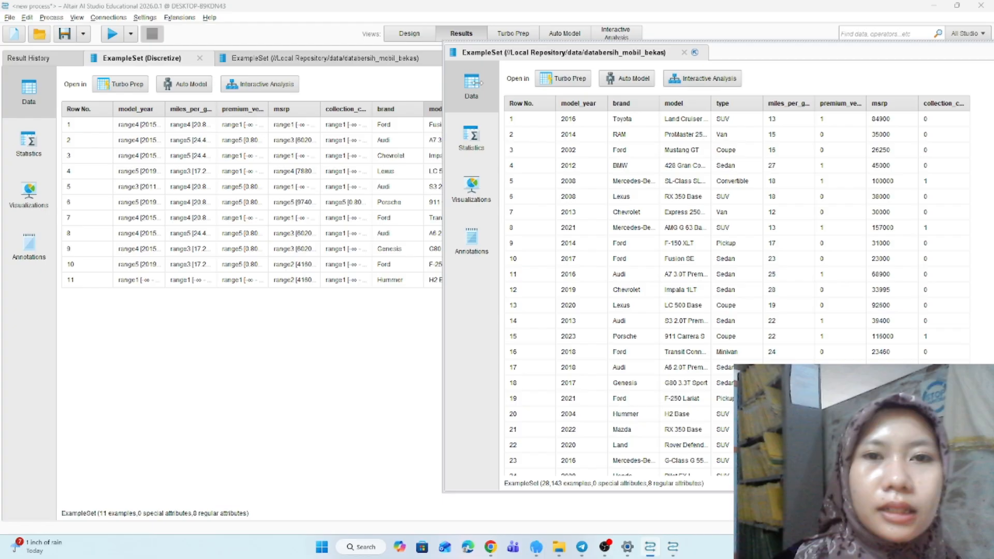
pyautogui.moveTo(478, 83); pyautogui.dragTo(612, 93)
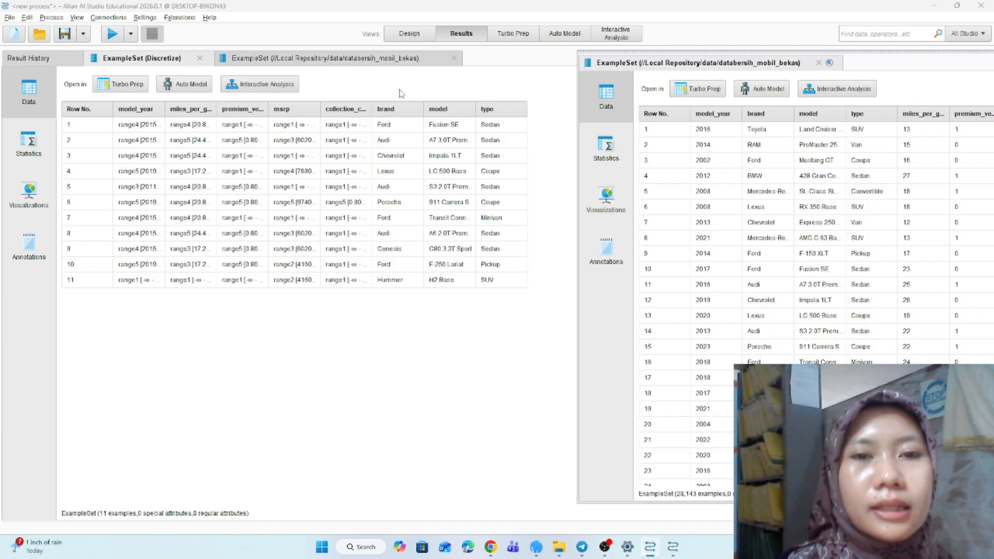
pyautogui.click(416, 37)
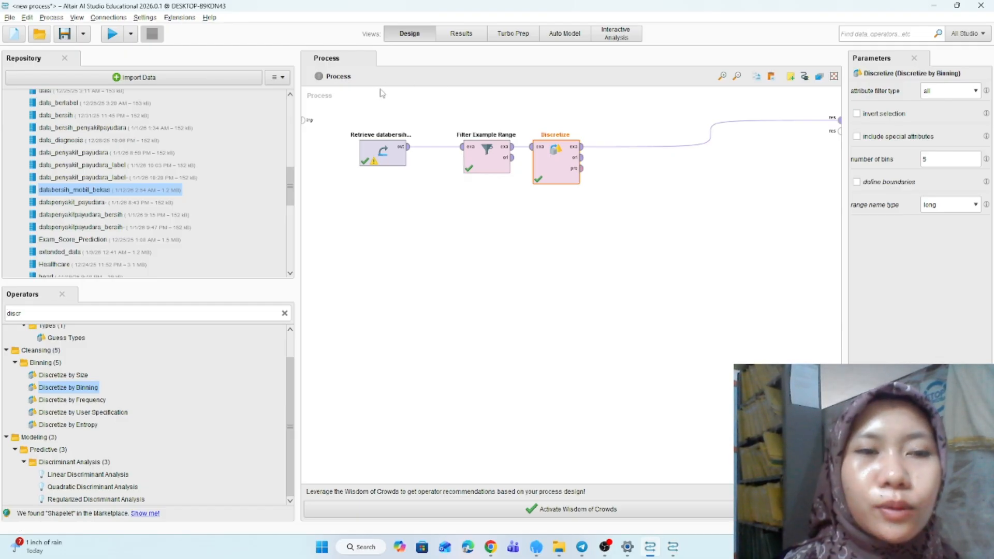
# - Start a new blank process without saving the current one
pyautogui.click(9, 17)
pyautogui.click(39, 34)
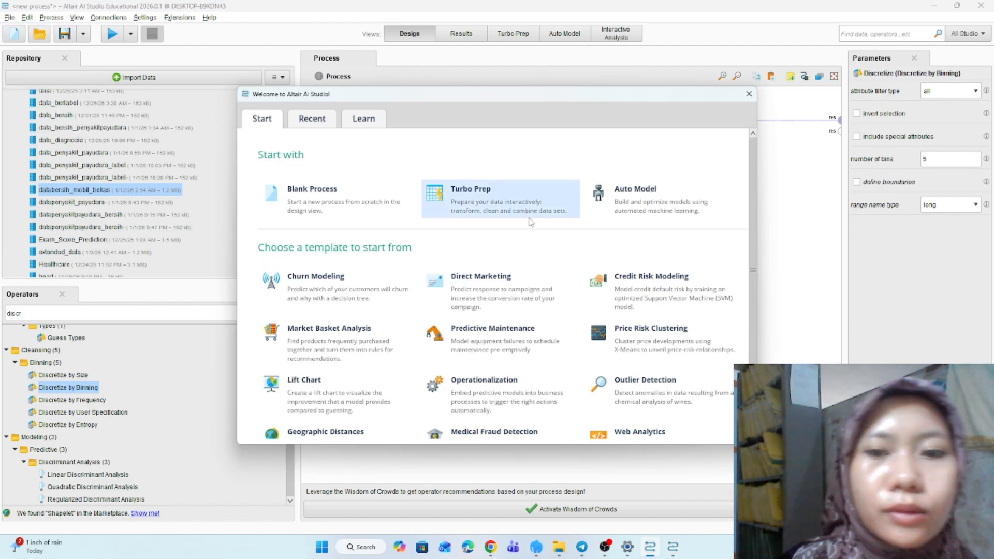
pyautogui.click(355, 212)
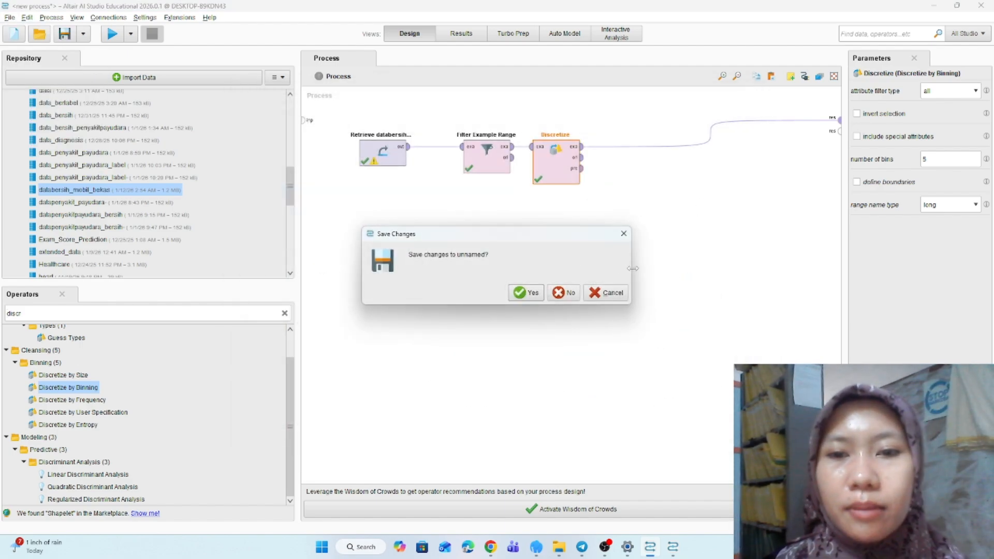
pyautogui.click(565, 292)
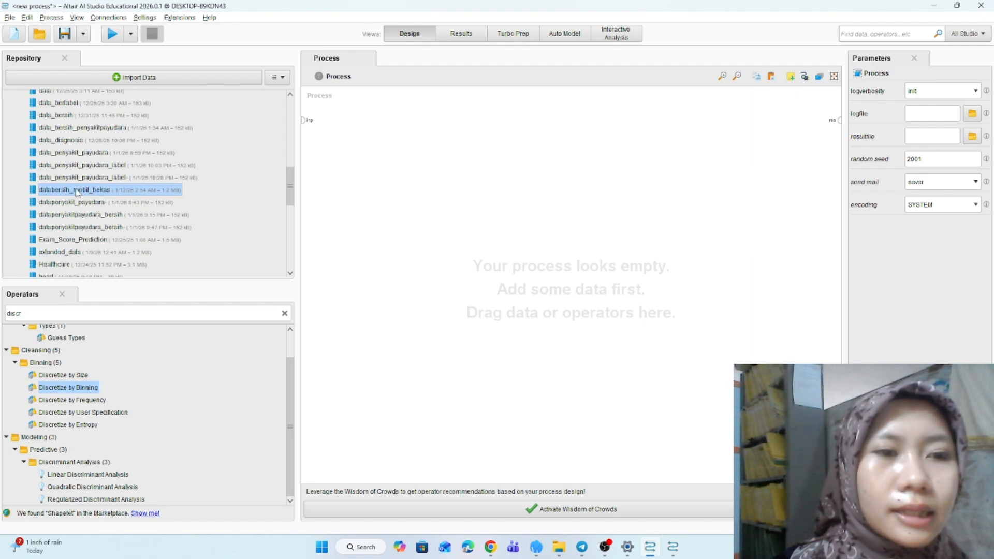
# - Add the databersih_mobil_bekas dataset to the new process as a Retrieve operator
pyautogui.moveTo(77, 192)
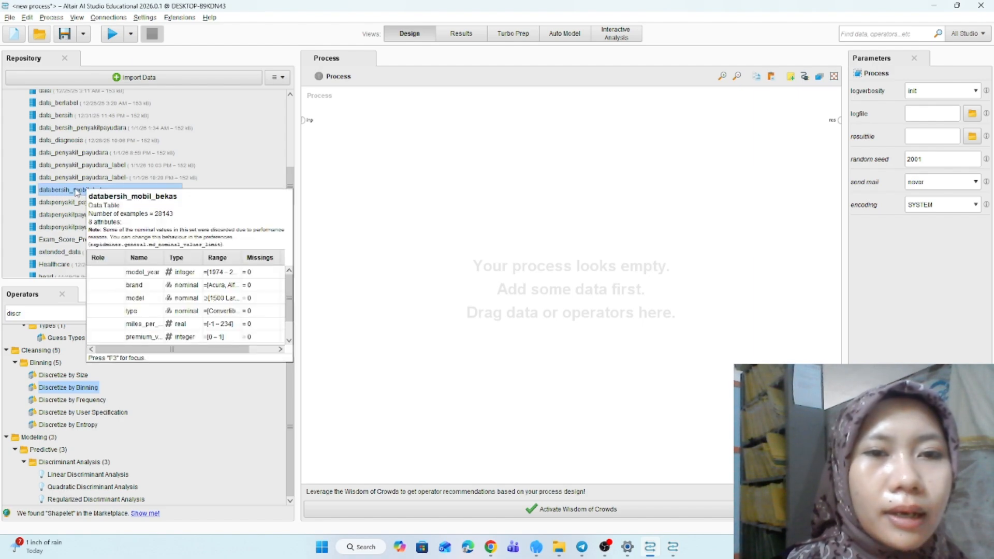
pyautogui.moveTo(77, 190); pyautogui.dragTo(384, 156)
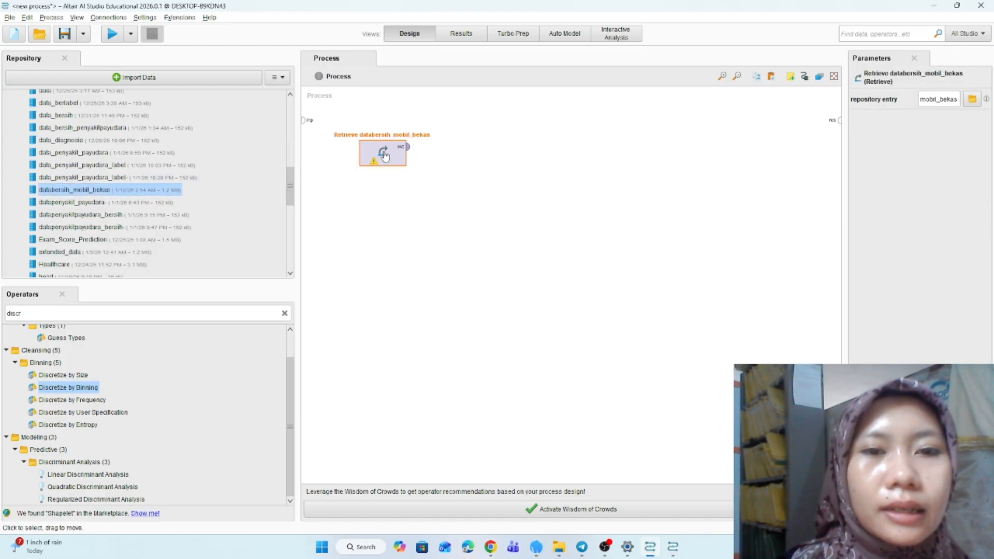
# - Search for the Filter Example Range operator and place it in the process next to the Retrieve operator
pyautogui.click(283, 313)
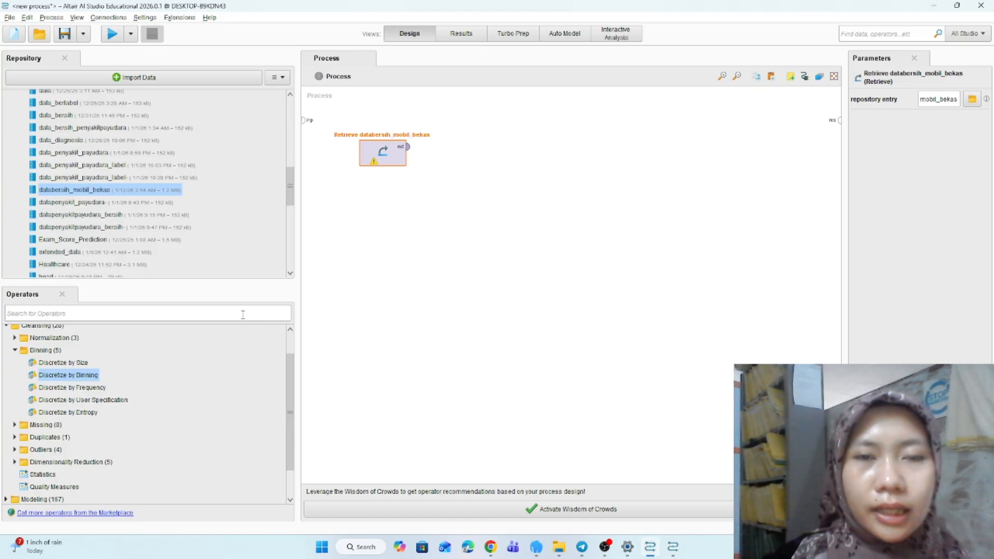
pyautogui.write('f')
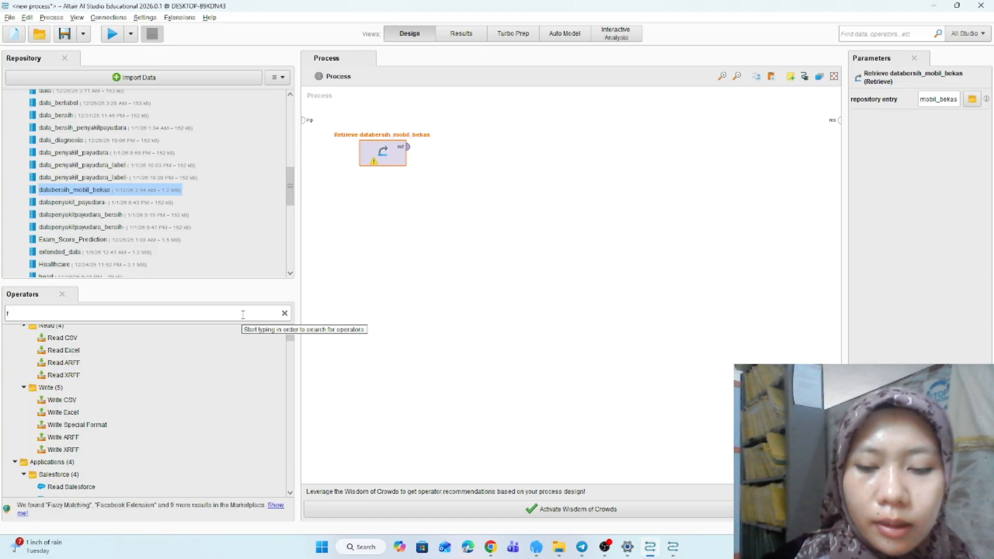
pyautogui.write('ilter')
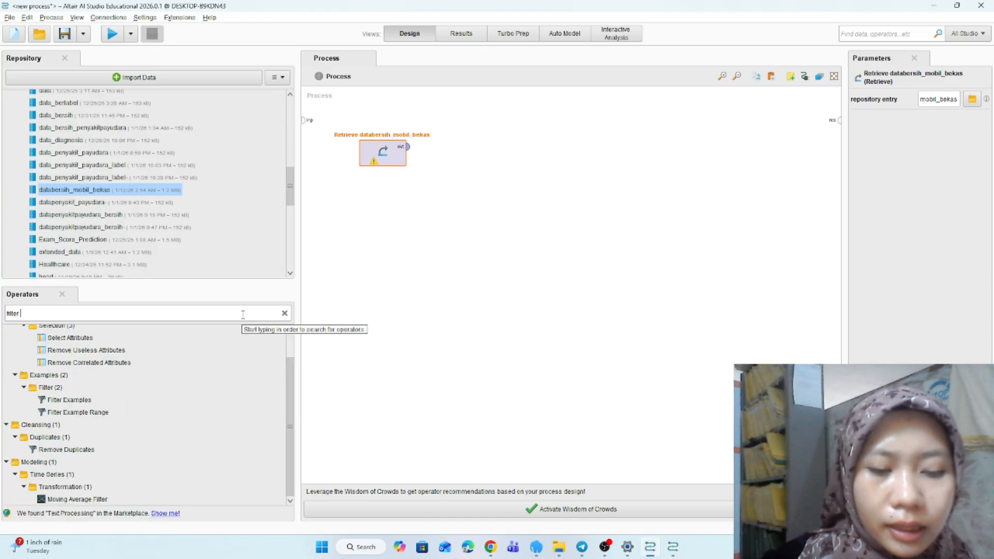
pyautogui.write(' e')
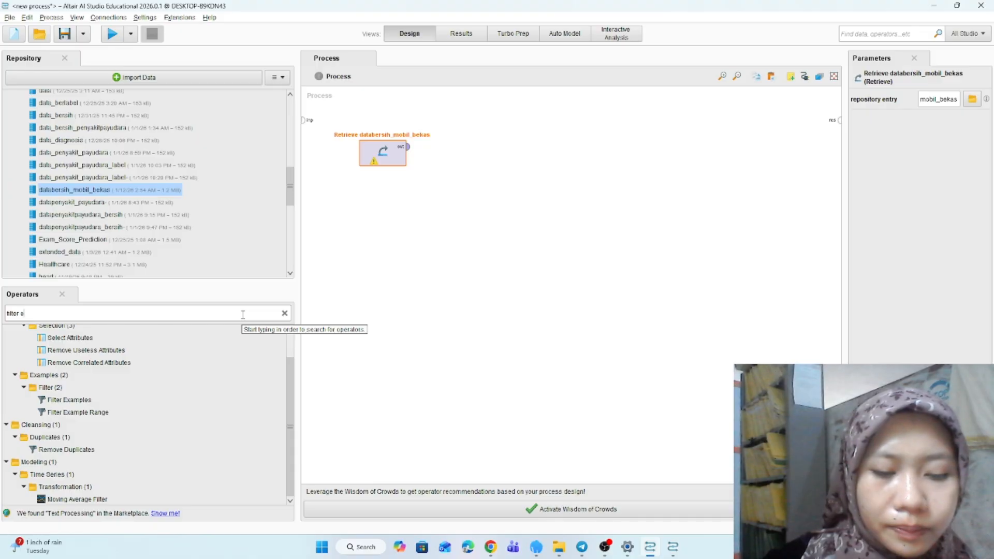
pyautogui.write('xam')
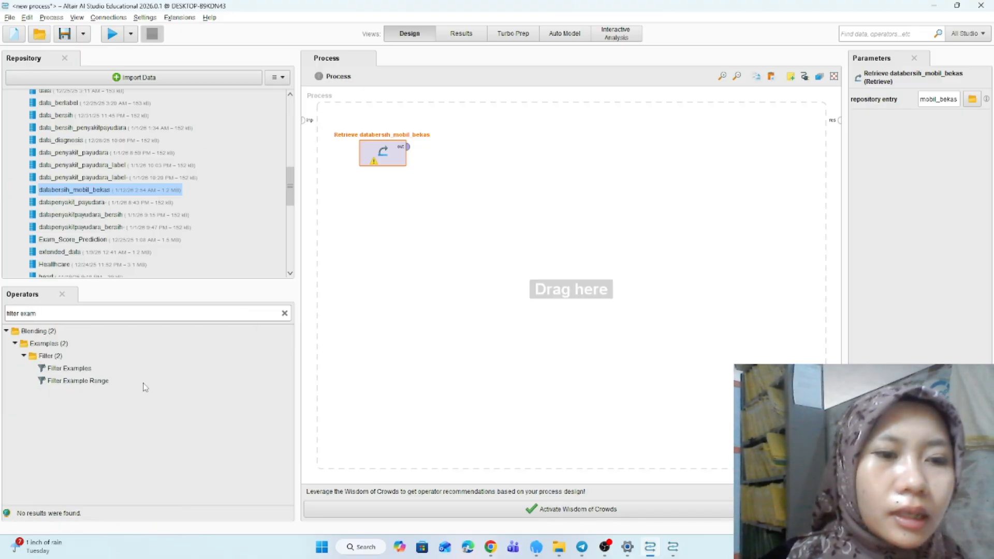
pyautogui.click(85, 383)
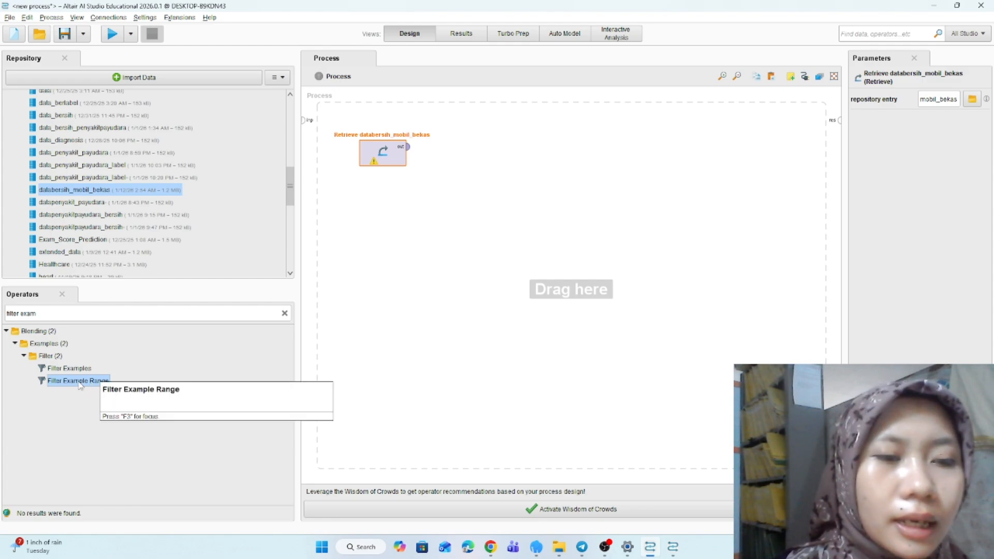
pyautogui.moveTo(92, 386); pyautogui.dragTo(482, 147)
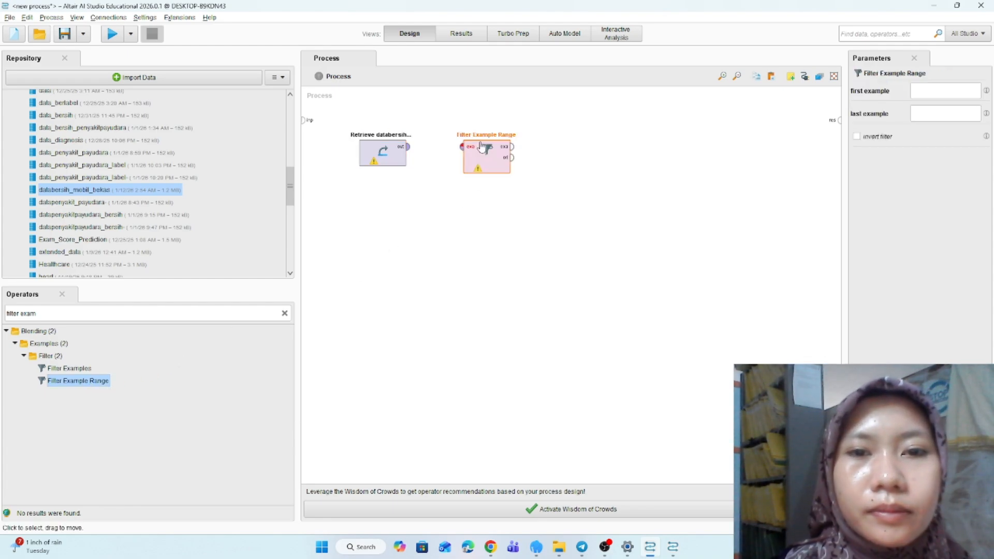
# - Search for discretize operators and add Discretize by Size to the process after the filter
pyautogui.click(284, 313)
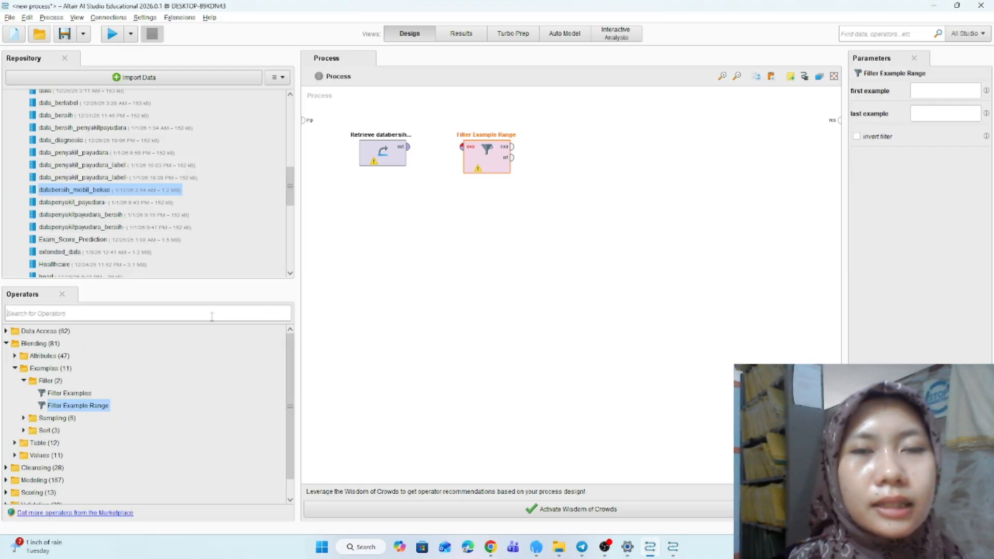
pyautogui.write('d')
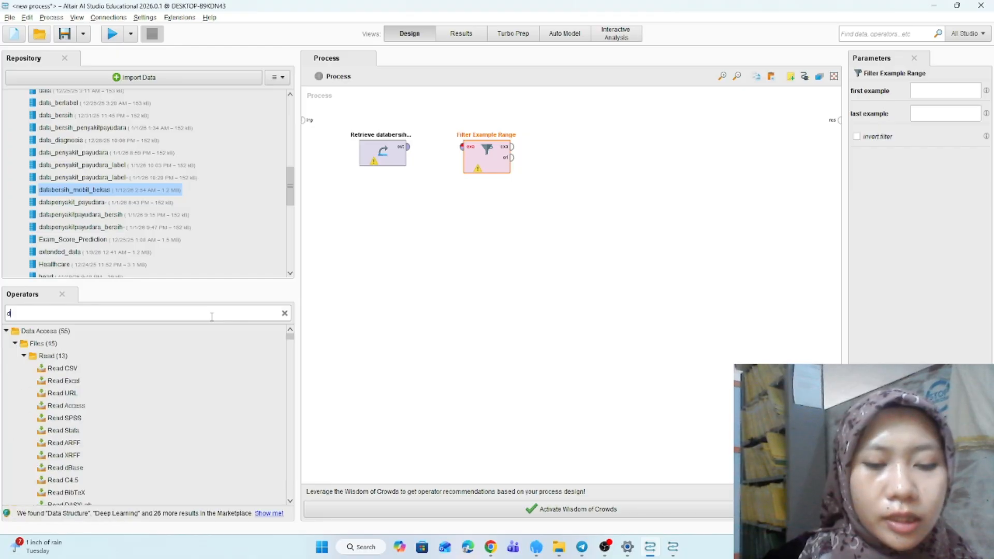
pyautogui.write('iscri')
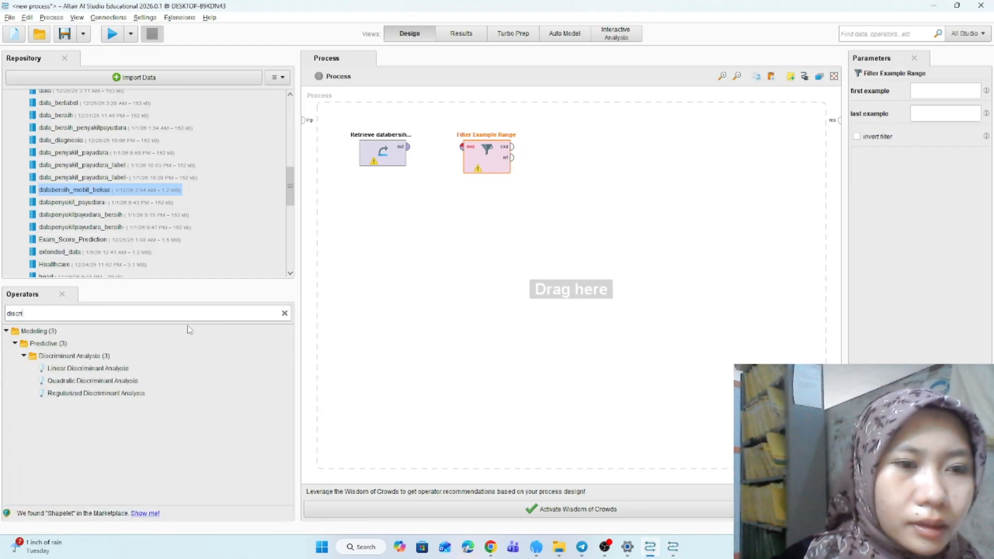
pyautogui.press('BackSpace')
pyautogui.write('e')
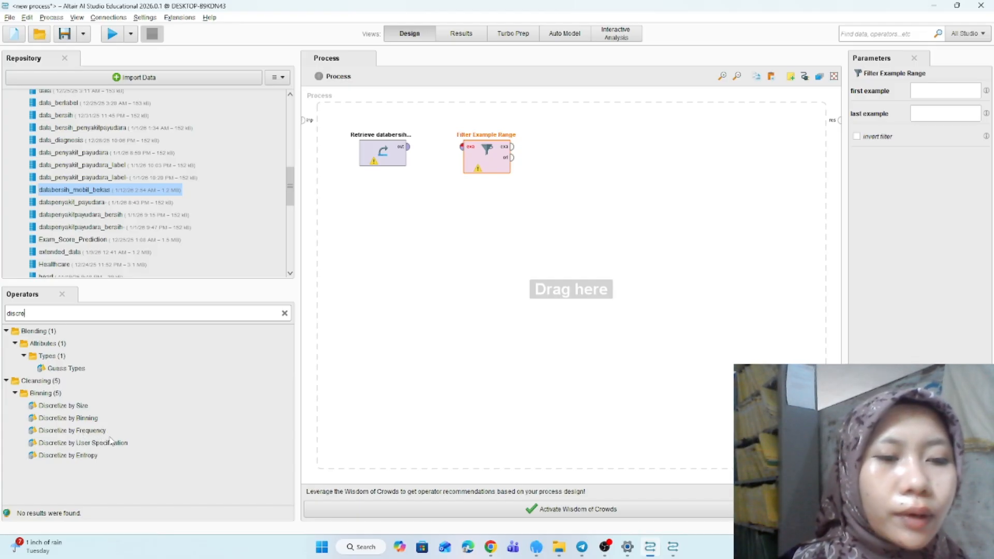
pyautogui.click(61, 407)
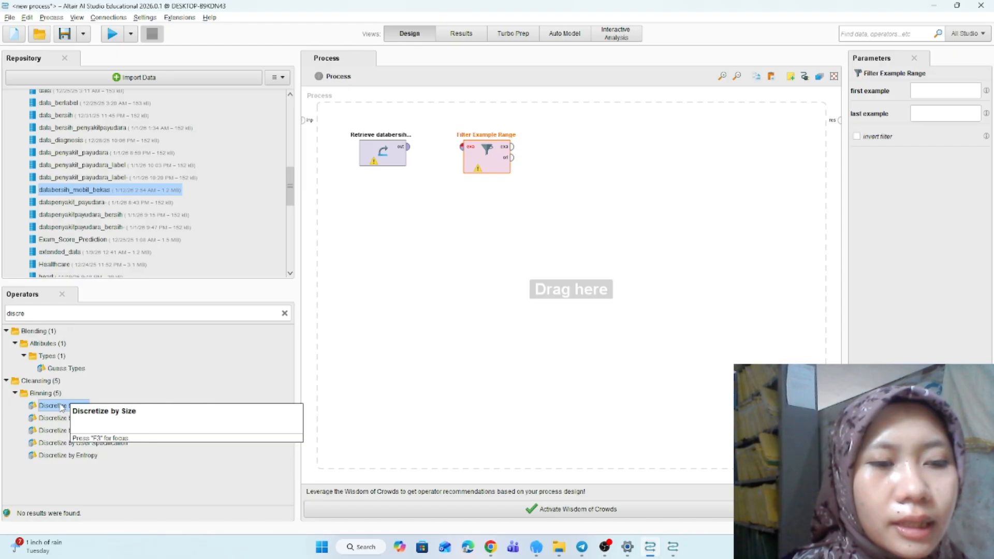
pyautogui.moveTo(62, 407); pyautogui.dragTo(590, 158)
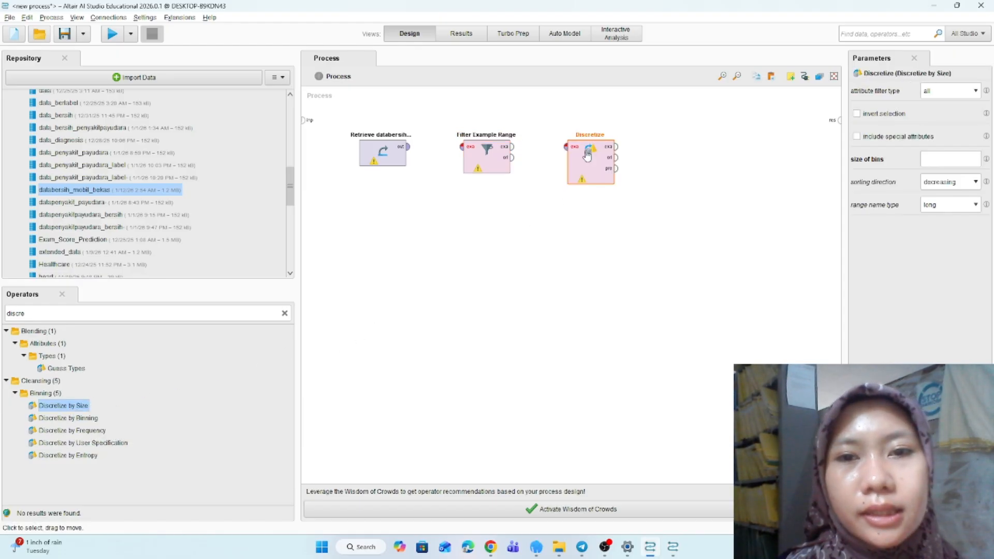
# - Connect Retrieve to Filter Example Range, the filter to Discretize, and Discretize's output to the process result port
pyautogui.click(408, 147)
pyautogui.click(462, 147)
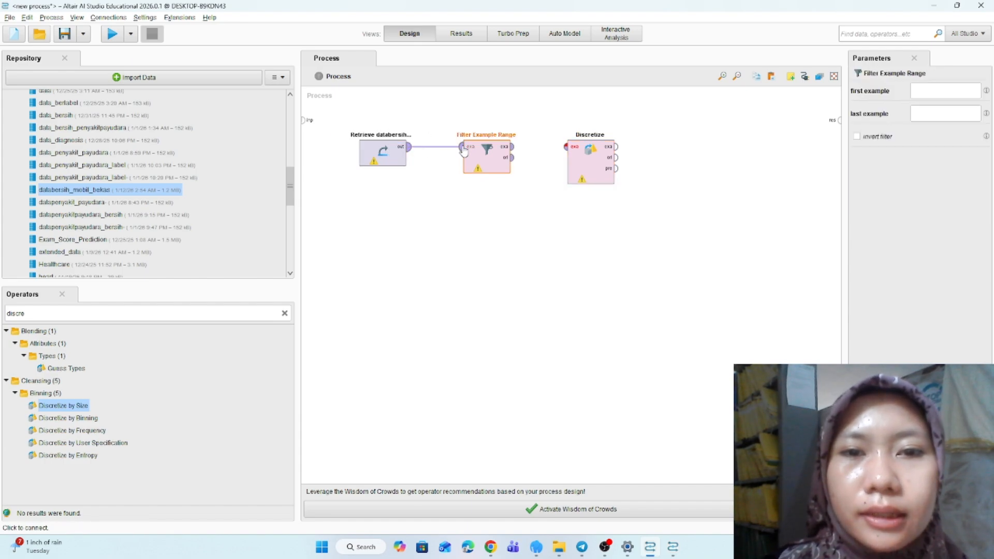
pyautogui.click(511, 147)
pyautogui.click(566, 147)
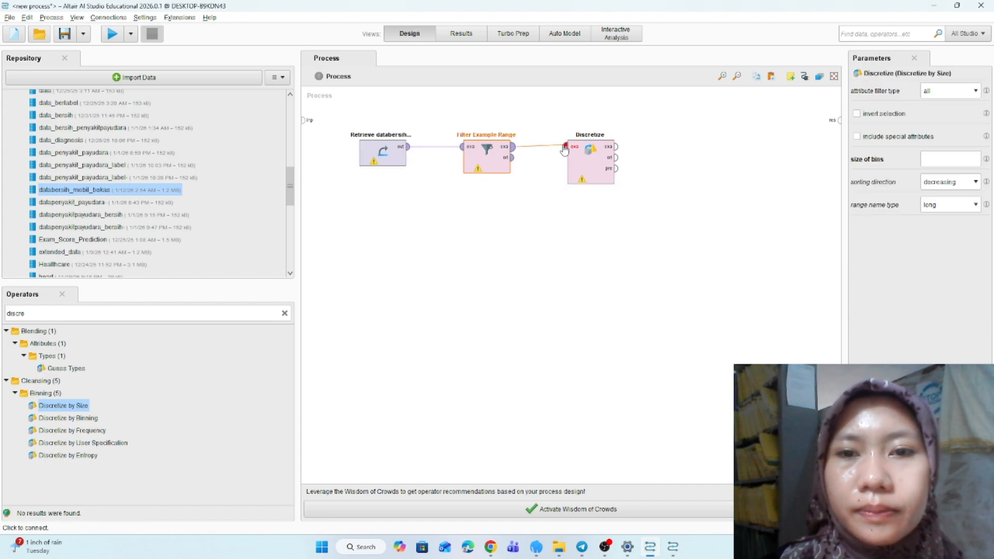
pyautogui.click(616, 148)
pyautogui.click(840, 120)
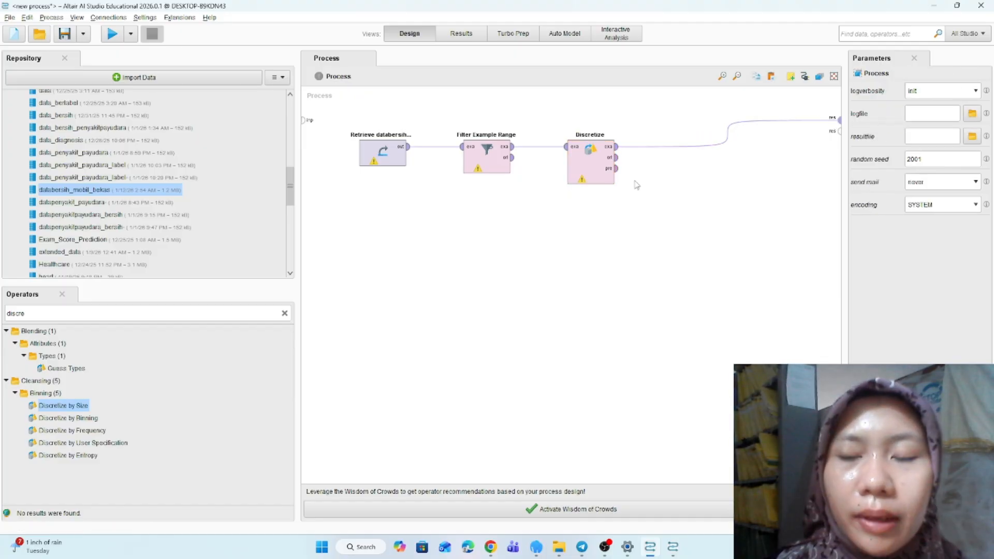
# - Set the Discretize operator's attribute filter type to single and choose the collection_car attribute
pyautogui.click(589, 172)
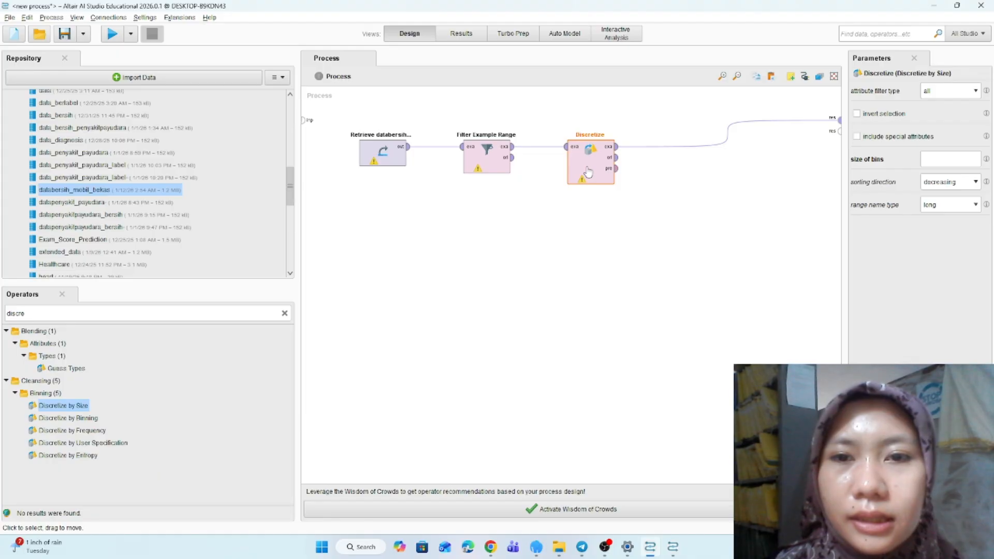
pyautogui.click(954, 93)
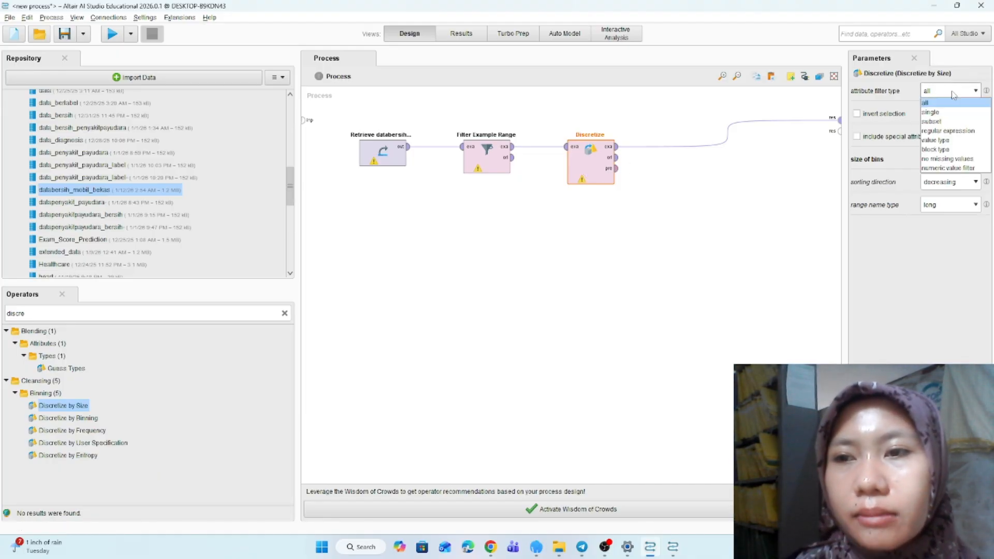
pyautogui.click(945, 113)
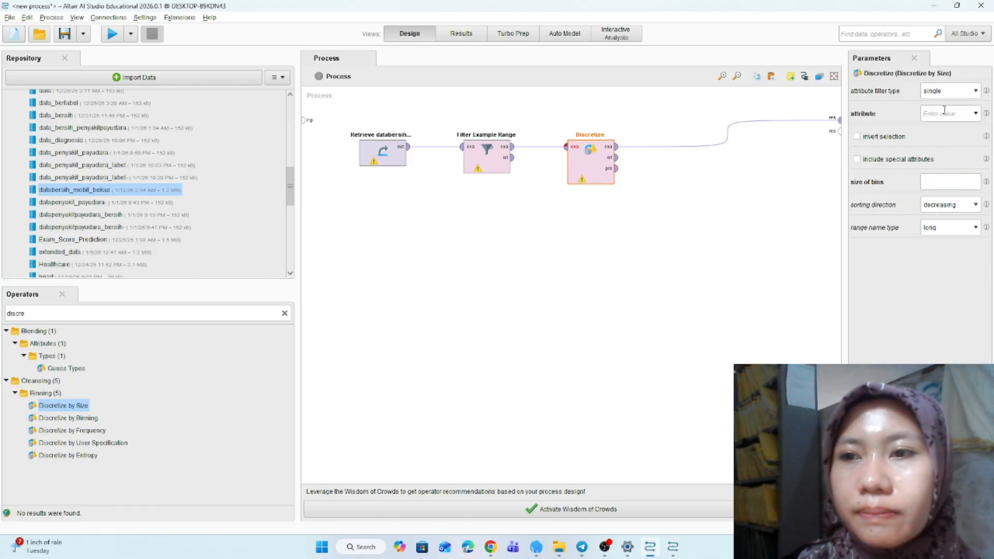
pyautogui.click(975, 114)
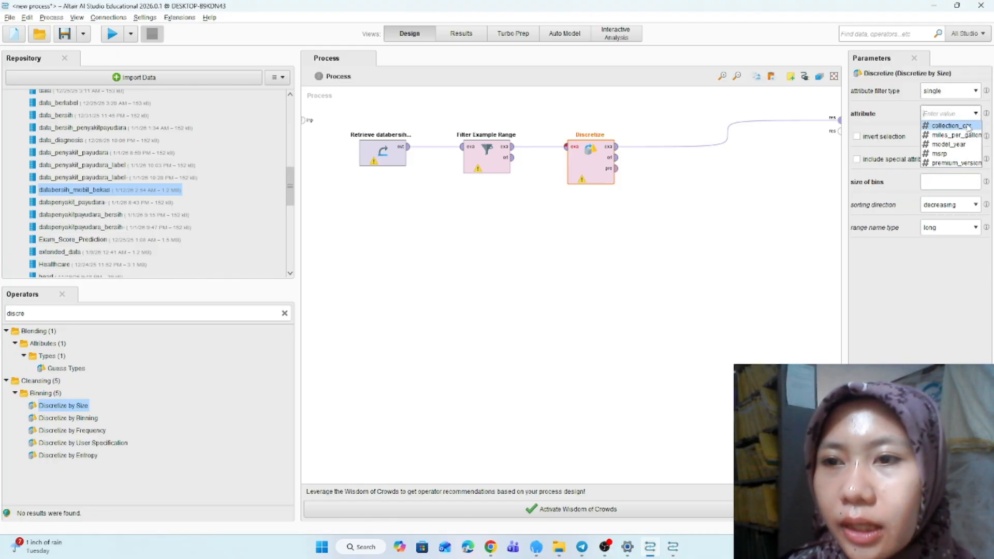
pyautogui.click(966, 126)
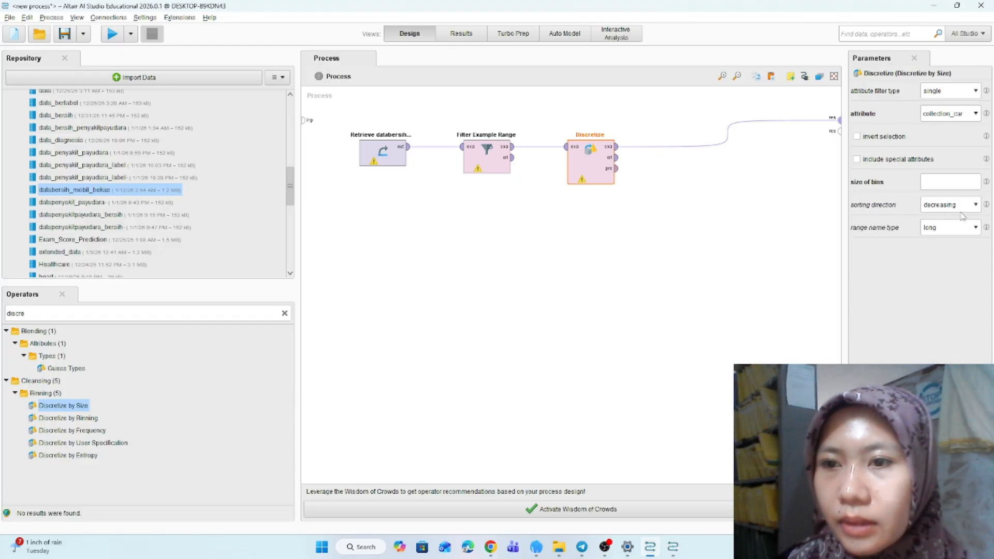
# - Set the Discretize operator's size of bins to 5
pyautogui.click(954, 186)
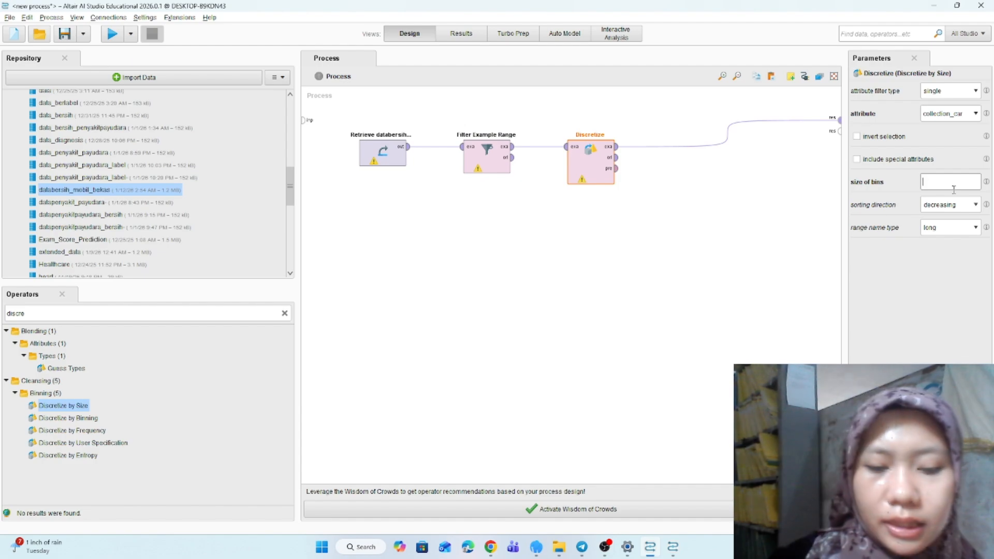
pyautogui.write('5')
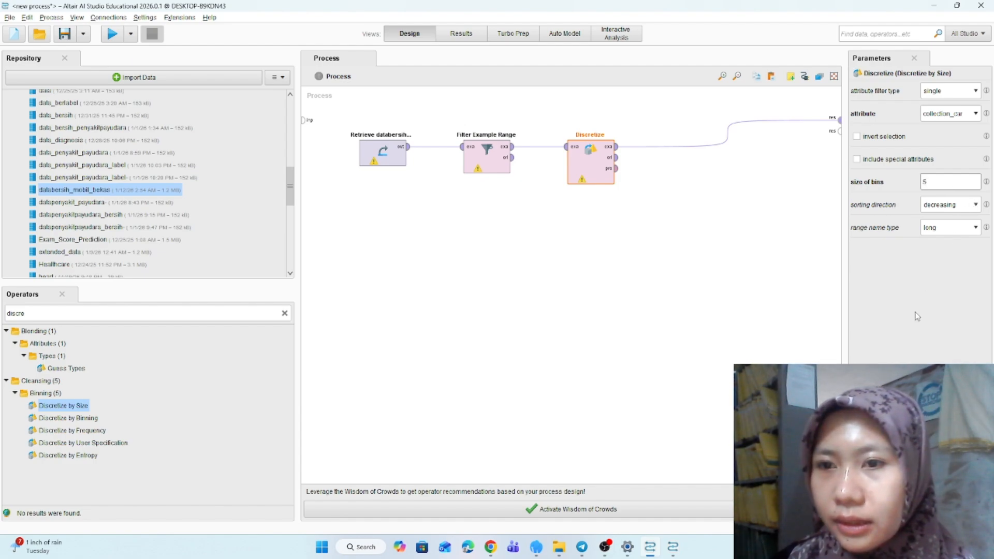
pyautogui.press('Return')
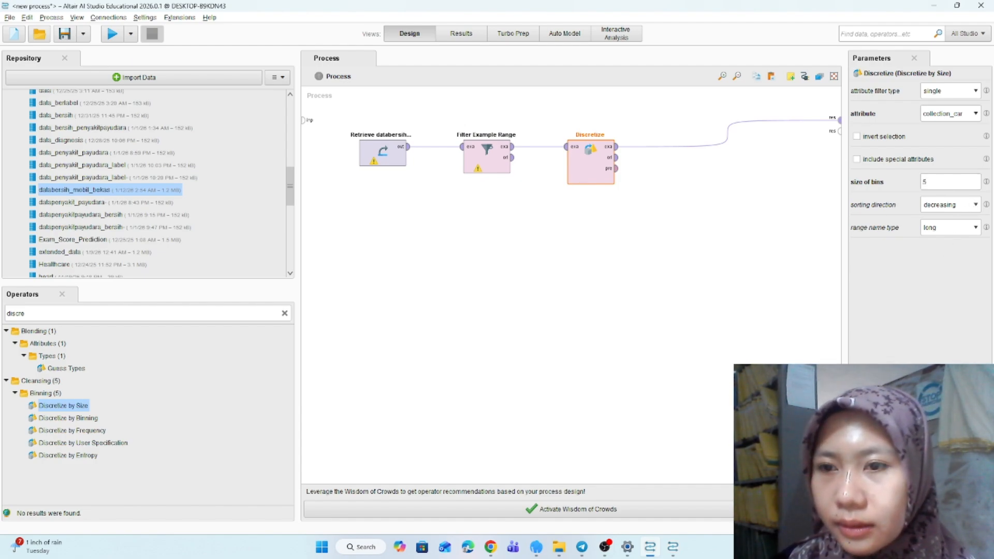
pyautogui.click(894, 377)
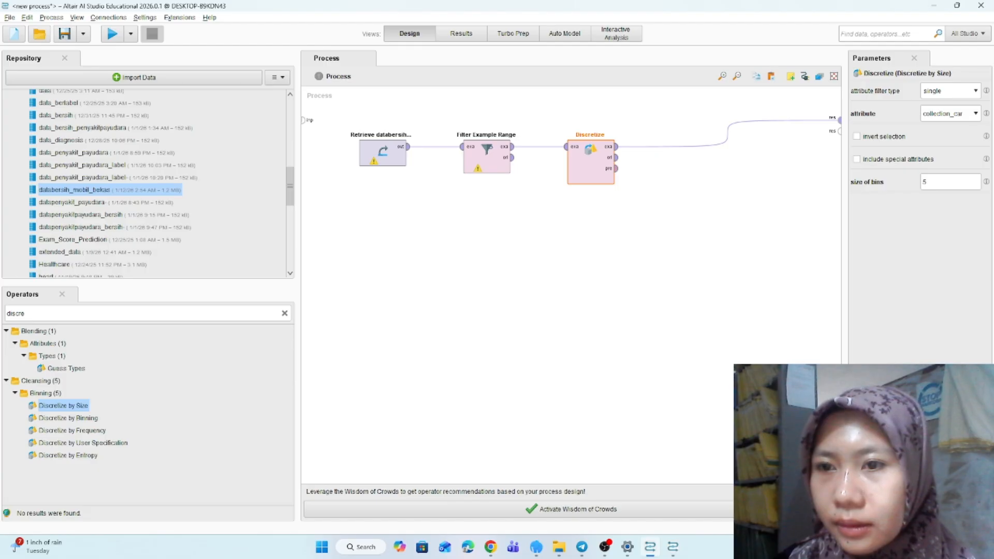
pyautogui.click(895, 377)
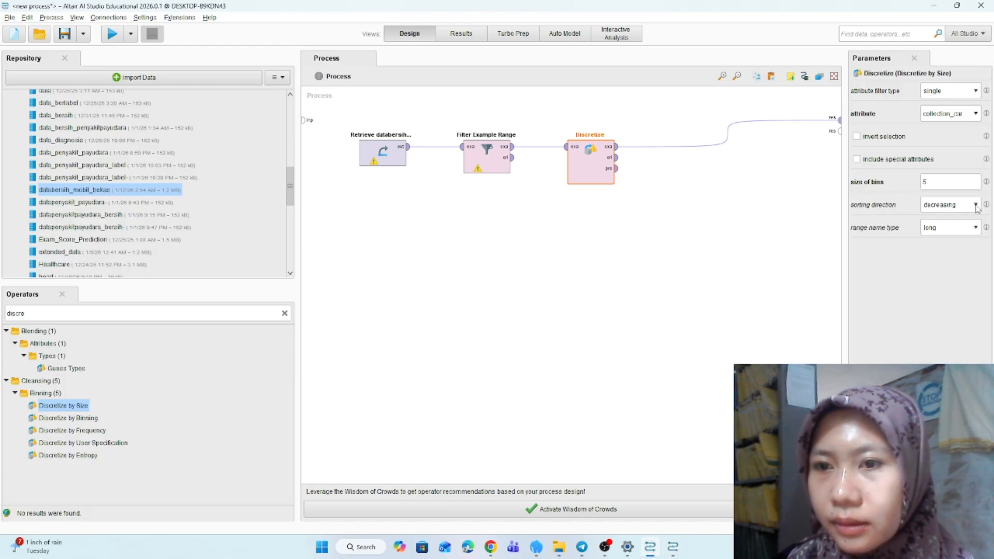
pyautogui.click(975, 229)
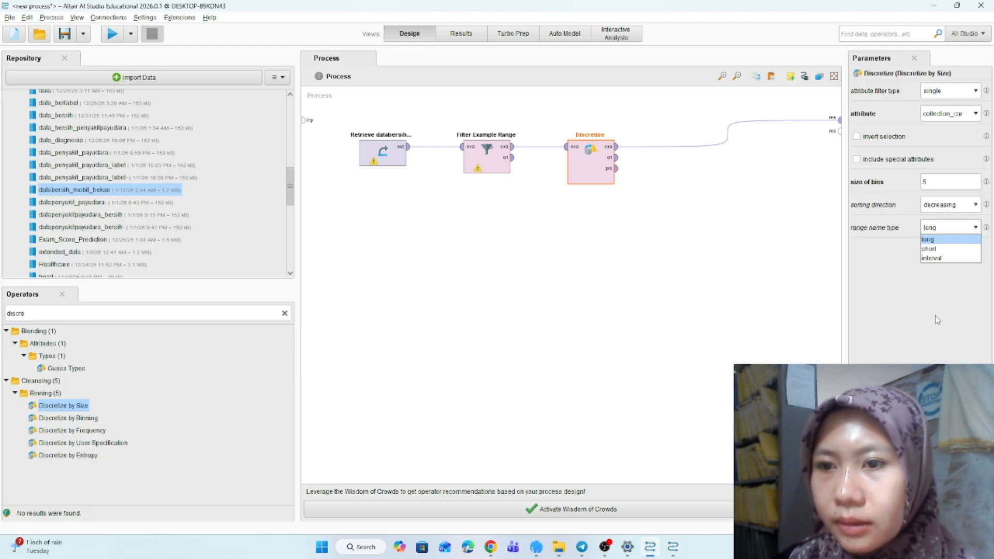
pyautogui.click(895, 377)
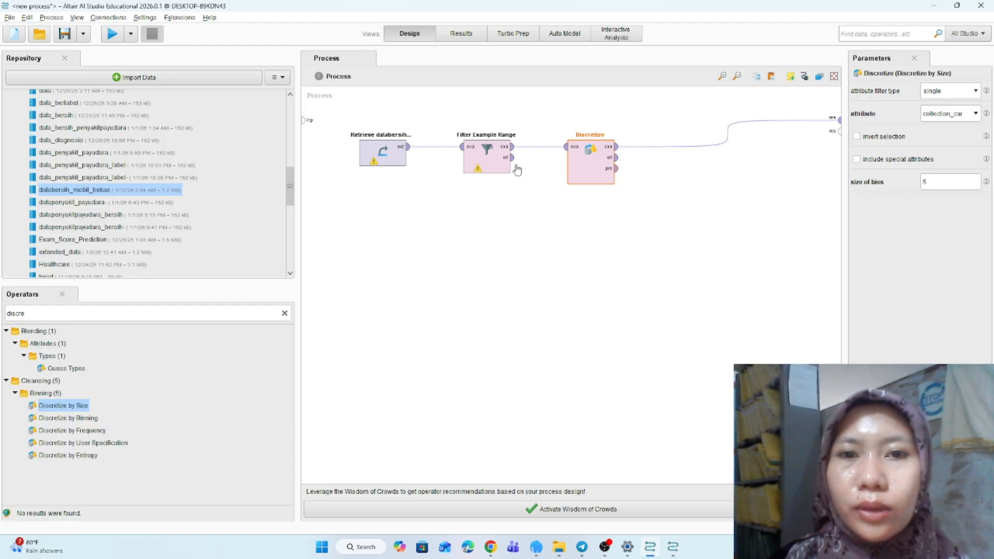
# - Set Filter Example Range's first example to 10 and last example to 20
pyautogui.click(494, 158)
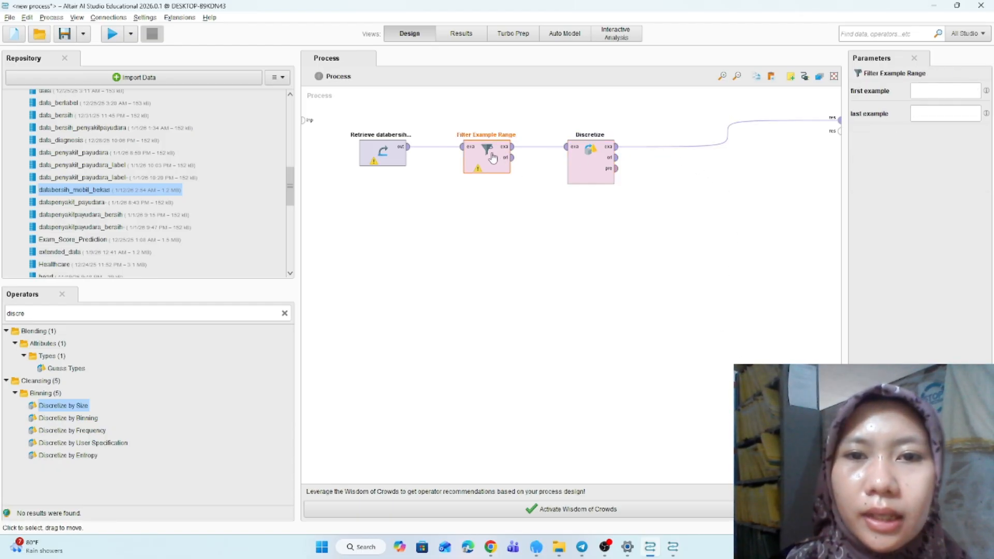
pyautogui.click(921, 91)
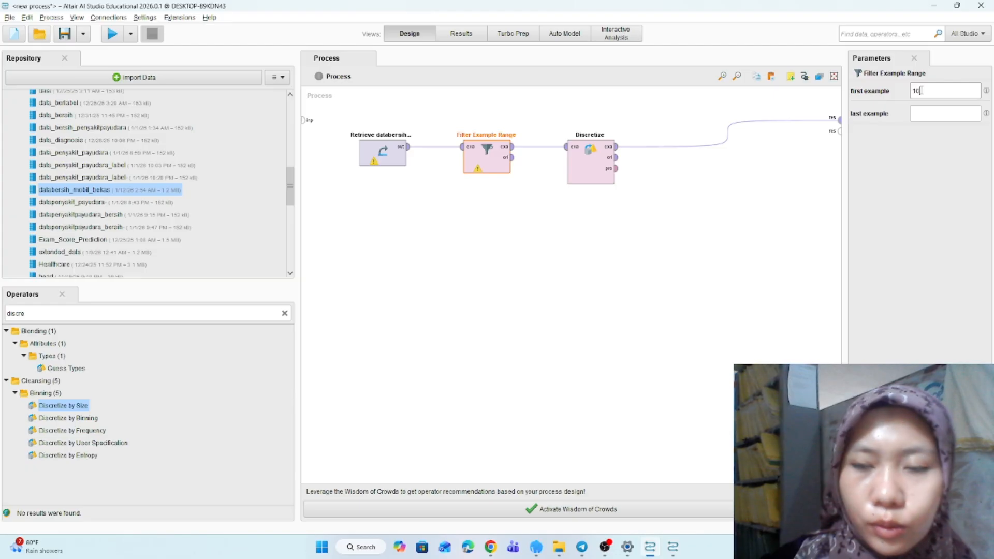
pyautogui.write('10')
pyautogui.click(924, 107)
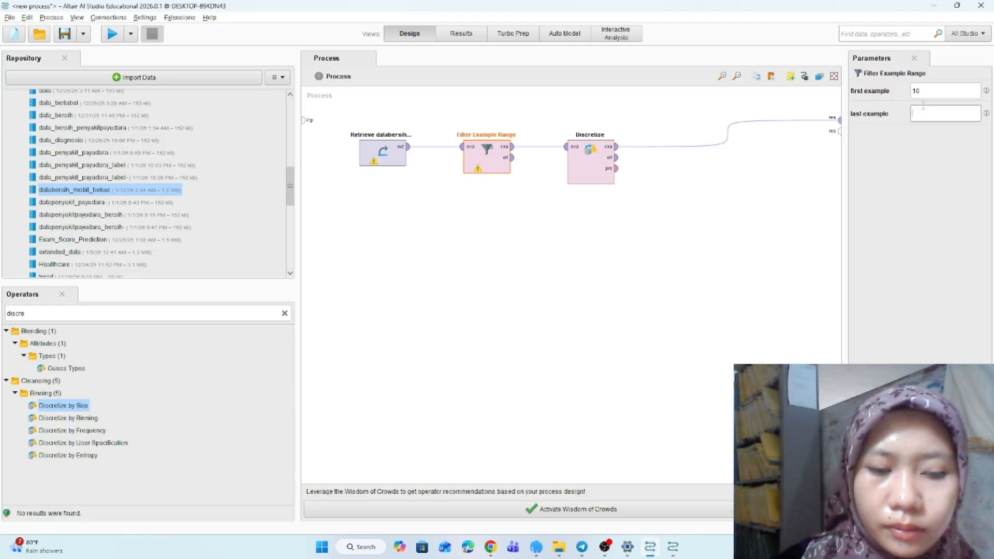
pyautogui.write('20')
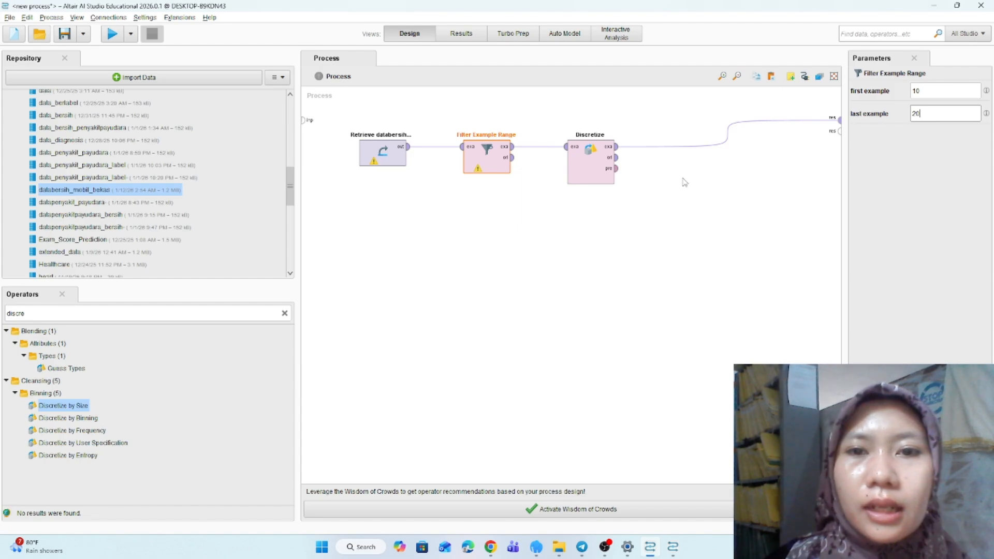
# - Run the process and compare the discretized collection_car result with the original dataset
pyautogui.click(112, 36)
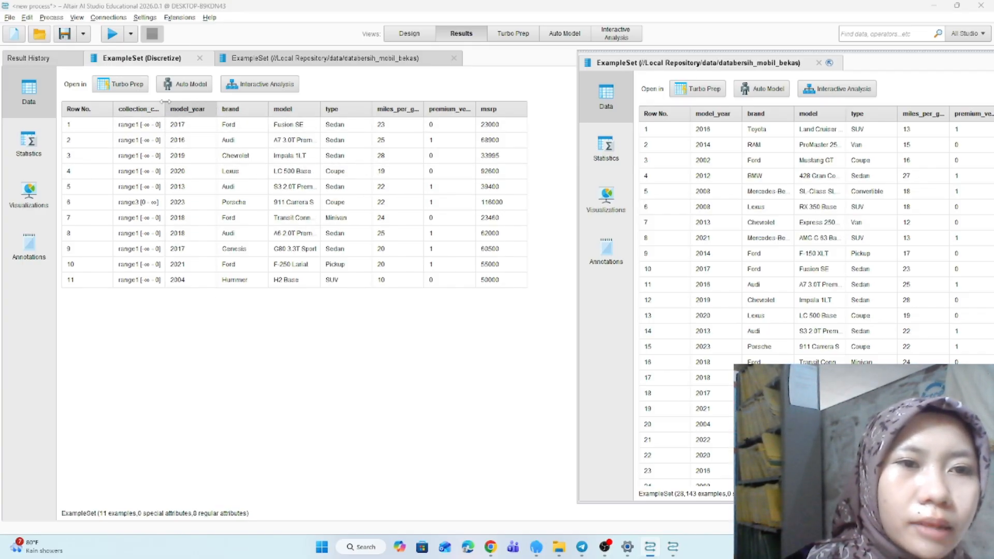
pyautogui.moveTo(165, 101); pyautogui.dragTo(214, 101)
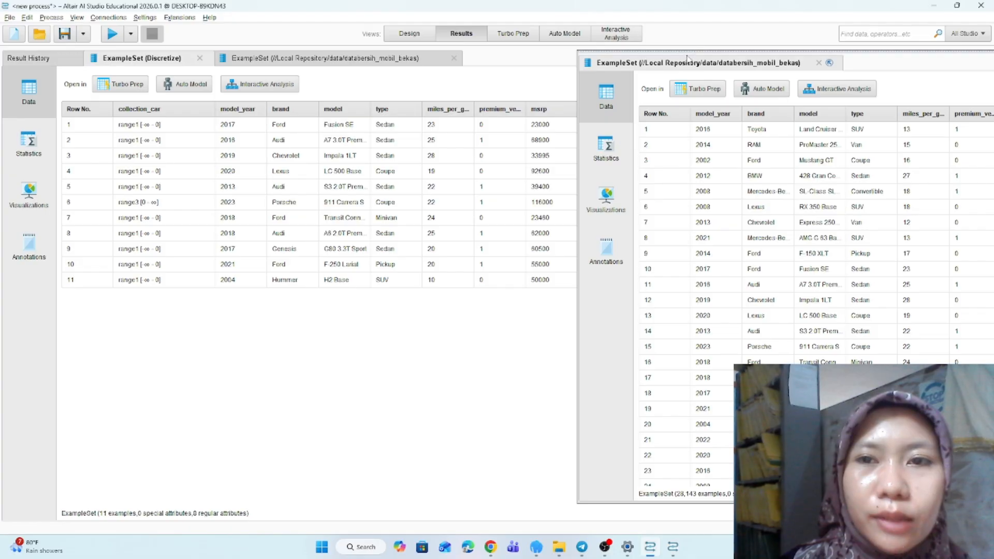
pyautogui.moveTo(682, 51); pyautogui.dragTo(517, 42)
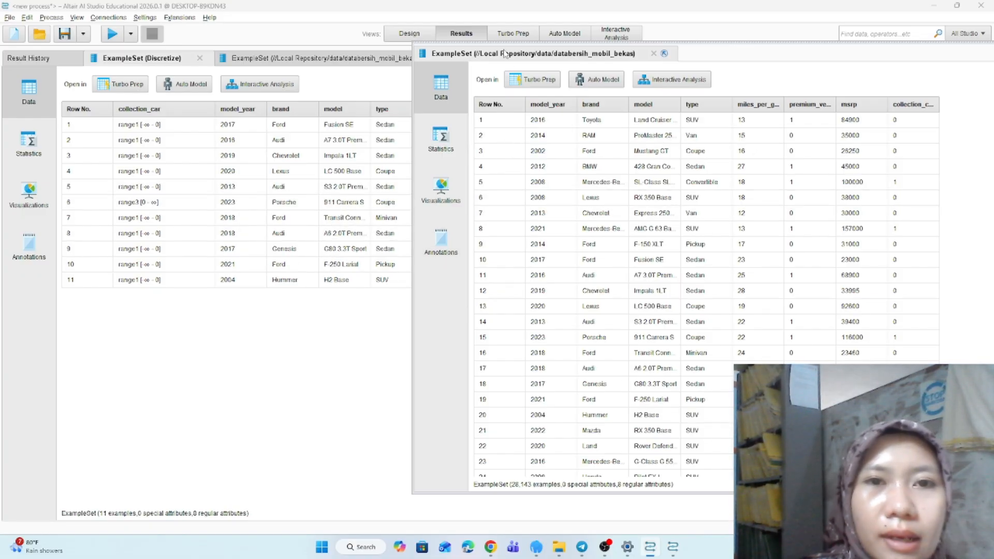
# - Start a new blank process without saving the current one, and add the databersih_mobil_bekas data to it
pyautogui.click(409, 33)
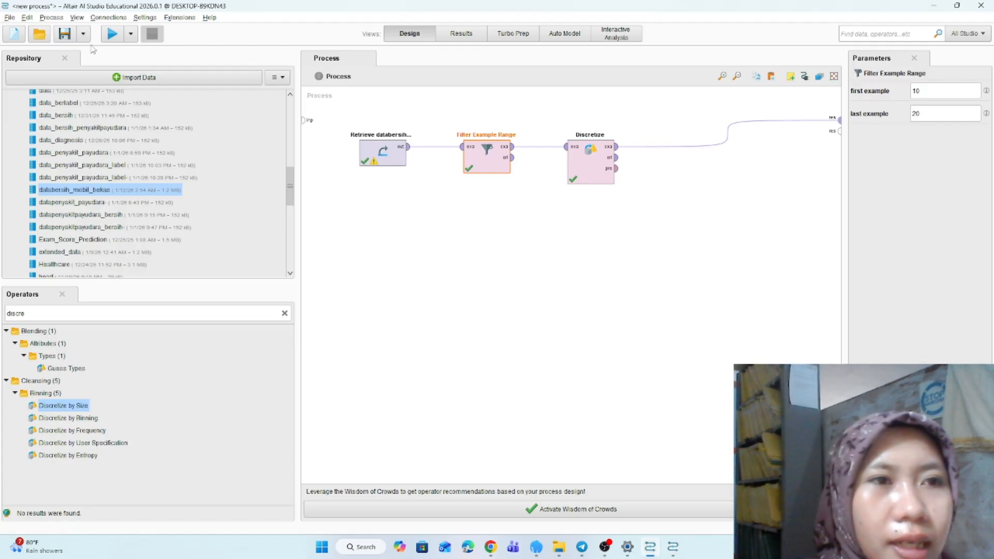
pyautogui.click(10, 19)
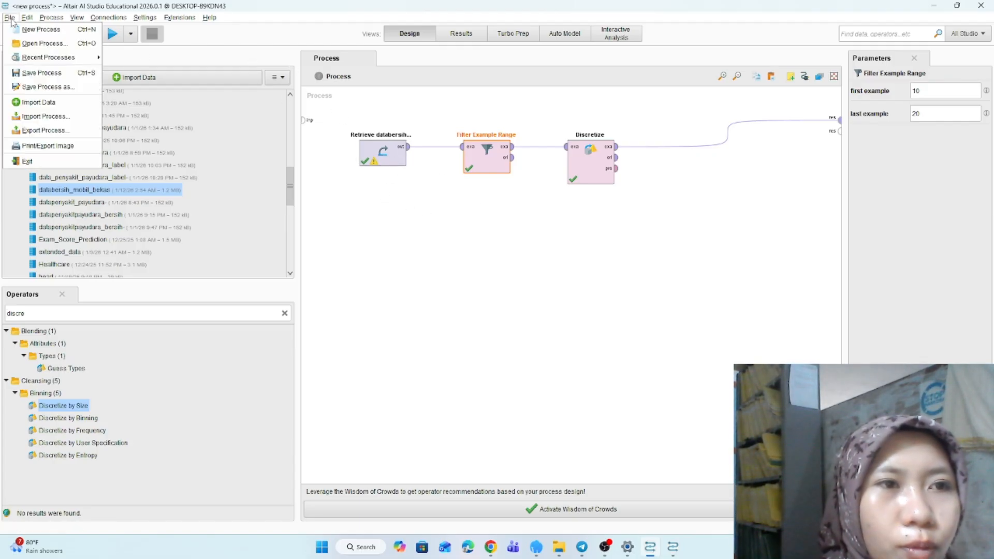
pyautogui.click(44, 29)
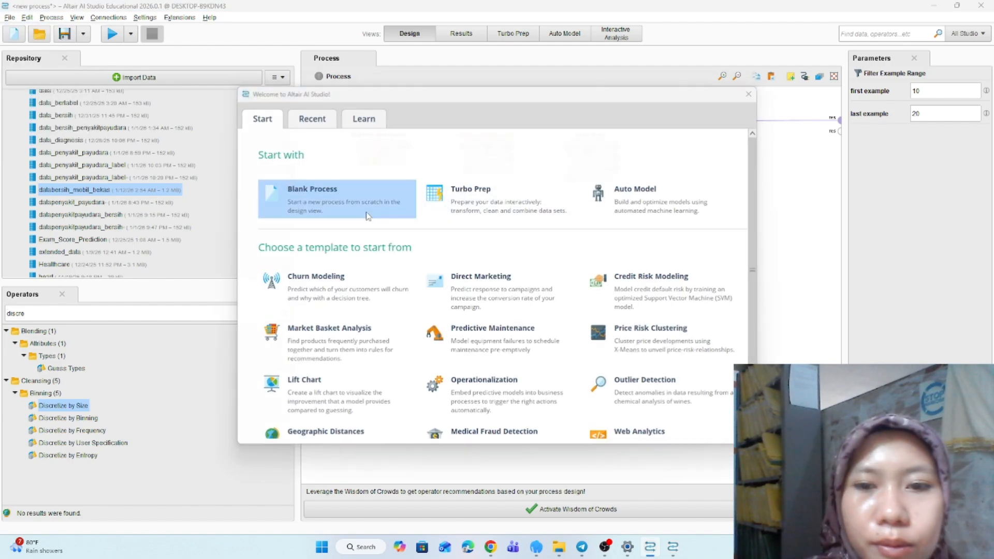
pyautogui.click(368, 216)
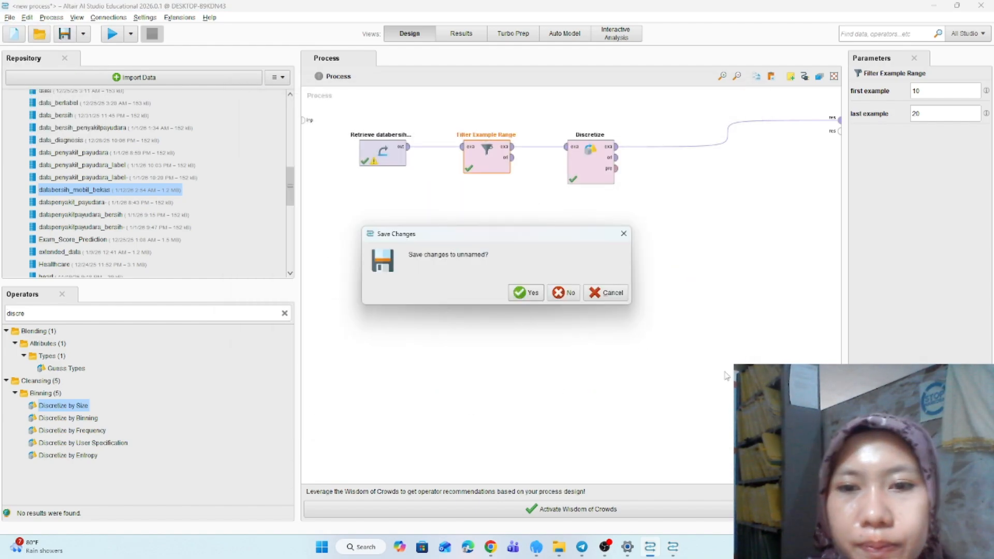
pyautogui.click(569, 294)
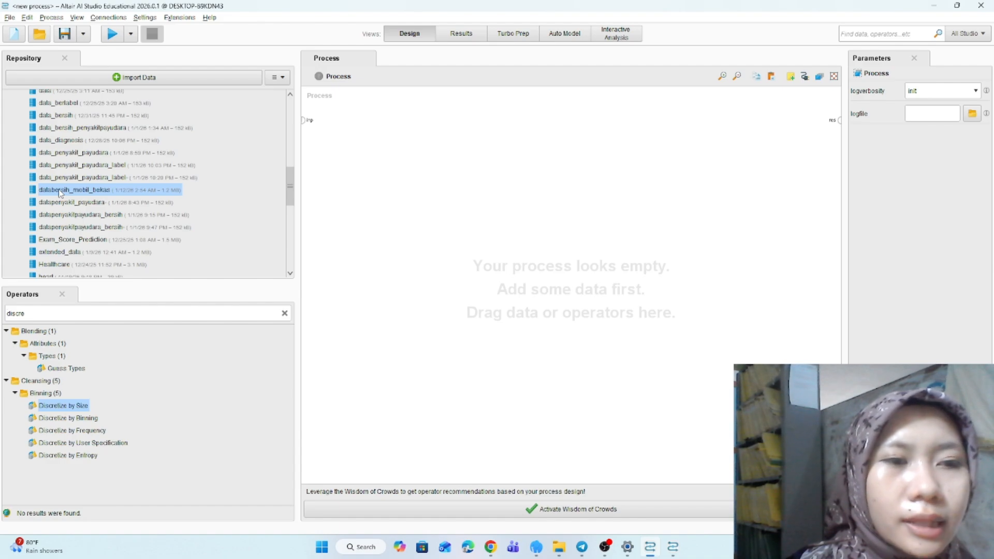
pyautogui.moveTo(59, 193); pyautogui.dragTo(453, 155)
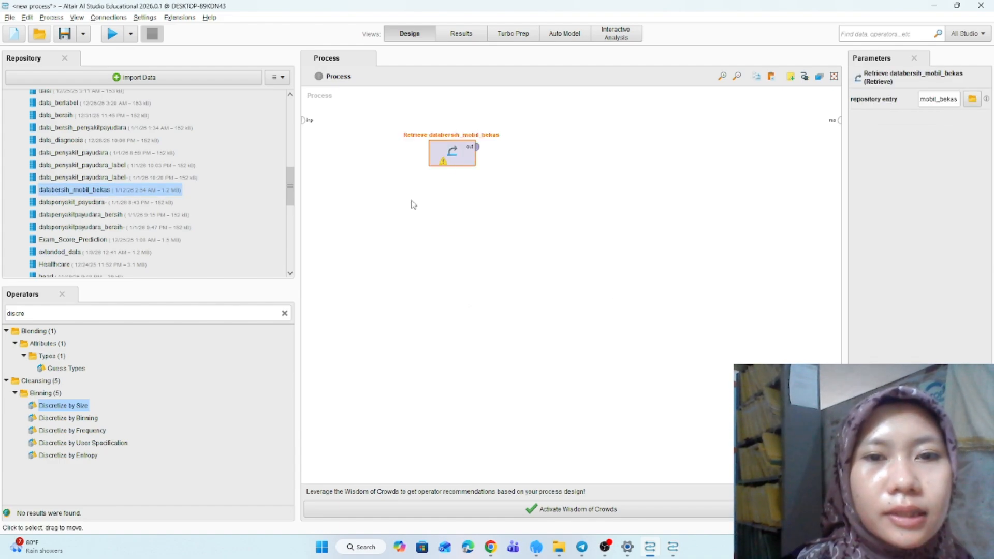
# - Search the operators for filter exam and add a Filter Example Range operator after the data
pyautogui.click(285, 314)
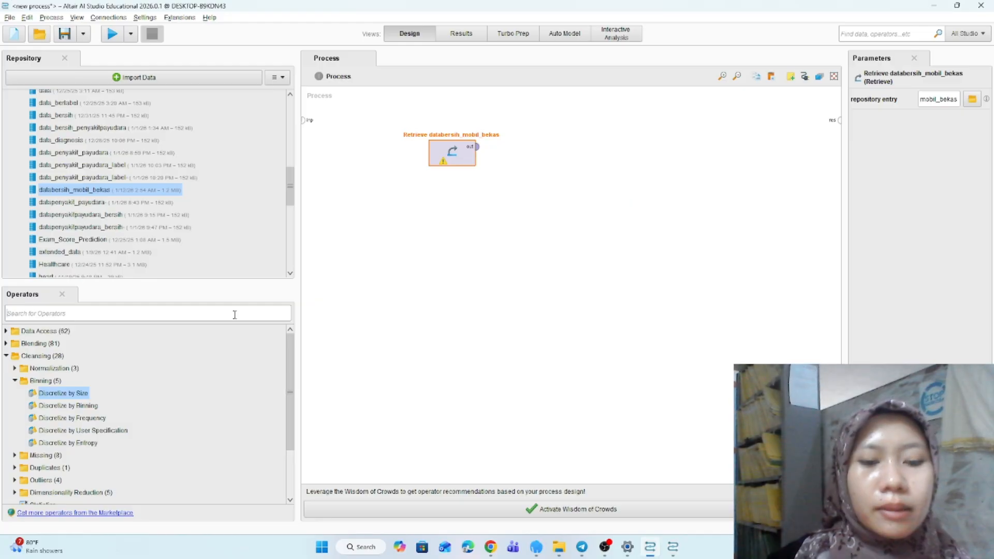
pyautogui.write('filter')
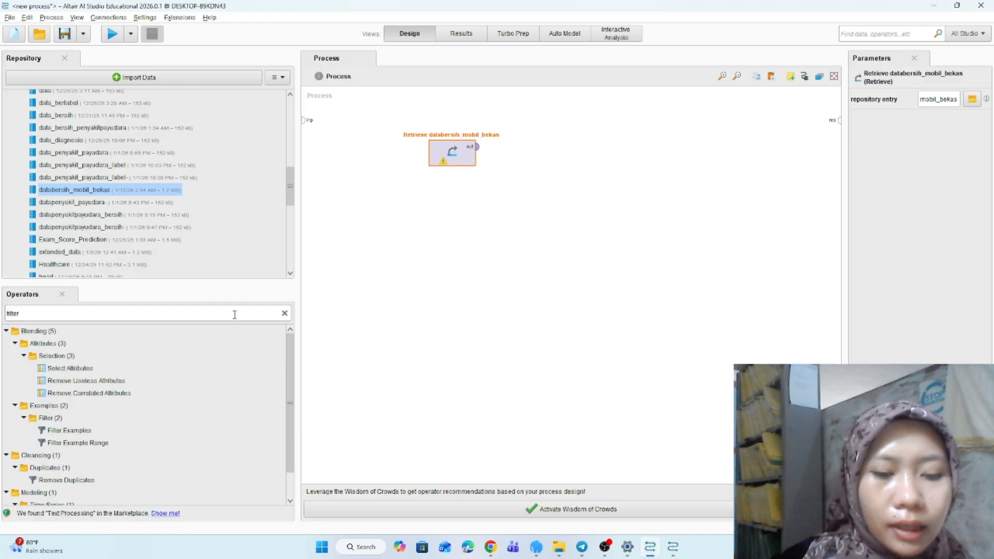
pyautogui.write(' exam')
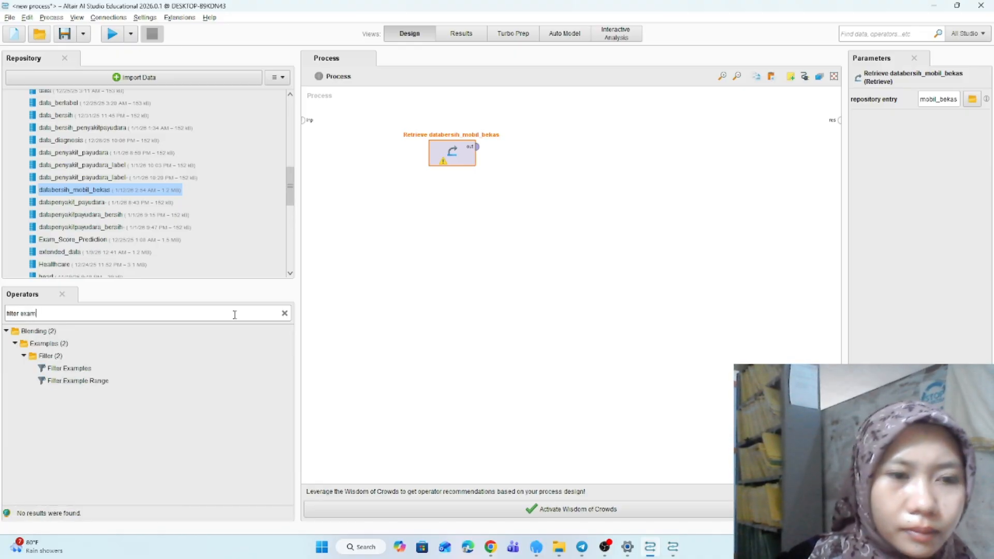
pyautogui.click(66, 382)
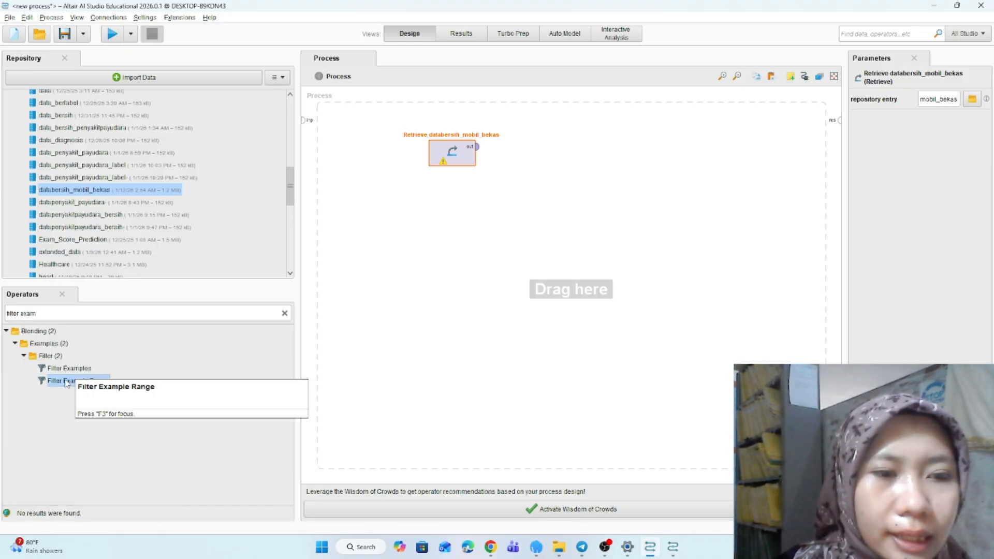
pyautogui.moveTo(66, 383); pyautogui.dragTo(539, 136)
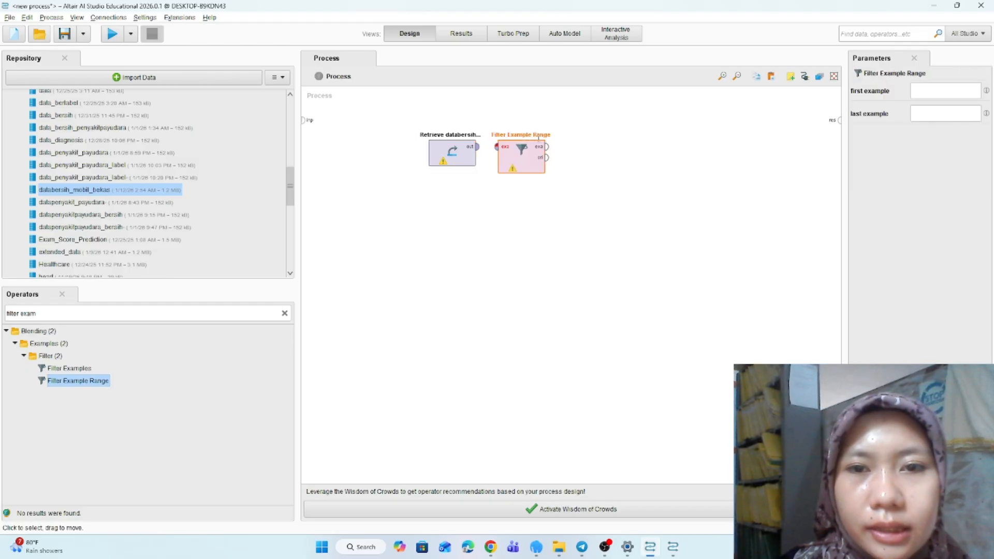
# - Search the operators for normaliz and add a Normalize operator after Filter Example Range
pyautogui.click(284, 314)
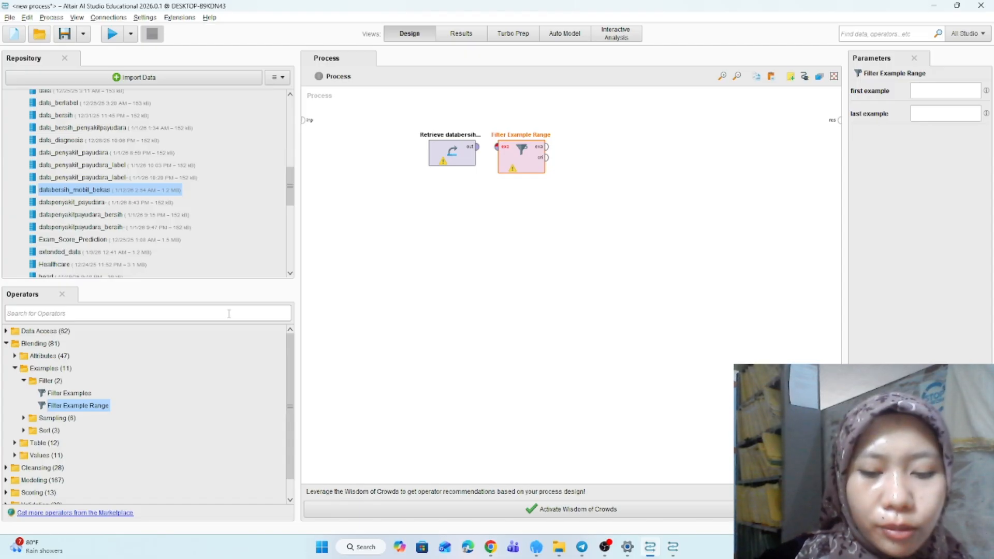
pyautogui.write('normaliz')
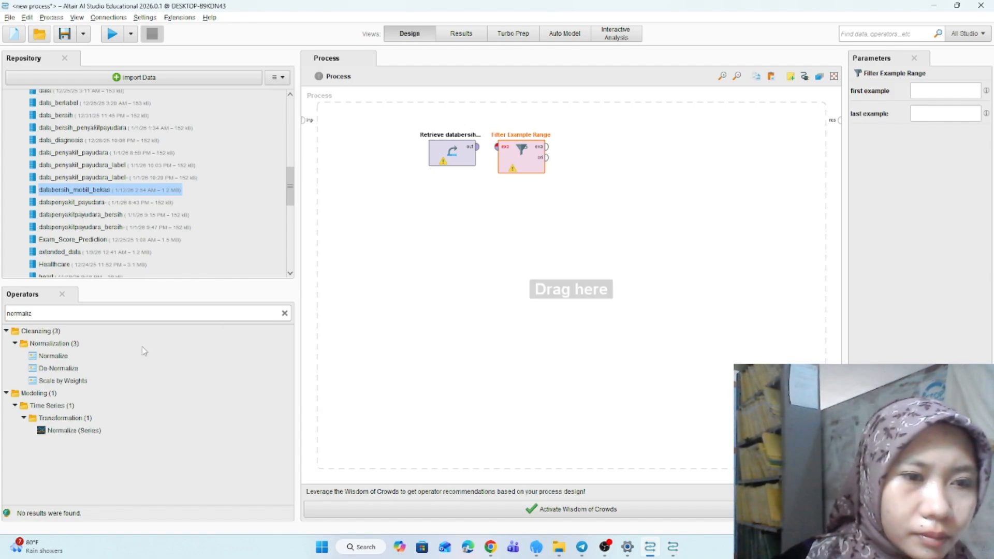
pyautogui.click(49, 357)
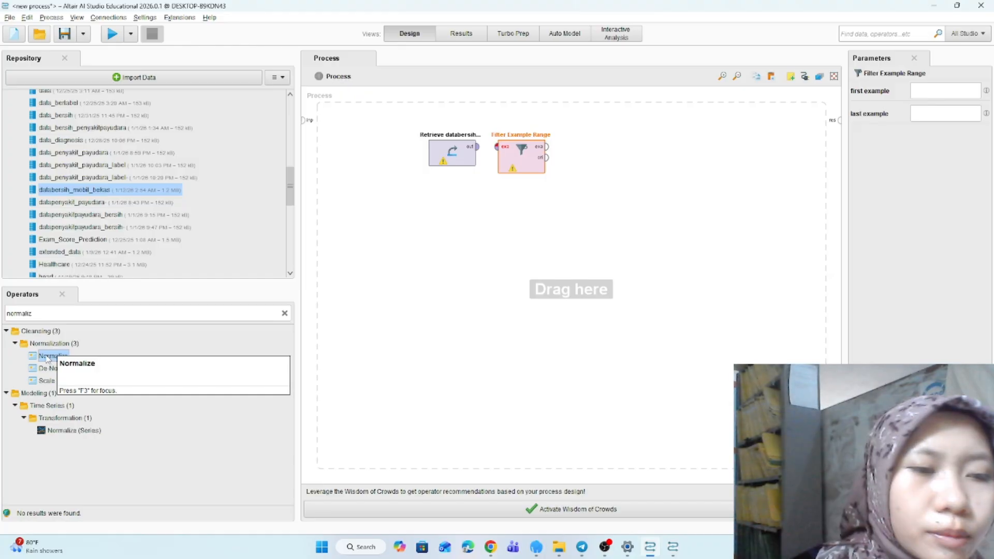
pyautogui.moveTo(46, 359); pyautogui.dragTo(586, 151)
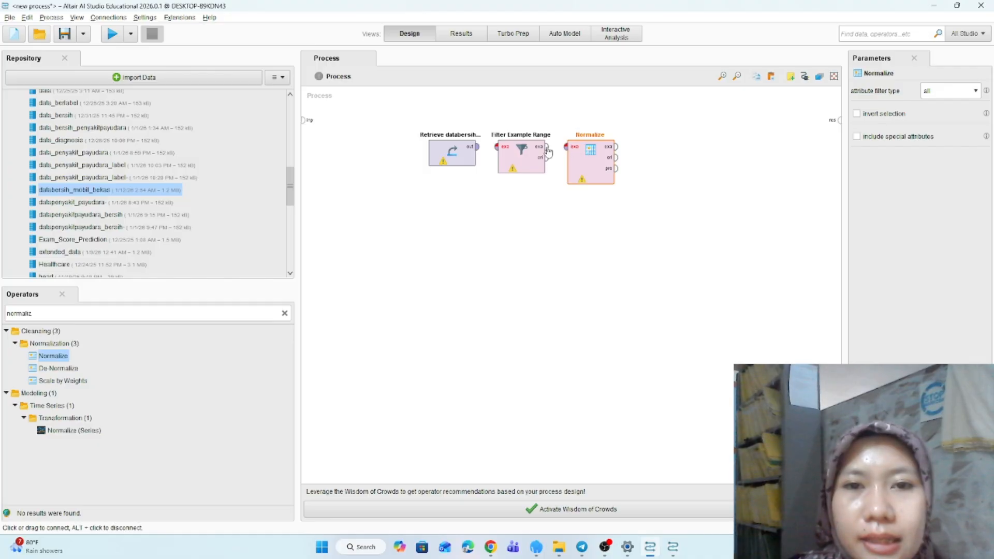
# - Connect the data to Filter Example Range, Filter Example Range to Normalize, and Normalize to the process result
pyautogui.click(479, 149)
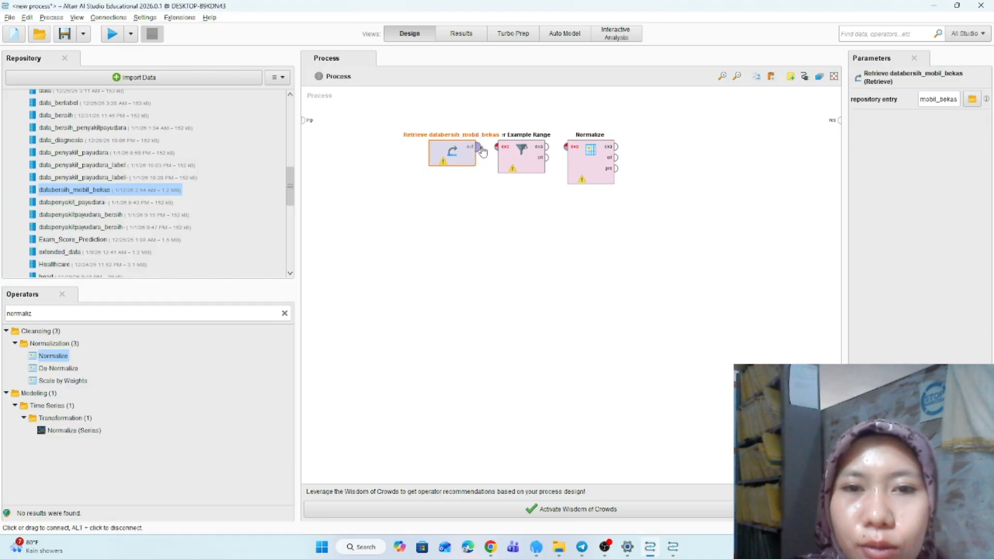
pyautogui.click(497, 147)
pyautogui.click(542, 148)
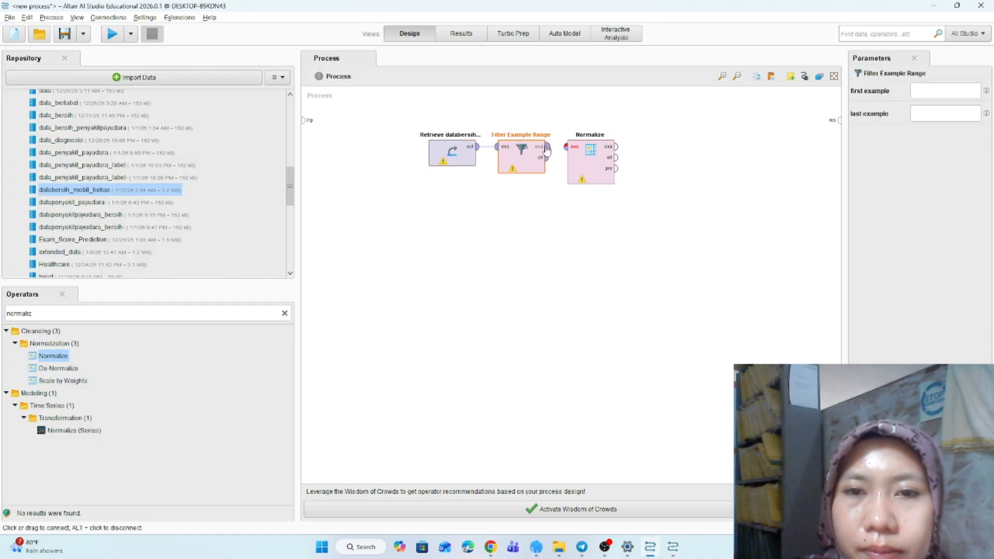
pyautogui.click(566, 147)
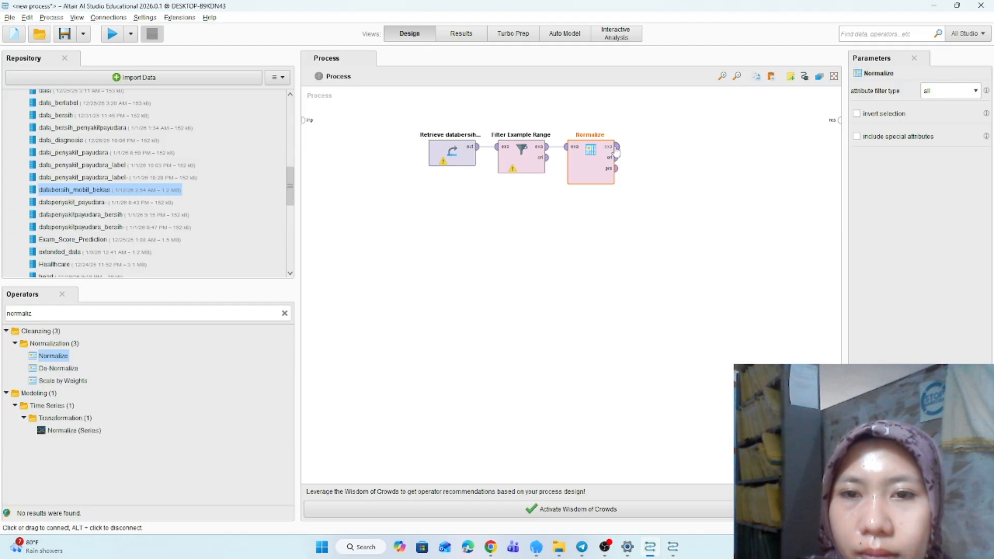
pyautogui.click(613, 148)
pyautogui.click(836, 122)
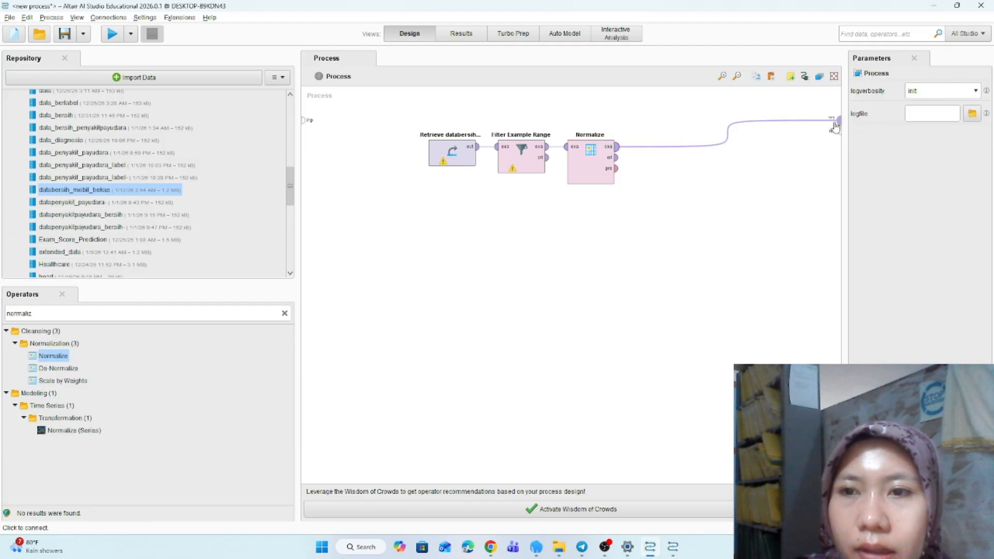
# - Set Normalize to a single attribute, collection_car, using the range transformation method
pyautogui.click(593, 170)
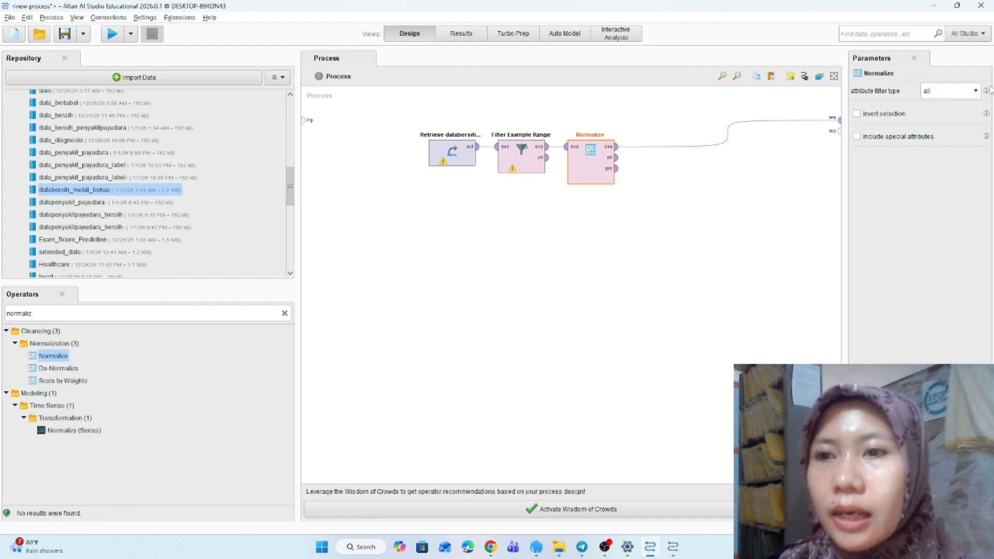
pyautogui.click(964, 94)
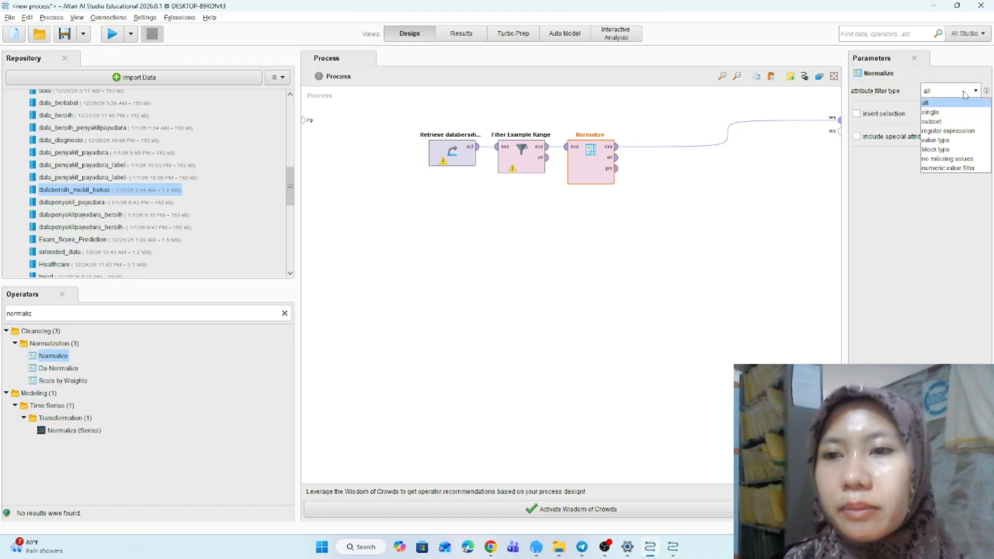
pyautogui.click(954, 113)
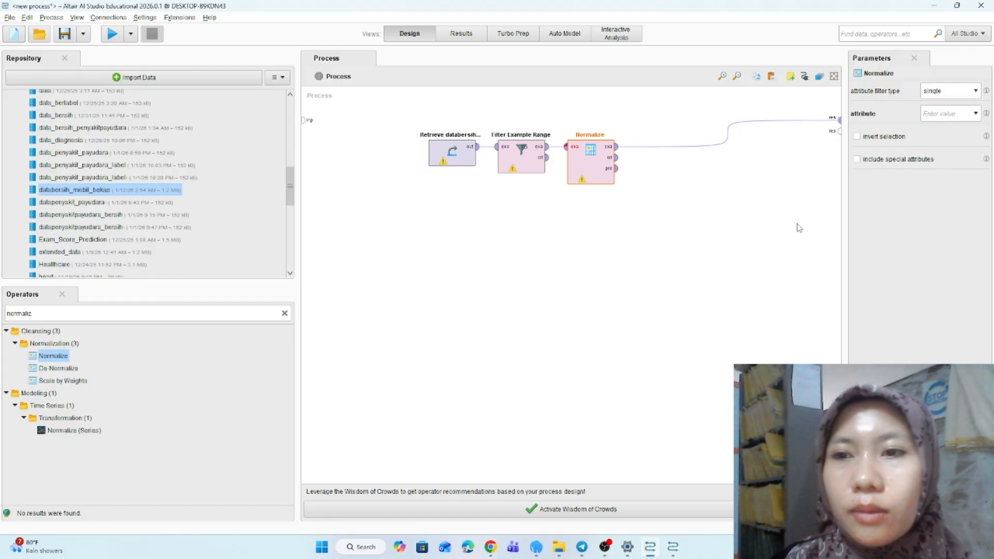
pyautogui.click(976, 115)
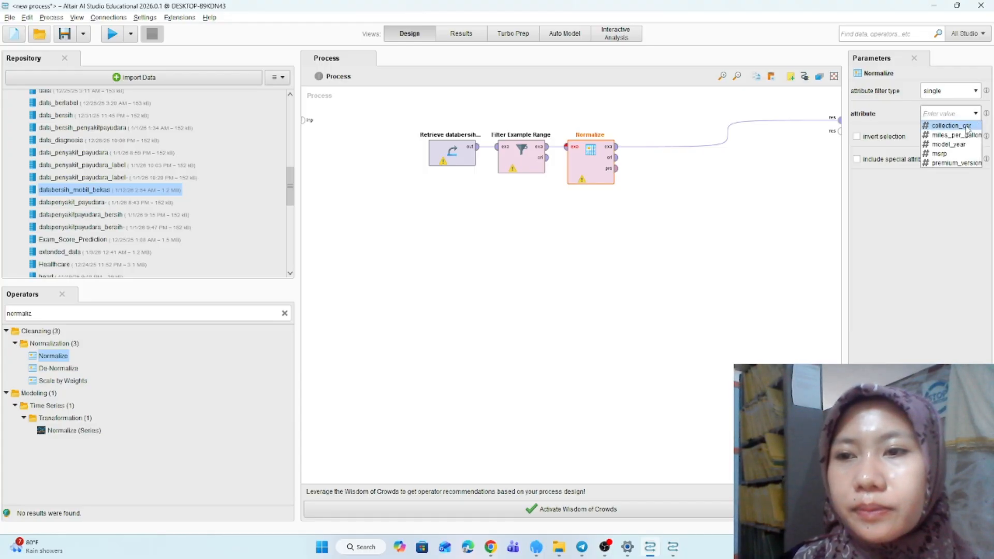
pyautogui.click(965, 126)
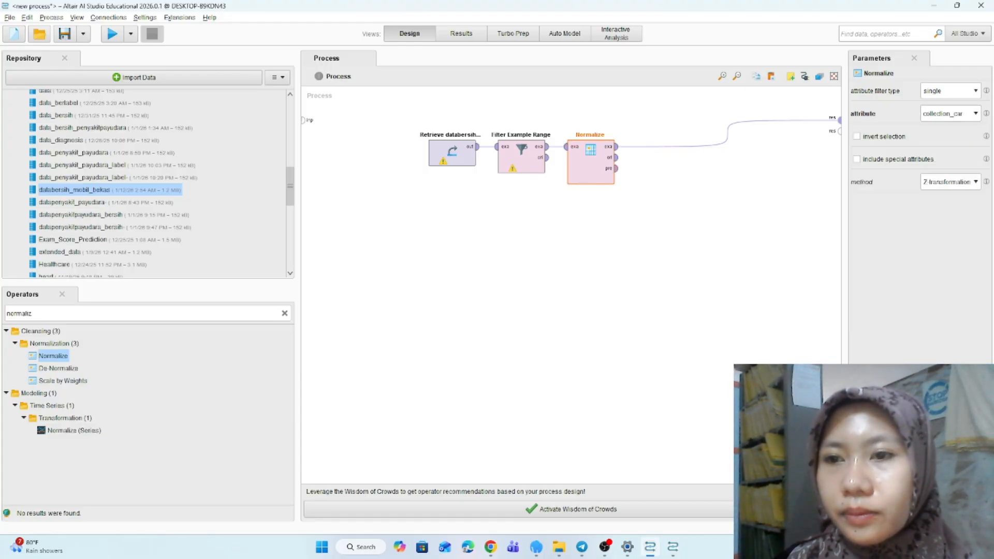
pyautogui.click(970, 184)
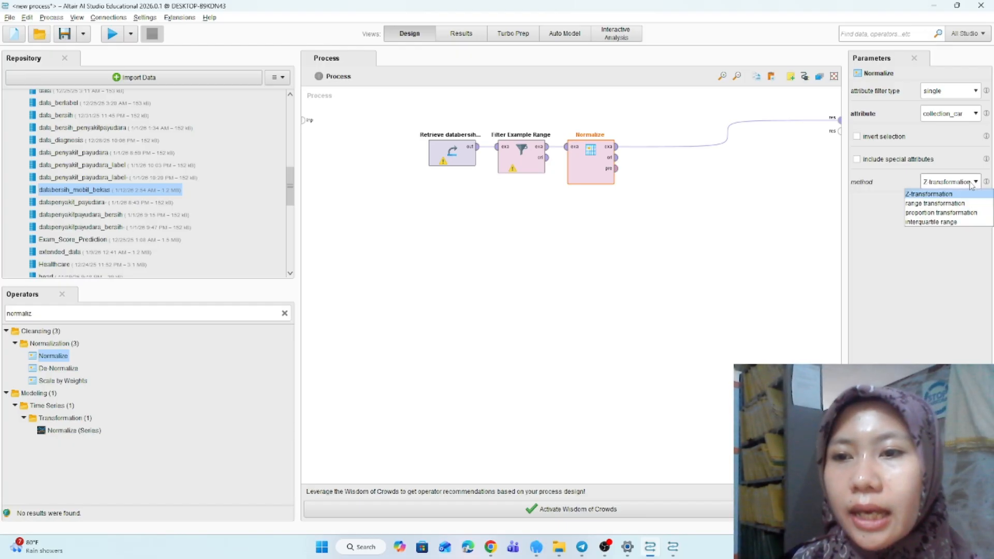
pyautogui.click(951, 203)
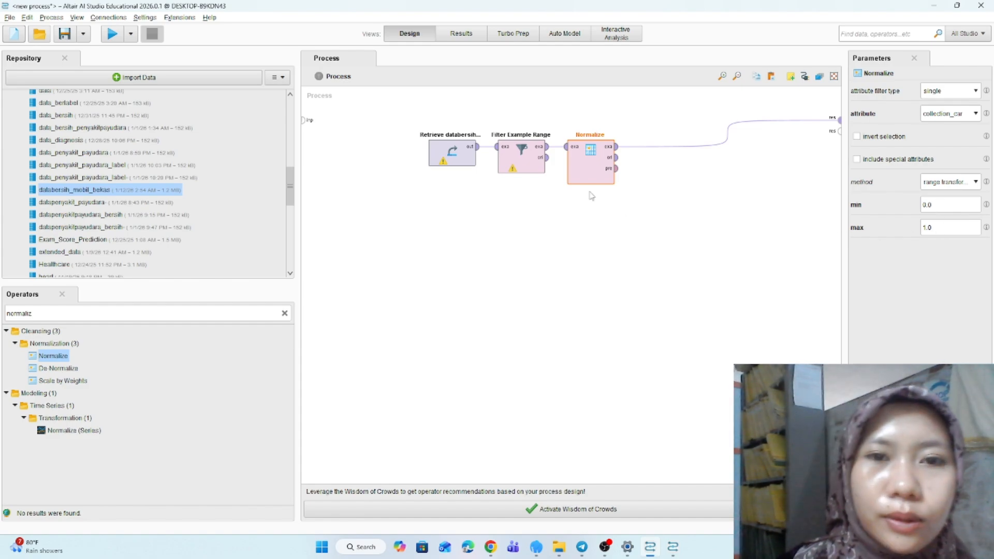
# - Set Filter Example Range's first example to 10 and last example to 20
pyautogui.click(529, 159)
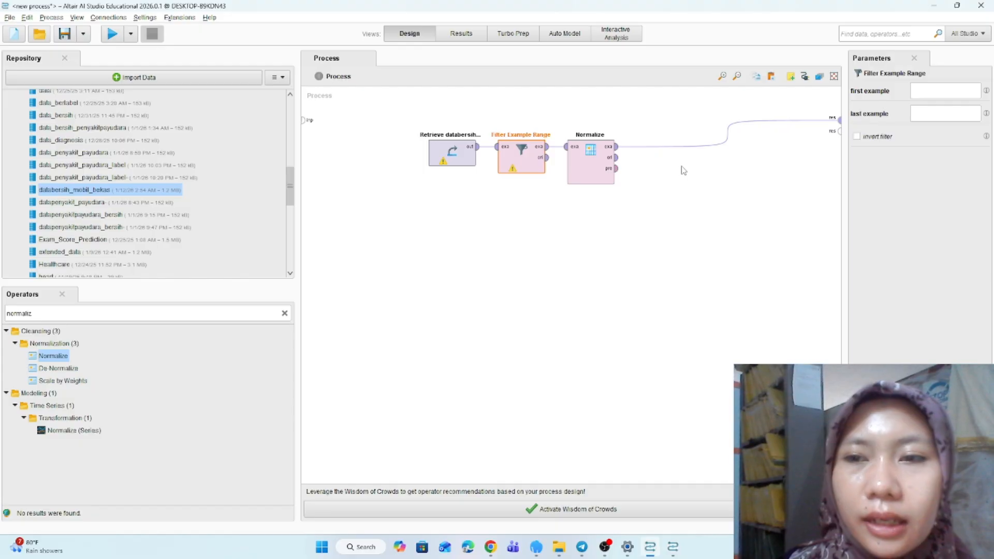
pyautogui.click(917, 111)
pyautogui.write('20')
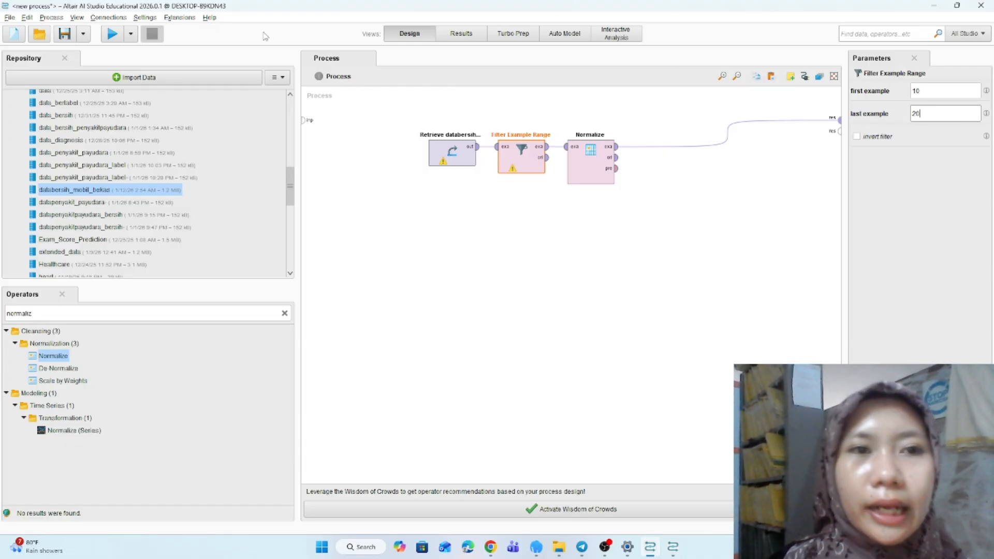
# - Run the process and compare the normalized collection_car result with the original dataset
pyautogui.click(112, 35)
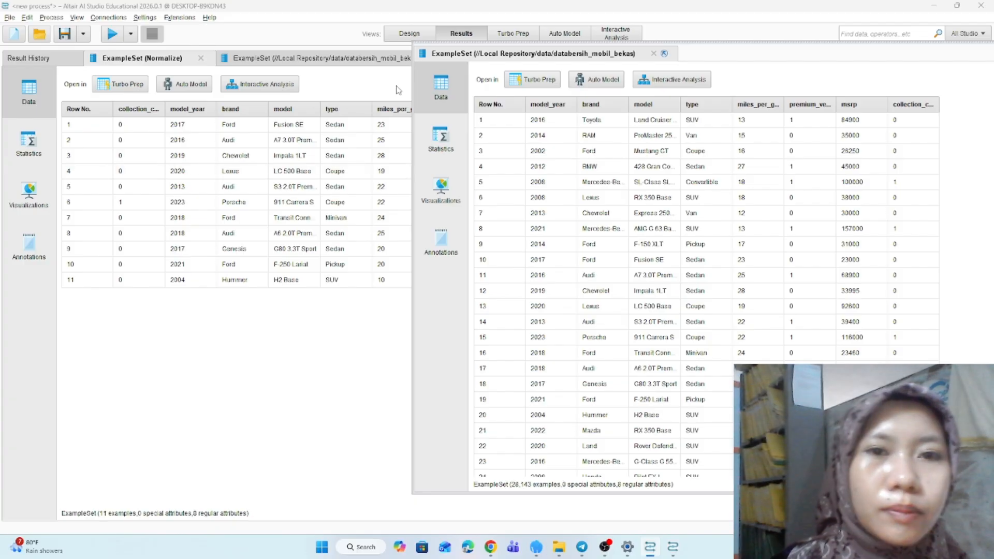
pyautogui.moveTo(455, 42); pyautogui.dragTo(587, 49)
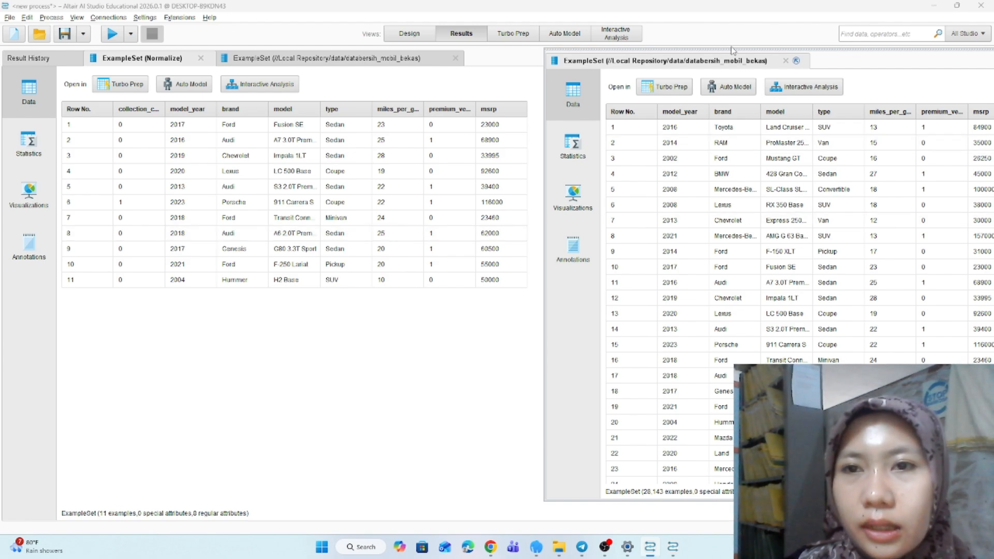
pyautogui.moveTo(731, 49); pyautogui.dragTo(588, 61)
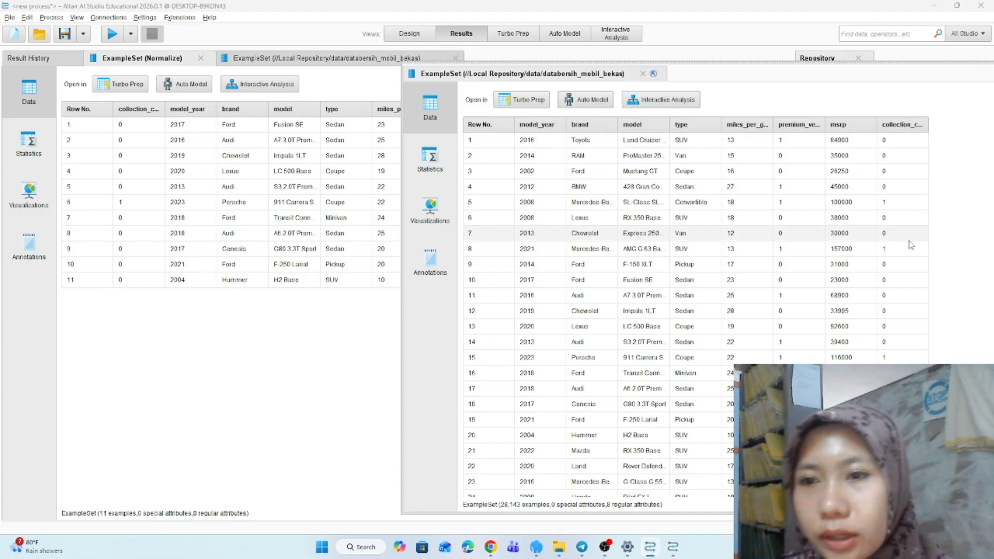
pyautogui.scroll(-3, 673, 326)
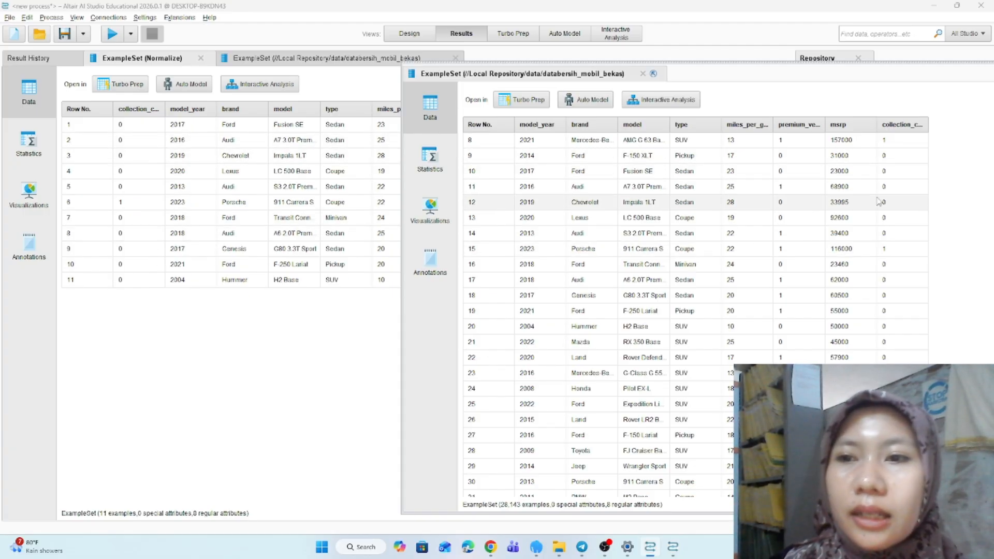
pyautogui.scroll(3, 906, 168)
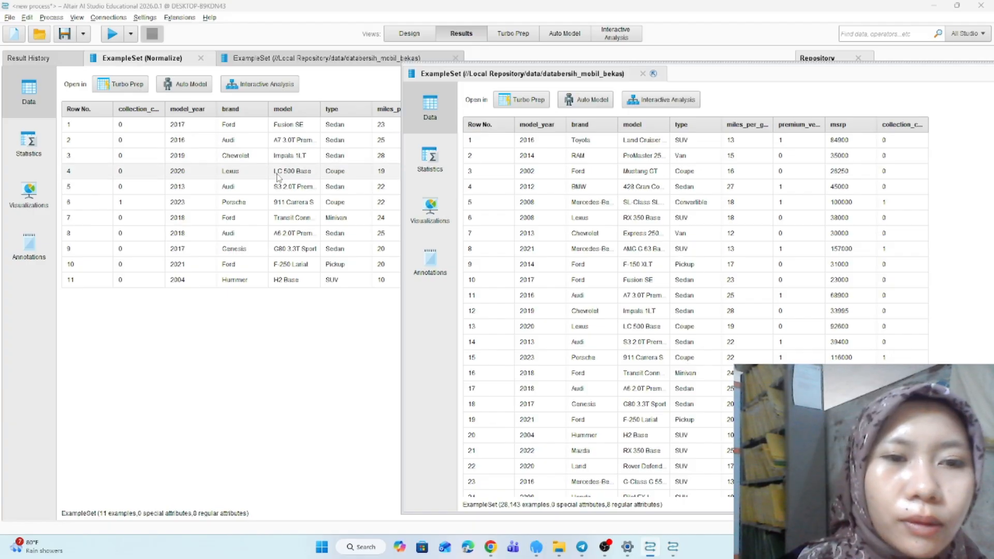
# - Set Normalize's attribute filter type to all and run the process
pyautogui.click(404, 33)
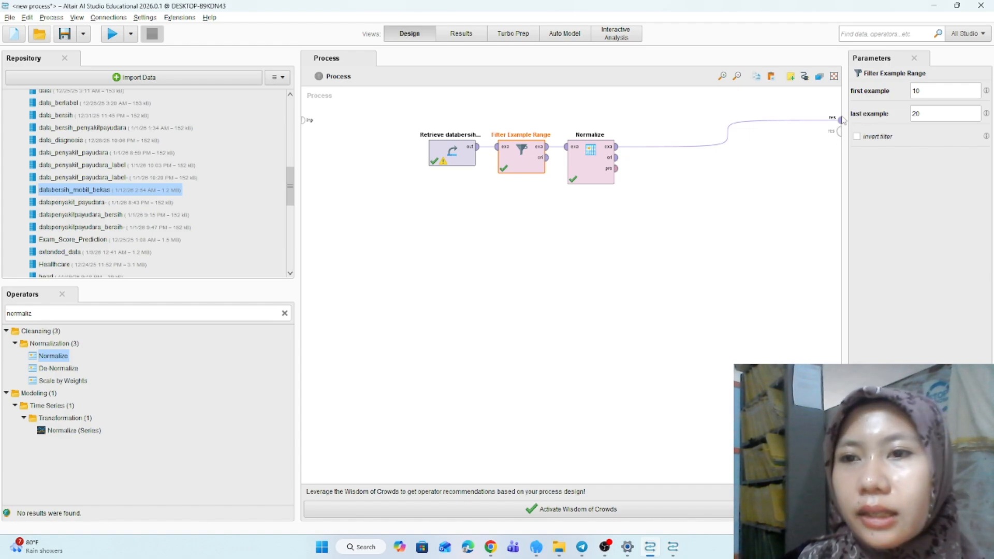
pyautogui.click(587, 165)
pyautogui.click(975, 91)
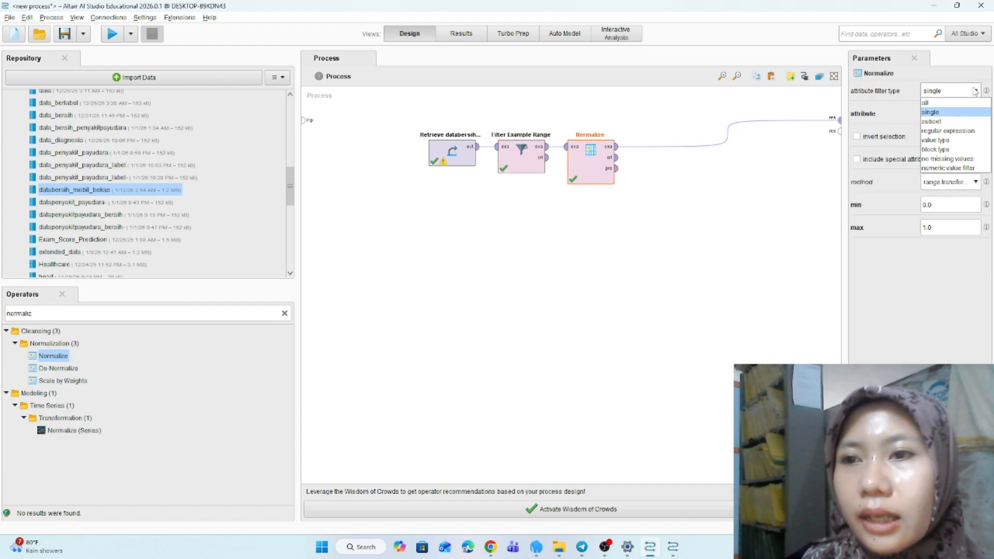
pyautogui.click(950, 105)
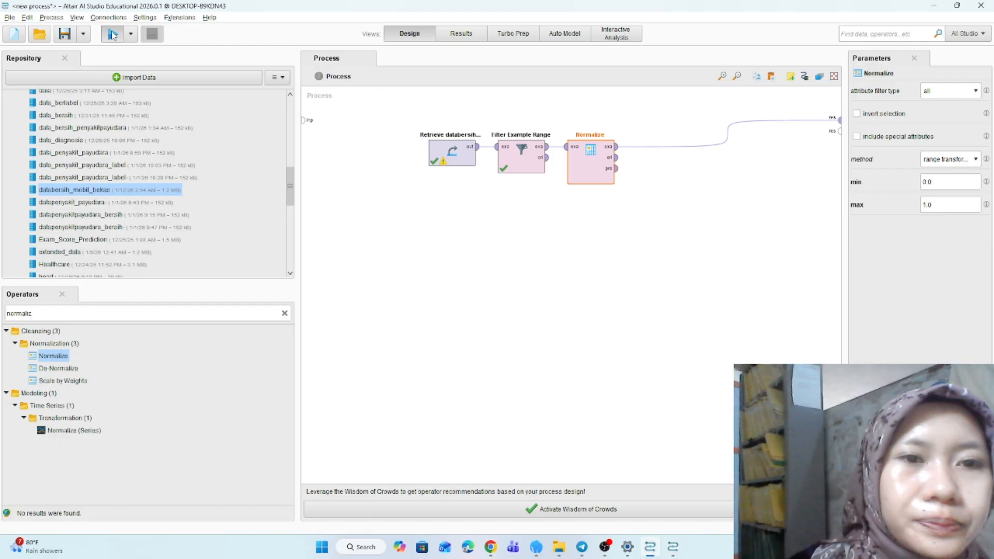
pyautogui.click(112, 35)
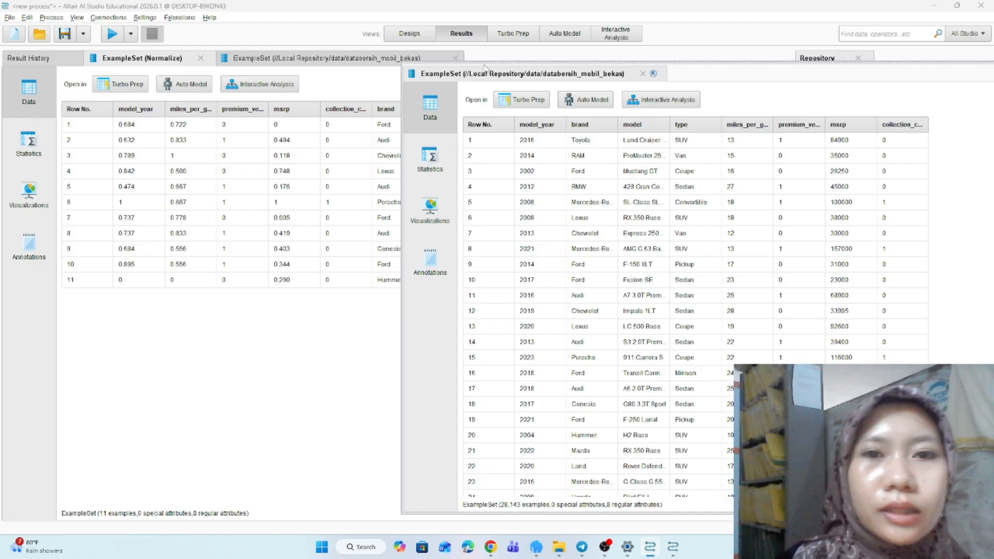
# - Compare the normalized result table with the original dataset, widening a column to read it
pyautogui.moveTo(476, 61); pyautogui.dragTo(598, 52)
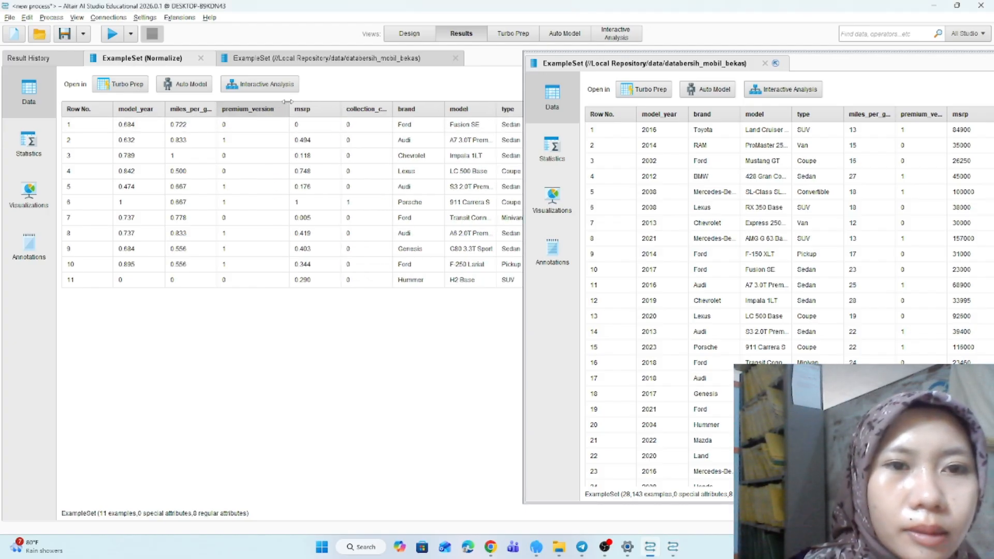
pyautogui.moveTo(267, 104); pyautogui.dragTo(289, 104)
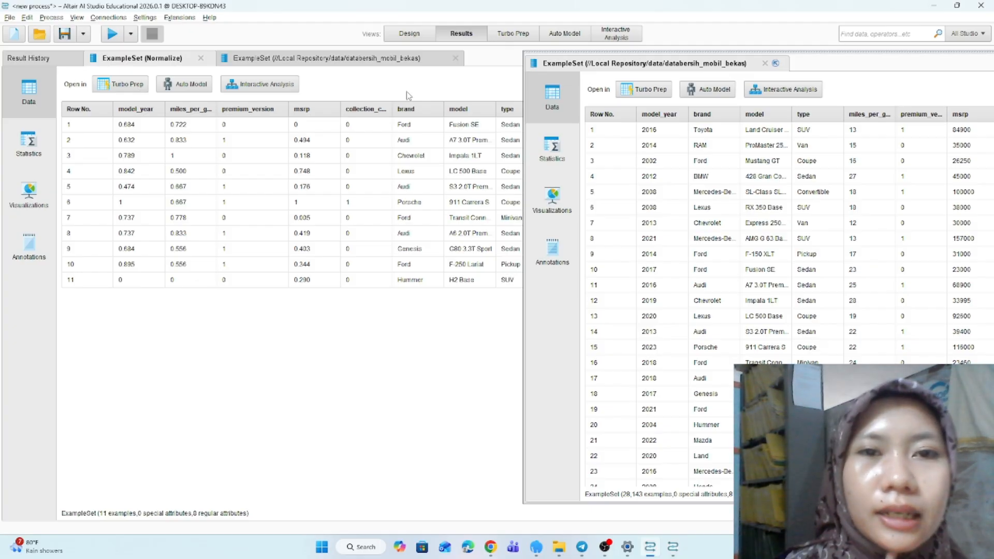
pyautogui.click(409, 34)
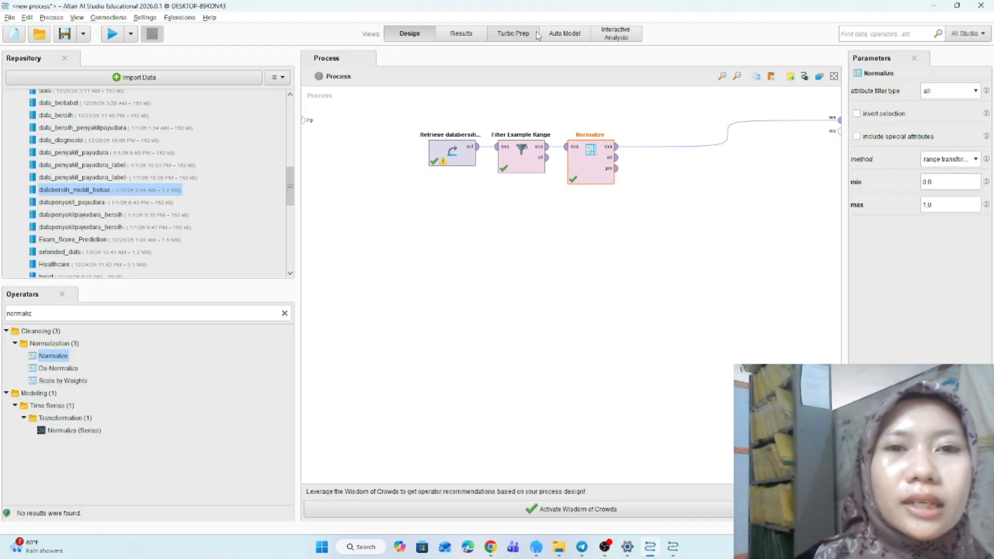
pyautogui.click(462, 36)
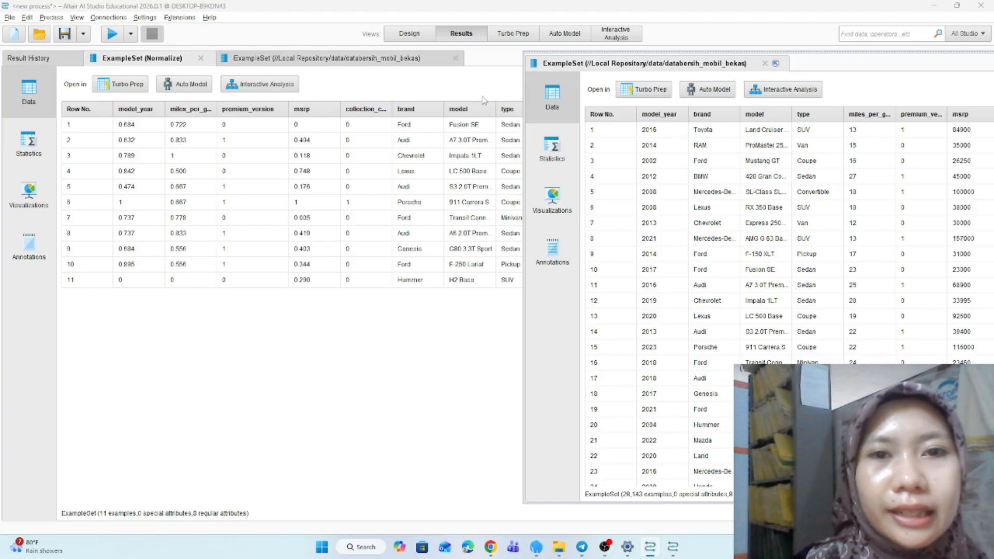
pyautogui.click(417, 35)
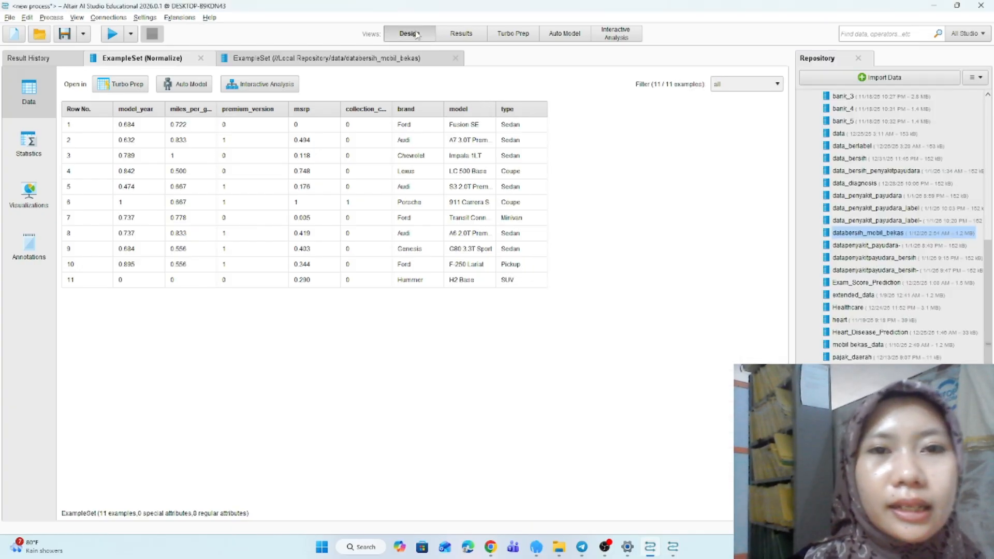
# - Start a new blank process without saving the current one
pyautogui.click(10, 19)
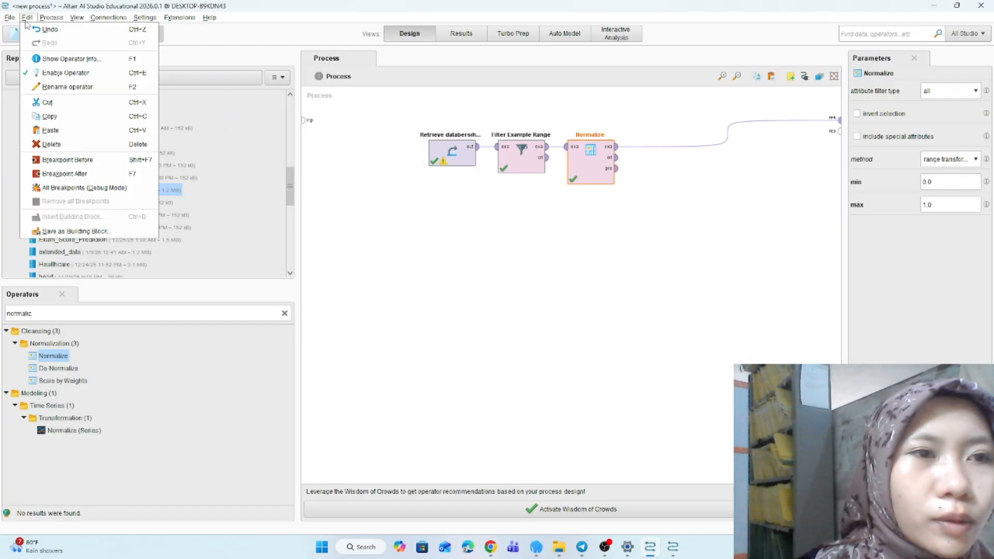
pyautogui.click(31, 29)
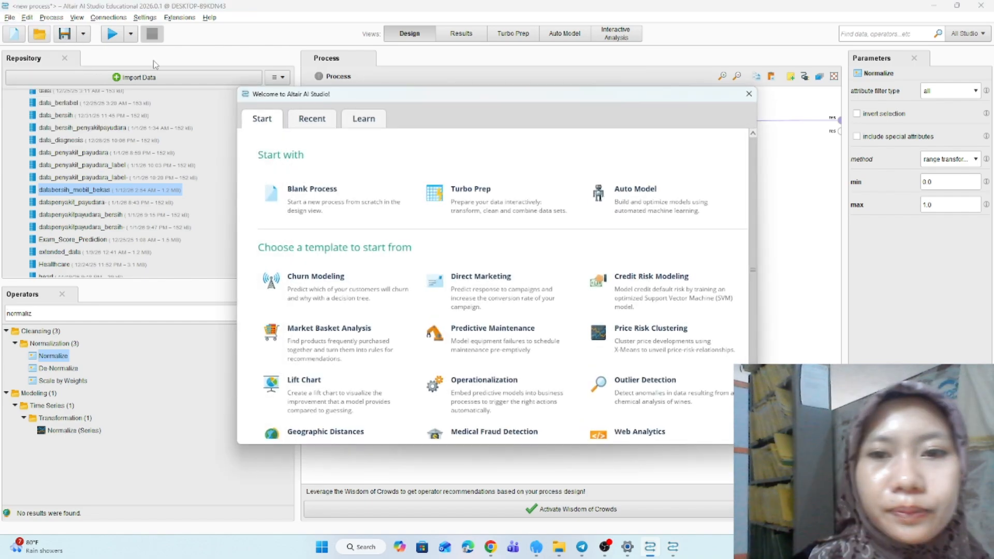
pyautogui.click(318, 208)
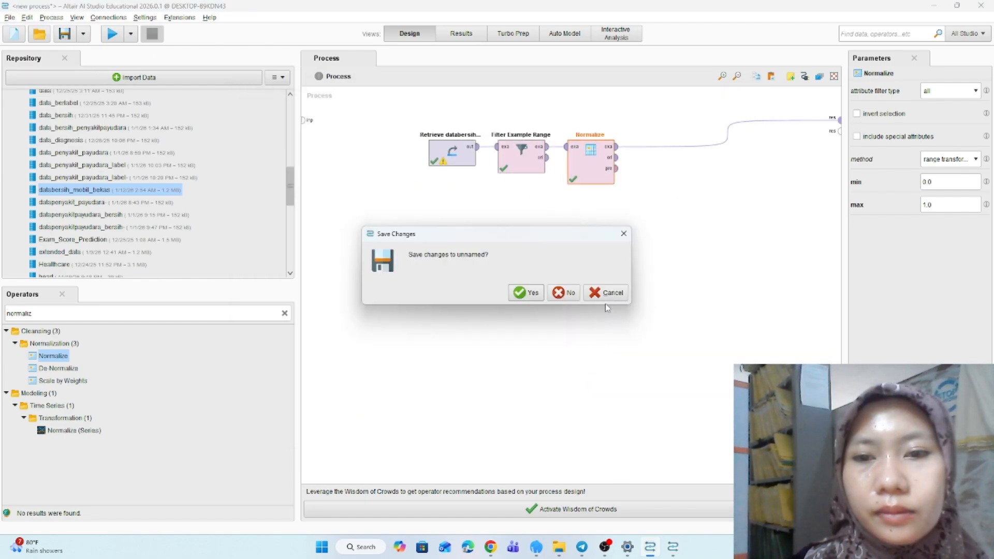
pyautogui.click(570, 297)
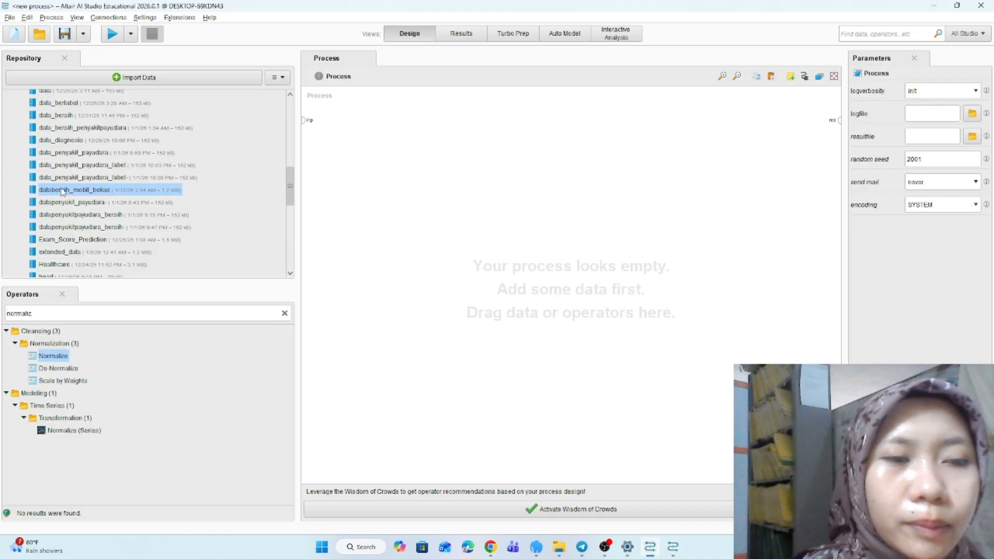
# - Add the databersih_mobil_bekas data and a Filter Example Range operator to the new process
pyautogui.moveTo(57, 193); pyautogui.dragTo(401, 154)
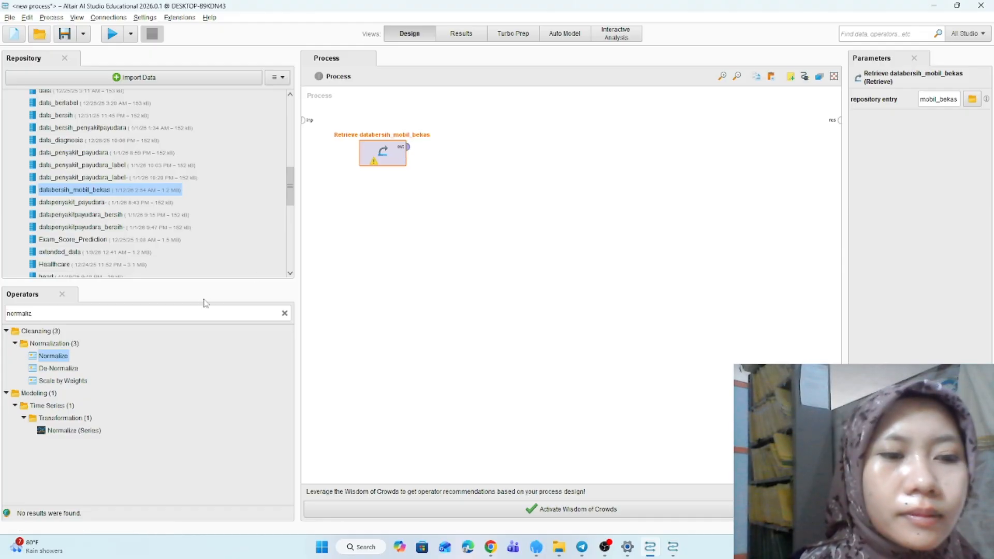
pyautogui.click(285, 315)
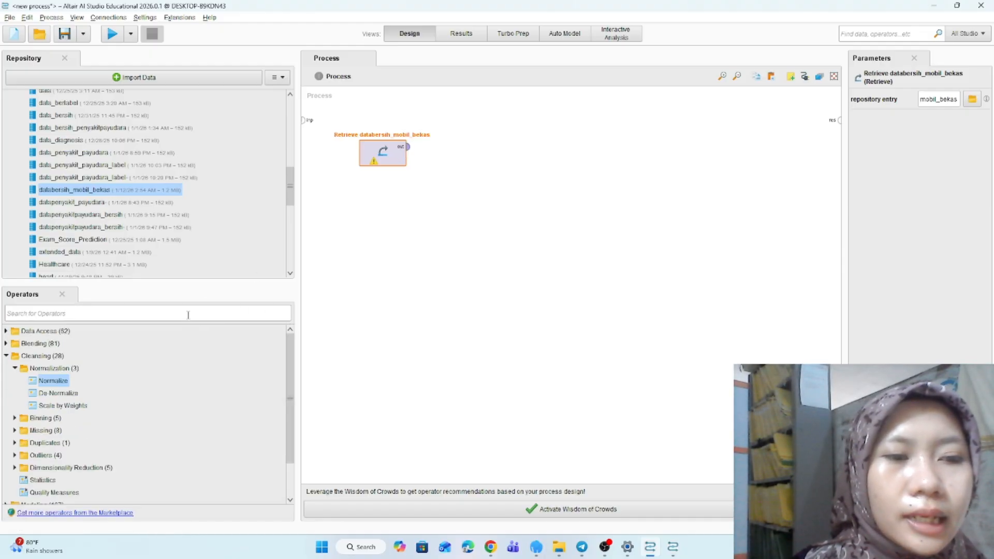
pyautogui.write('filter e')
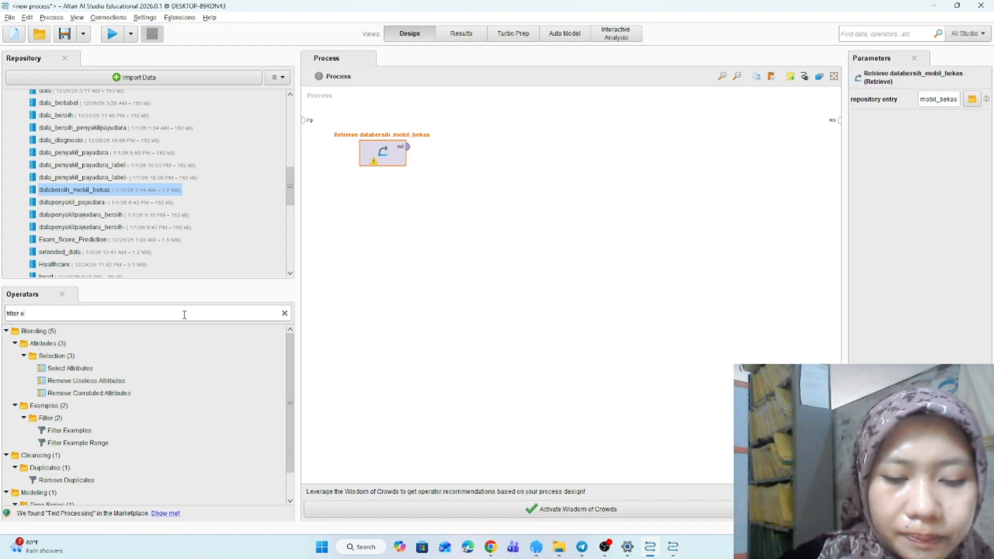
pyautogui.write('xa')
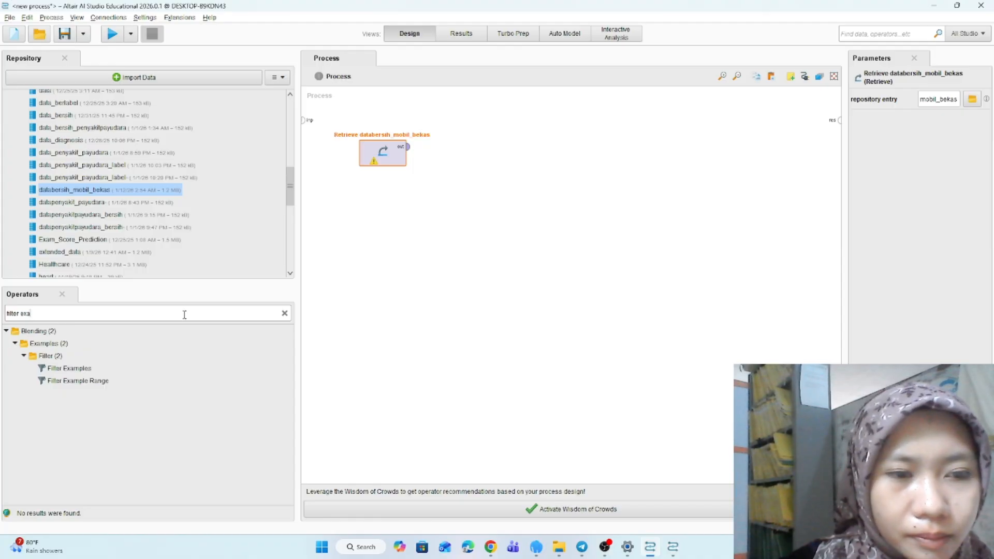
pyautogui.click(60, 383)
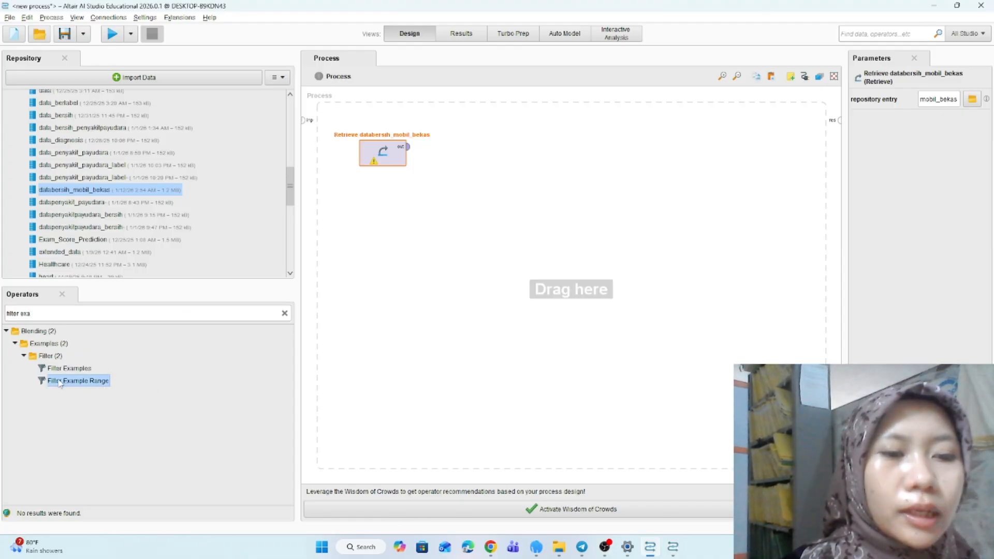
pyautogui.moveTo(61, 382); pyautogui.dragTo(482, 145)
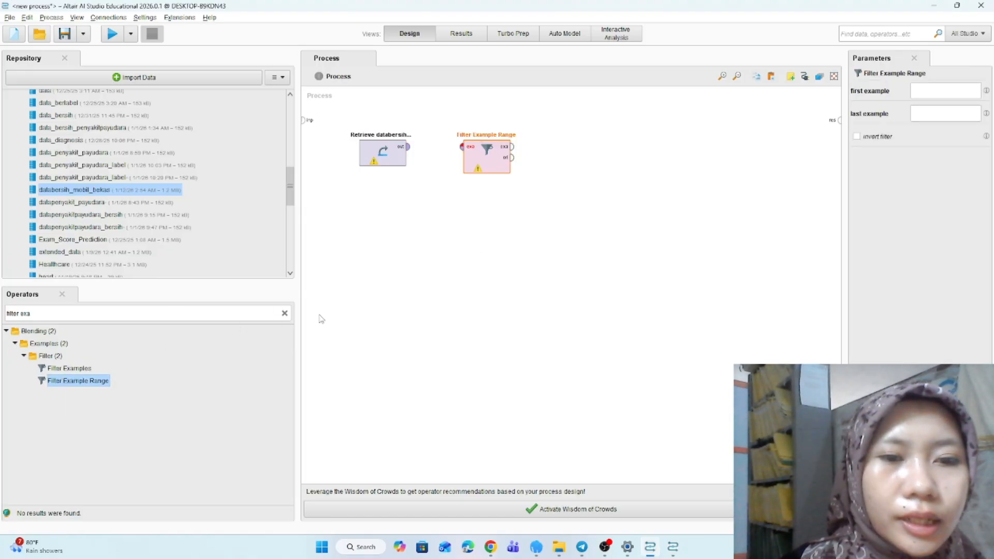
# - Add a Nominal to Numerical operator next to Filter Example Range
pyautogui.click(285, 314)
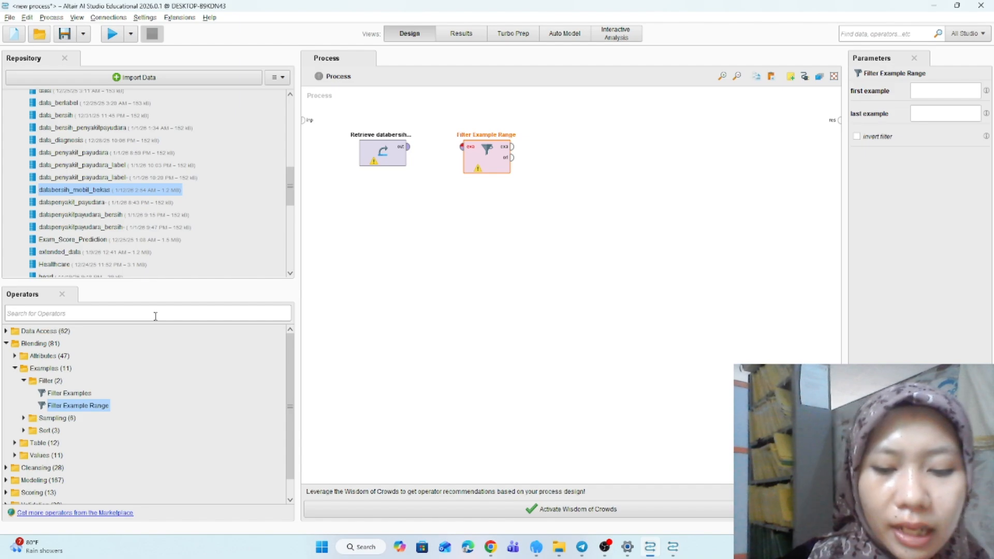
pyautogui.write('nomi')
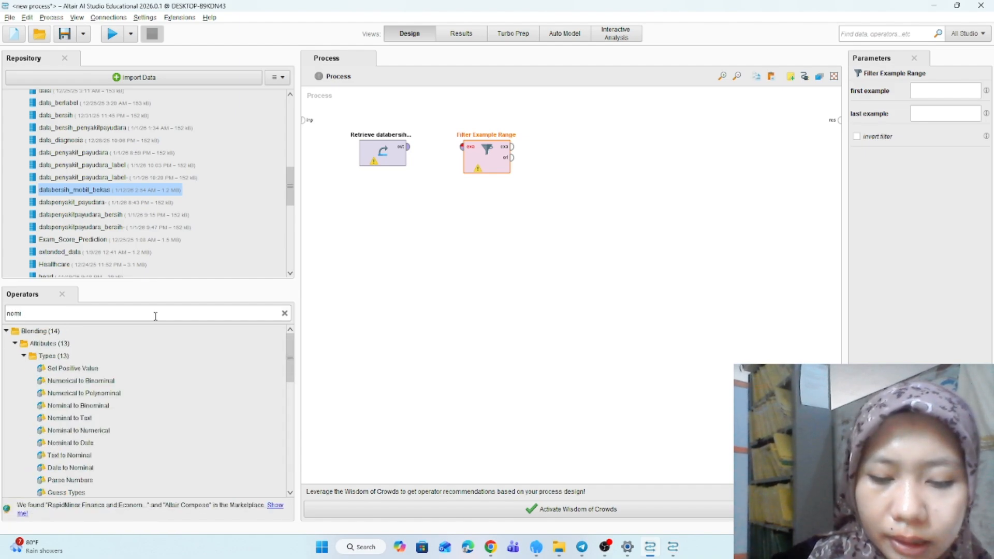
pyautogui.write('nal')
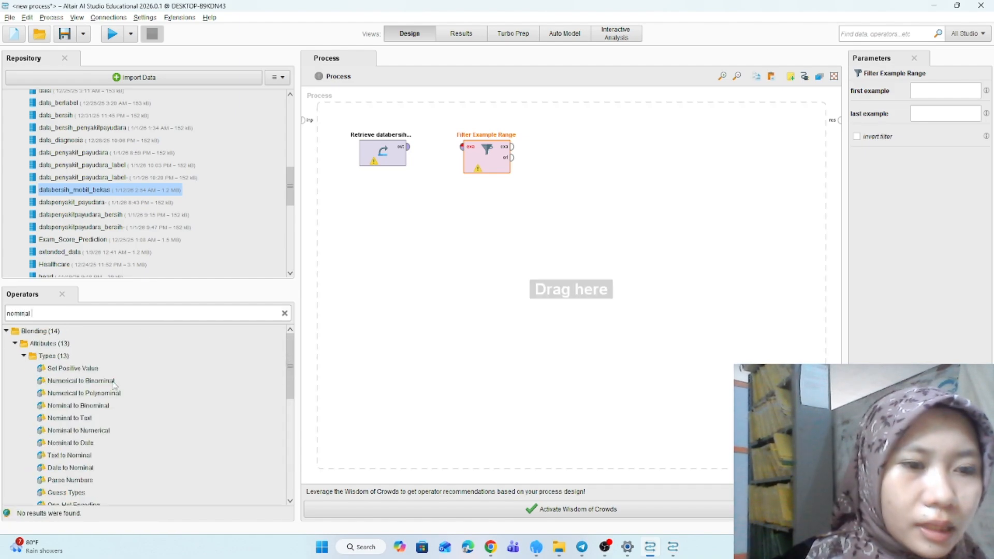
pyautogui.scroll(-1, 112, 381)
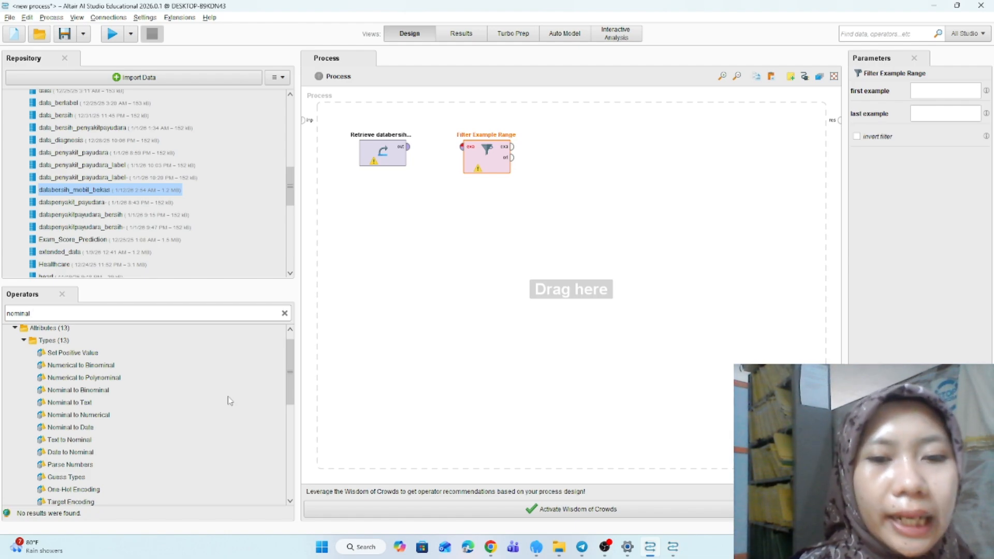
pyautogui.click(79, 415)
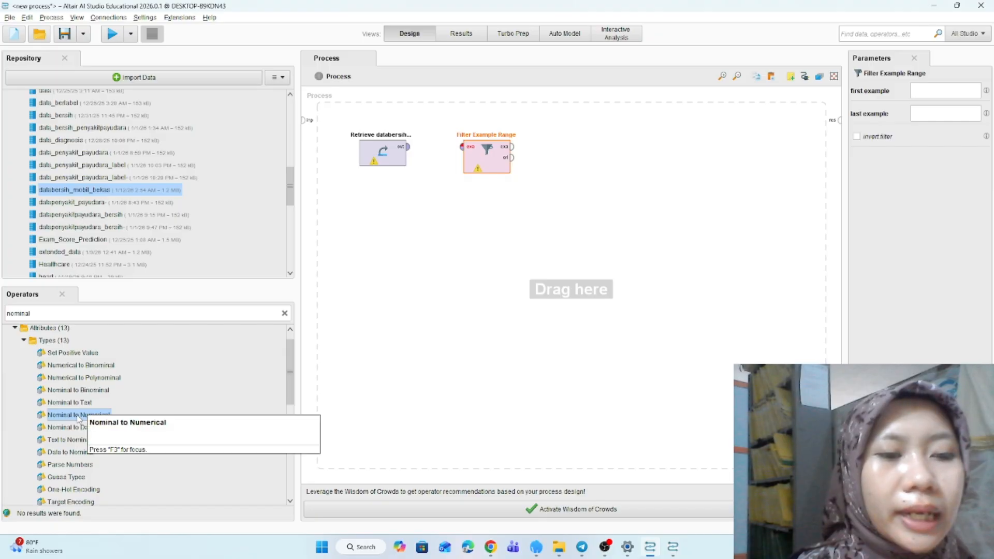
pyautogui.moveTo(72, 418); pyautogui.dragTo(568, 156)
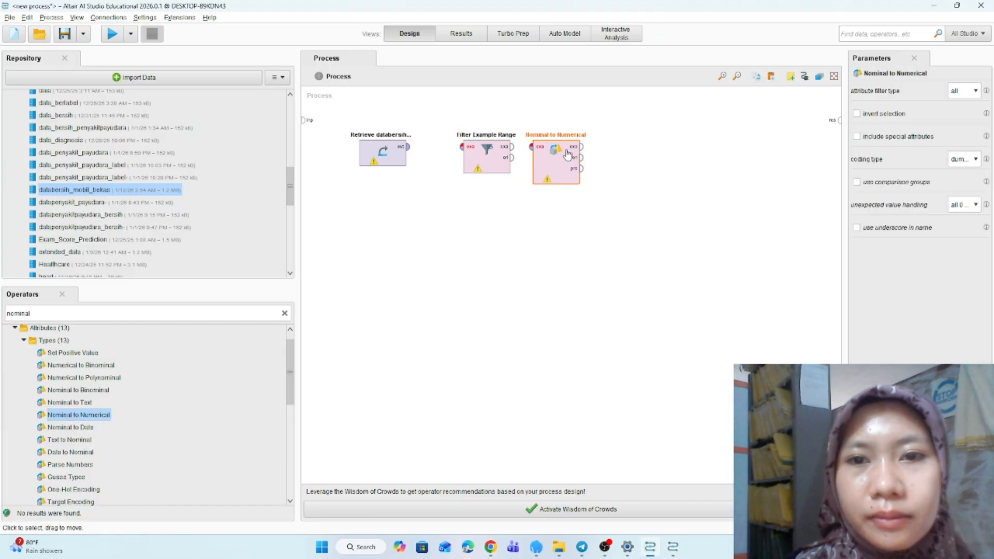
# - Connect the data to Filter Example Range, then to Nominal to Numerical, and on to the process result
pyautogui.click(410, 150)
pyautogui.click(462, 147)
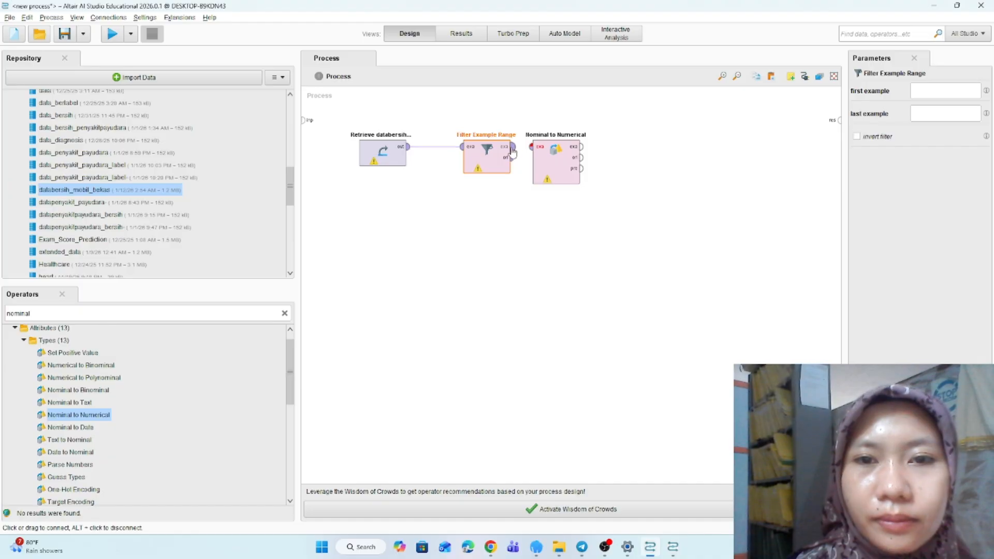
pyautogui.click(538, 151)
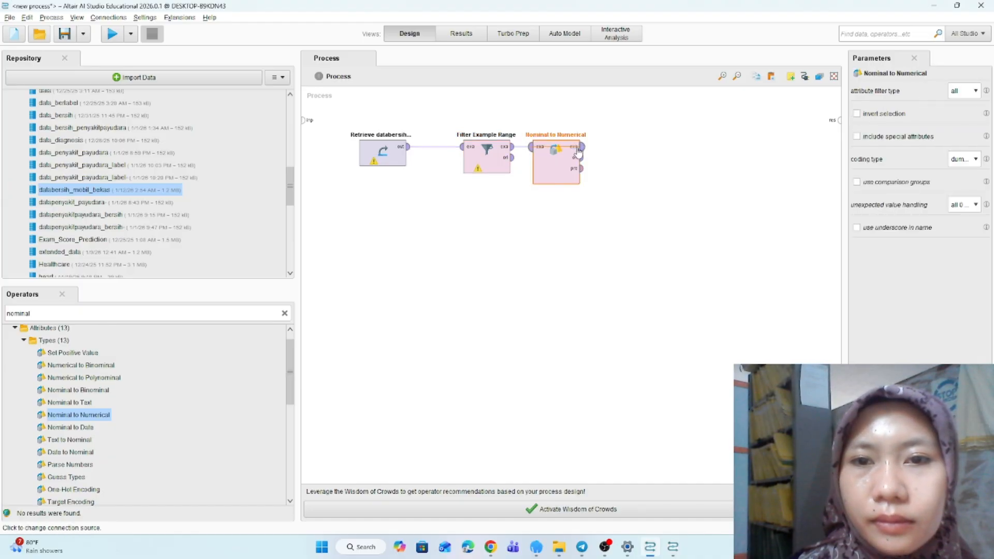
pyautogui.click(532, 151)
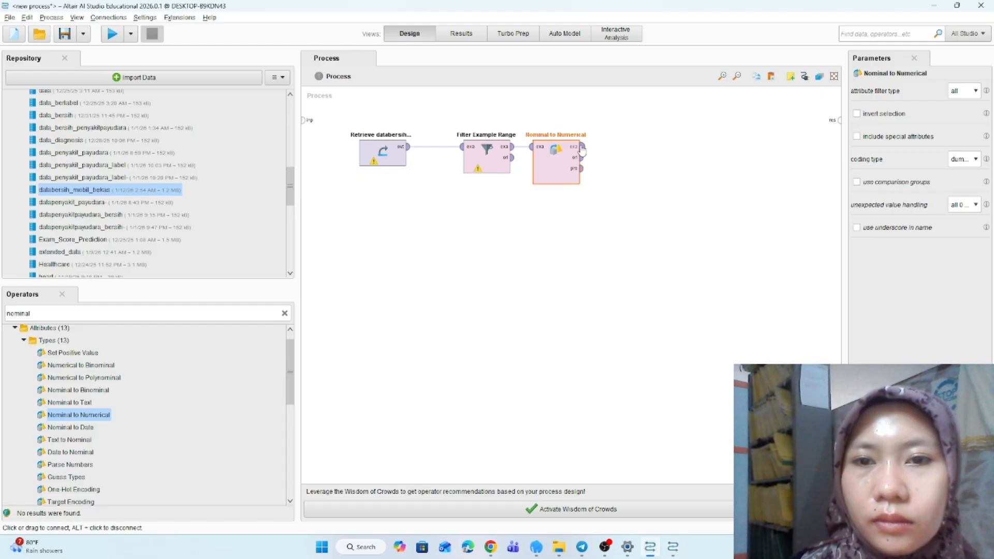
pyautogui.click(582, 150)
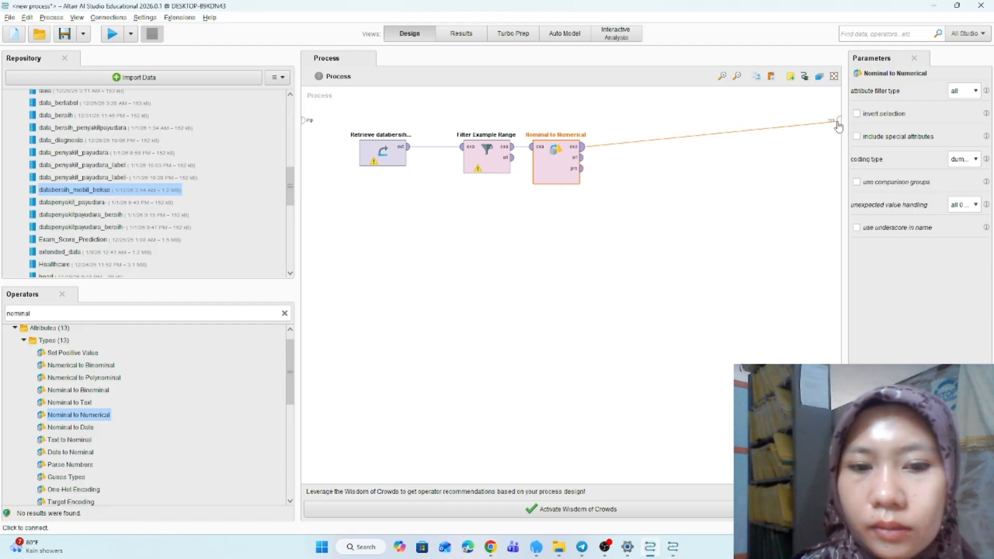
pyautogui.click(838, 123)
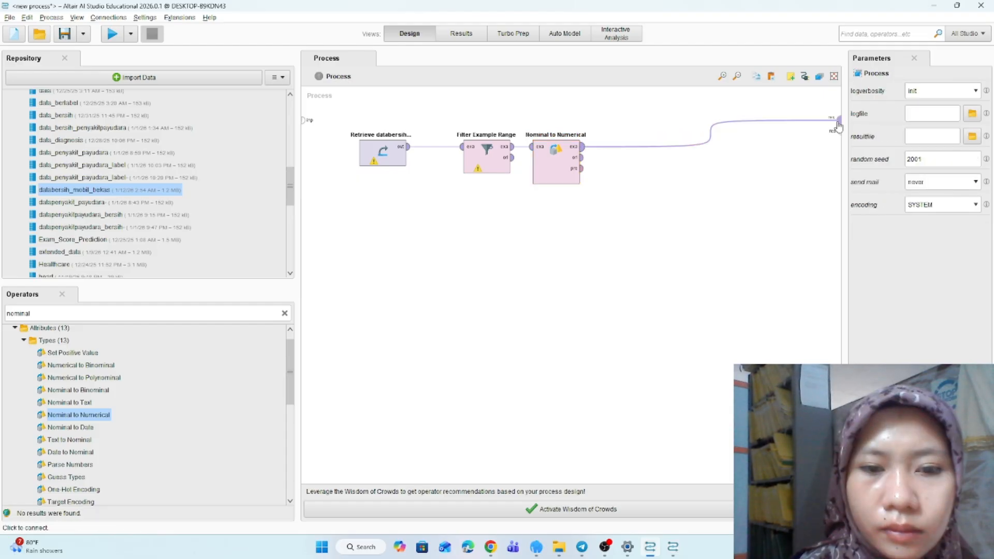
# - Set Nominal to Numerical's attribute filter type to subset
pyautogui.click(560, 159)
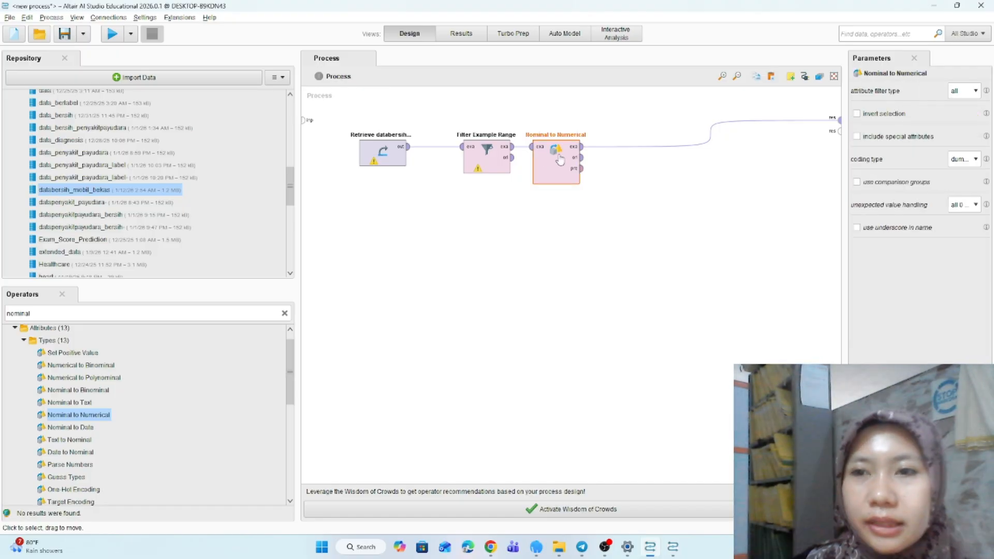
pyautogui.click(967, 98)
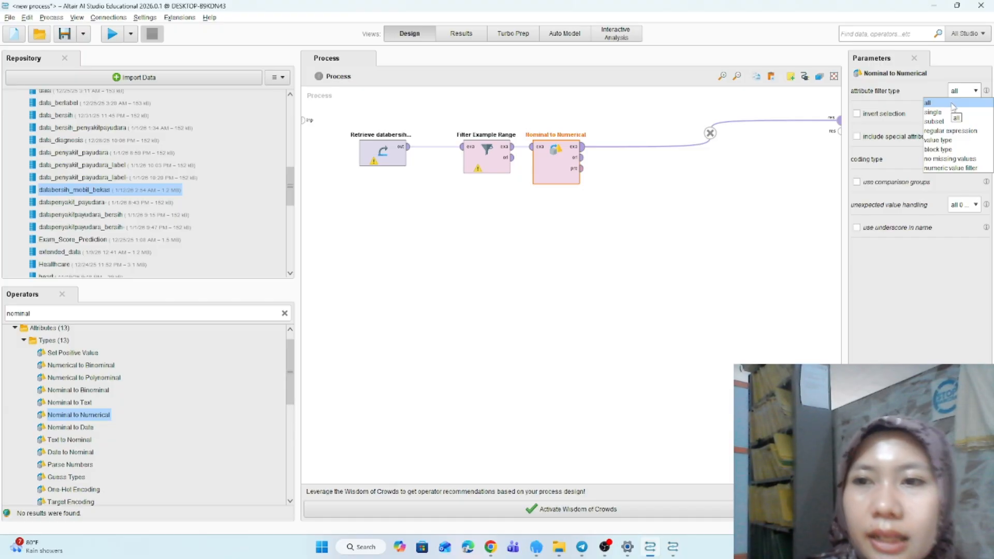
pyautogui.click(953, 106)
pyautogui.click(975, 95)
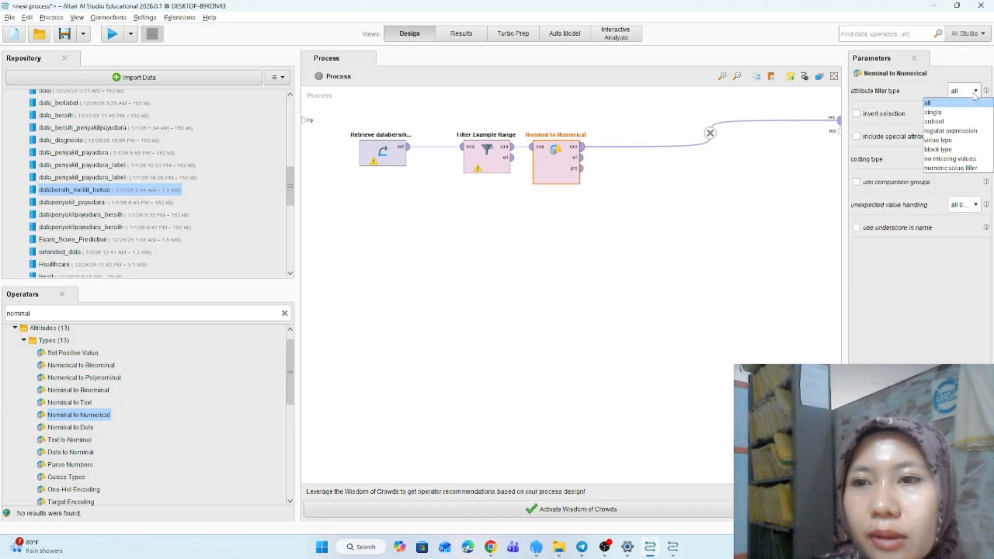
pyautogui.click(953, 112)
pyautogui.click(961, 93)
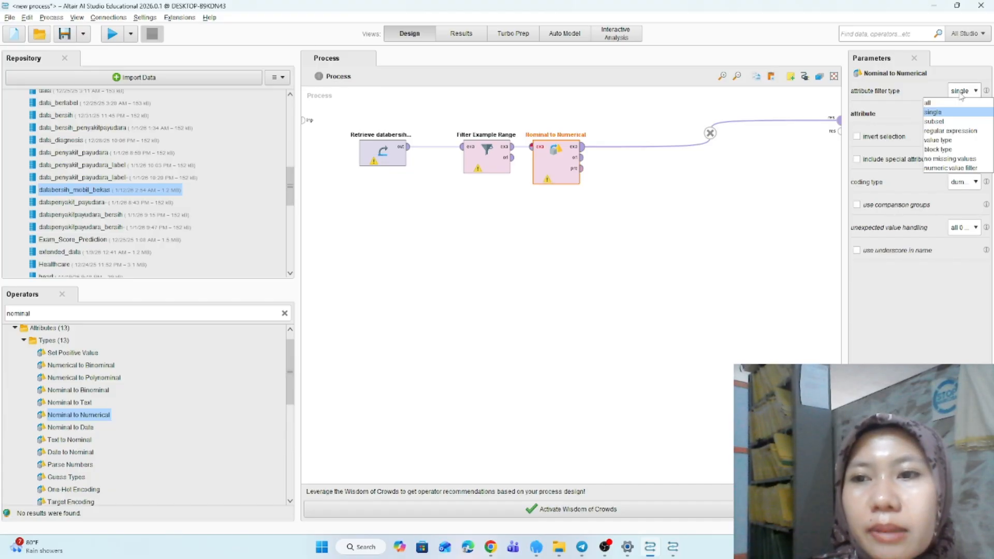
pyautogui.click(946, 124)
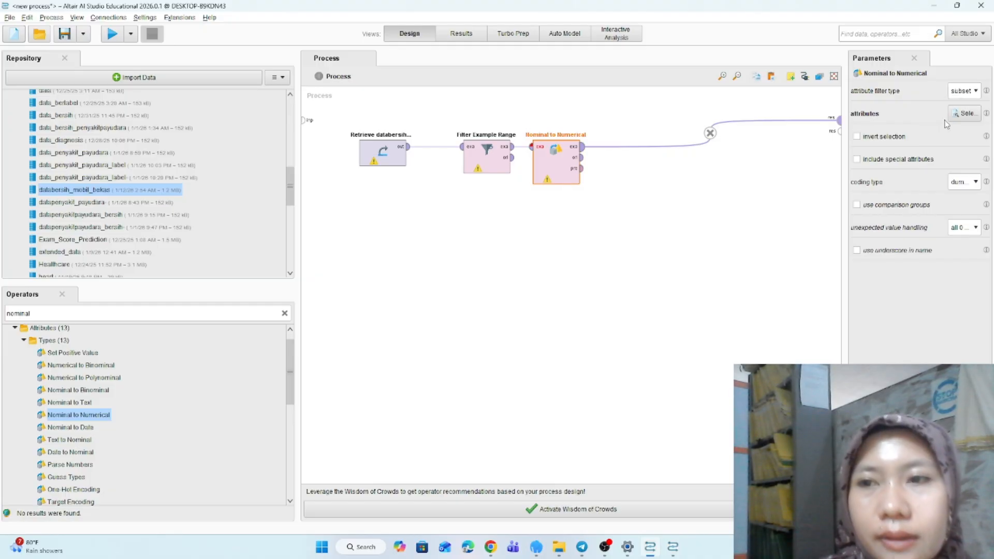
# - Configure Nominal to Numerical to convert the single attribute brand with the unique integers coding type
pyautogui.click(965, 92)
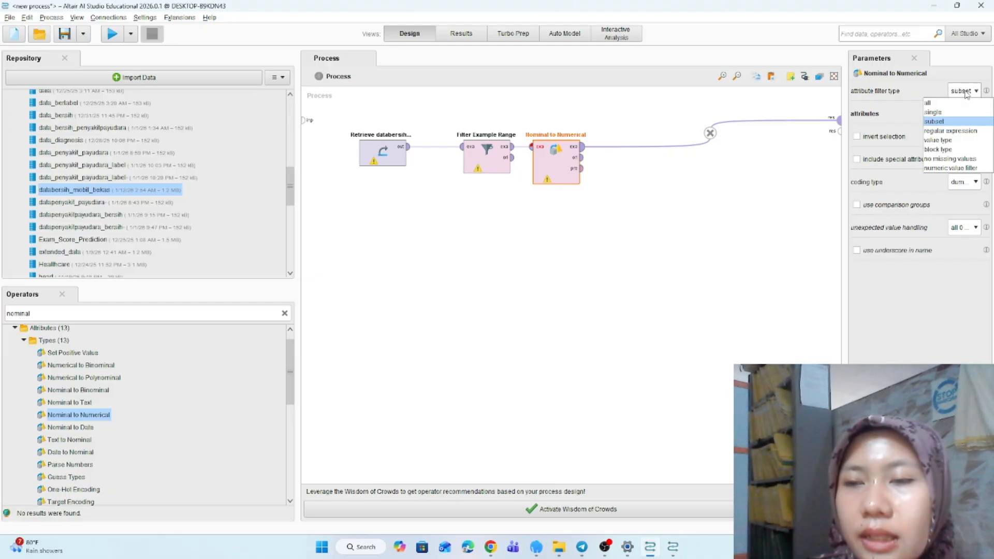
pyautogui.click(945, 112)
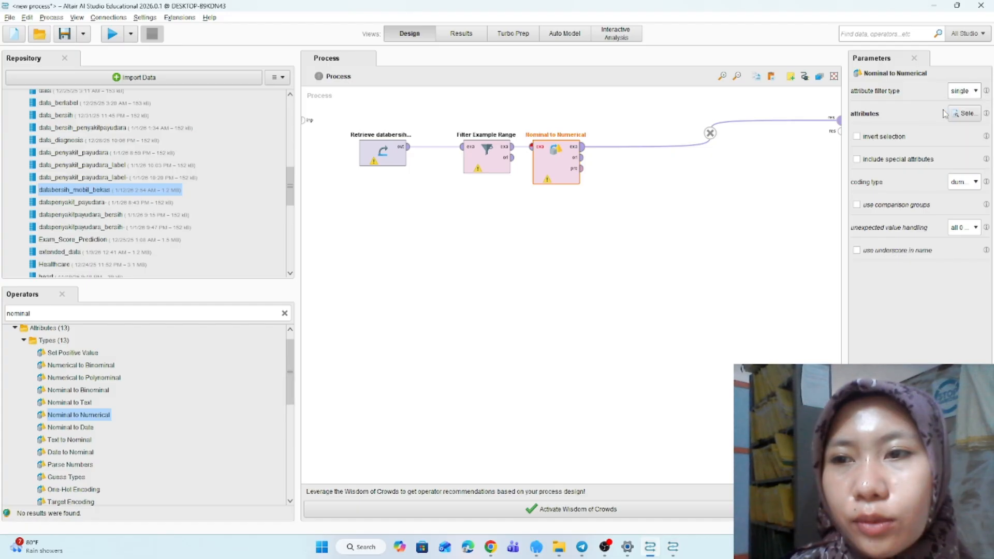
pyautogui.click(976, 115)
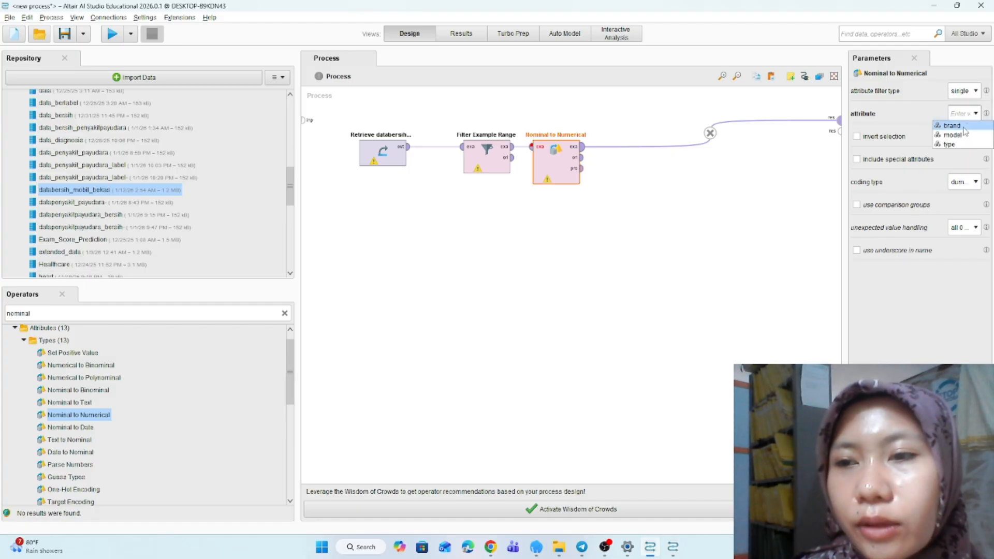
pyautogui.click(962, 125)
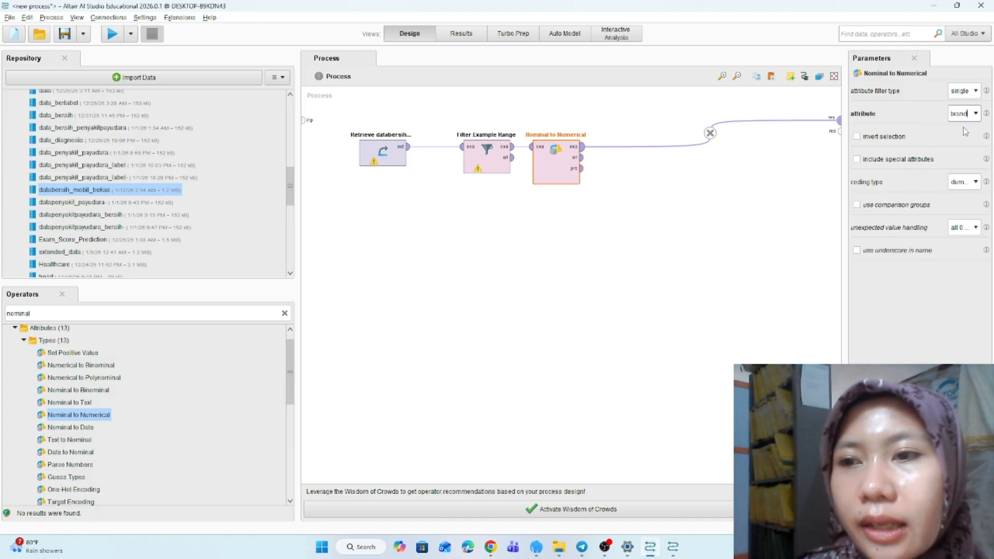
pyautogui.click(971, 183)
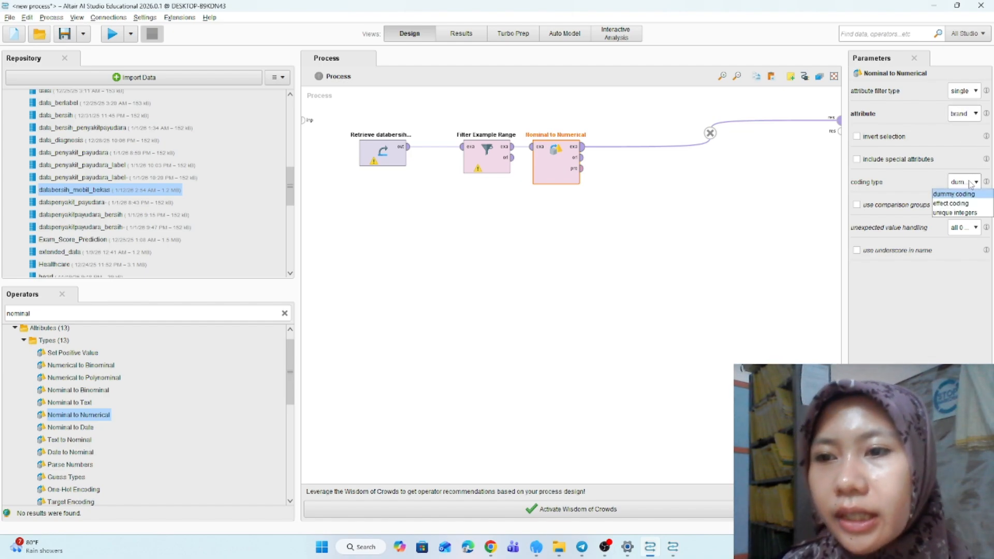
pyautogui.click(956, 213)
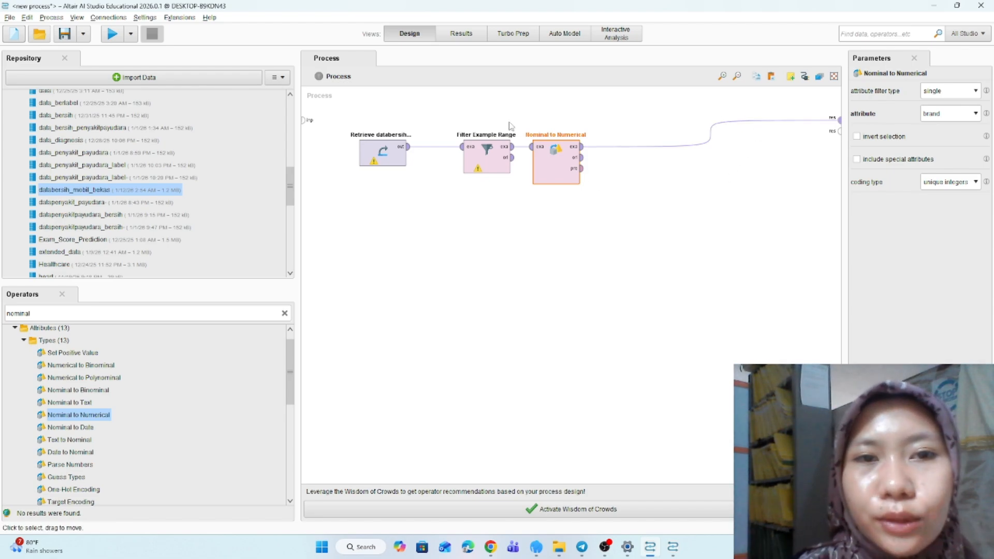
# - Set Filter Example Range to keep examples 10 through 20
pyautogui.click(484, 158)
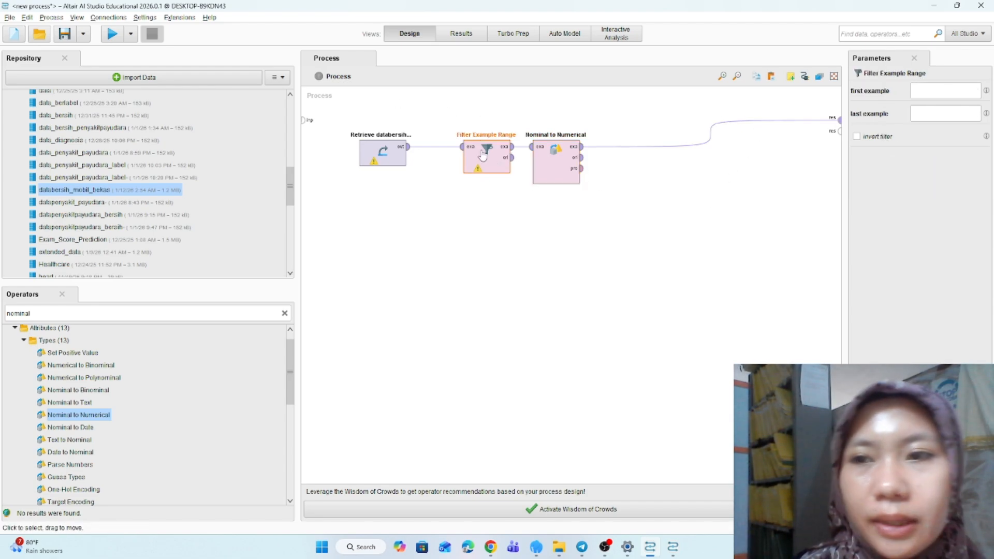
pyautogui.click(925, 88)
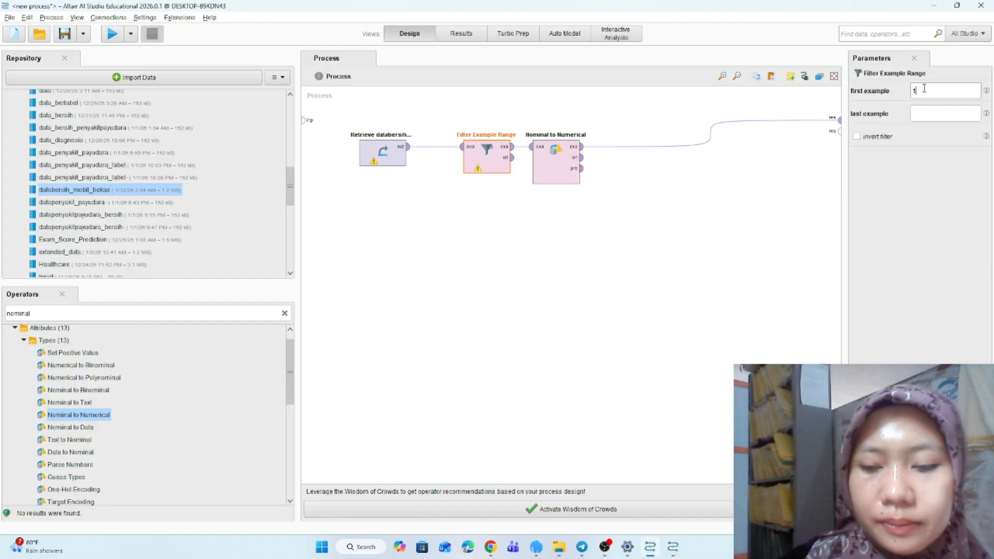
pyautogui.write('10')
pyautogui.click(923, 111)
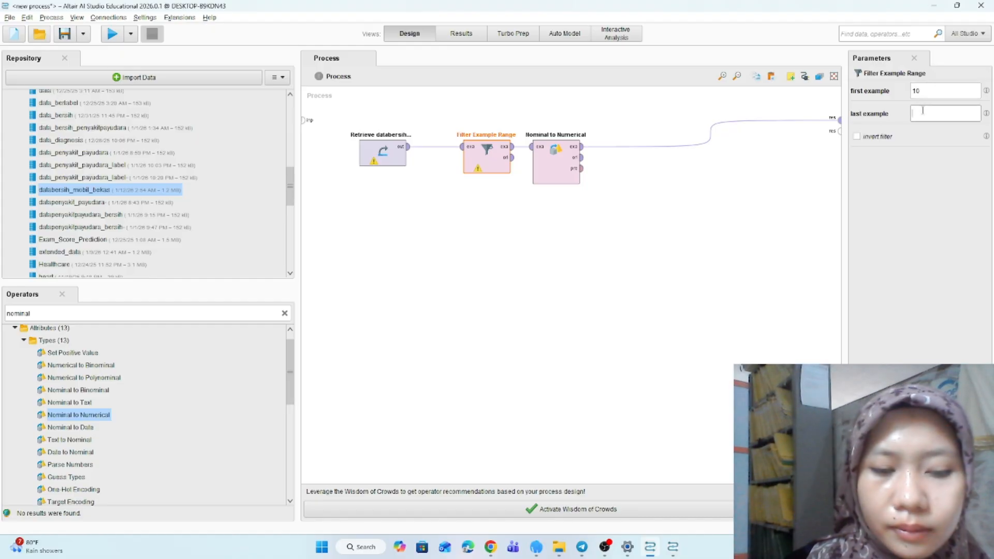
pyautogui.write('20')
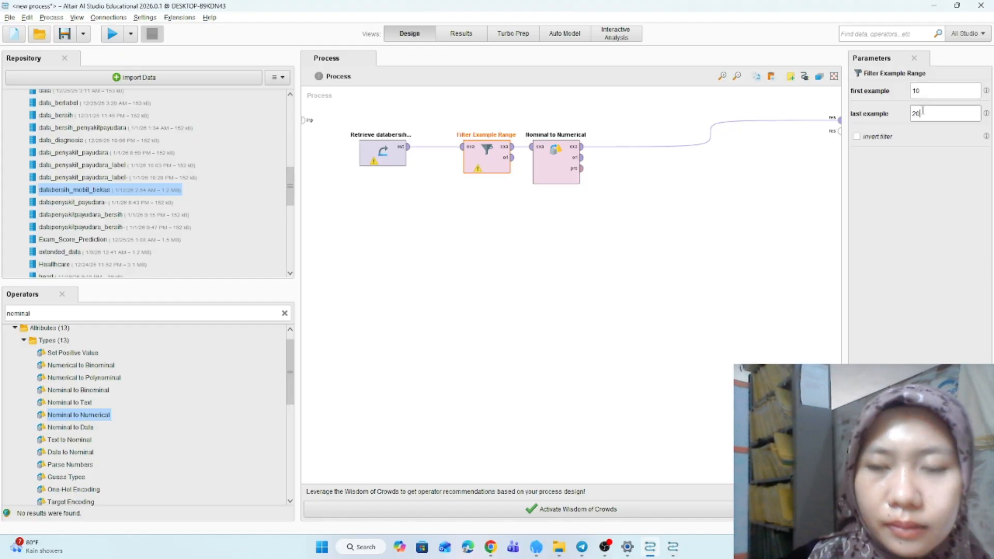
# - Run the process and inspect the converted example set in the results
pyautogui.click(112, 34)
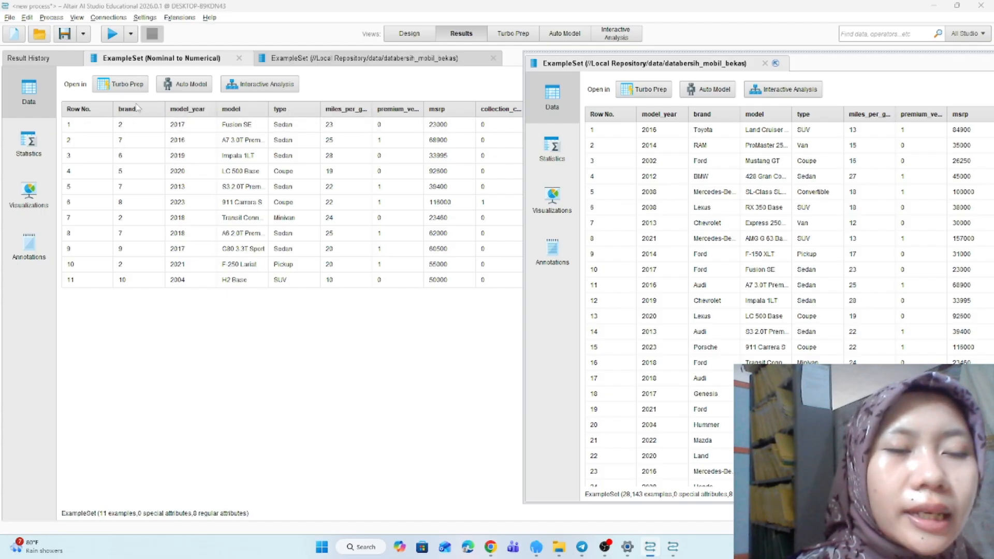
pyautogui.moveTo(144, 107)
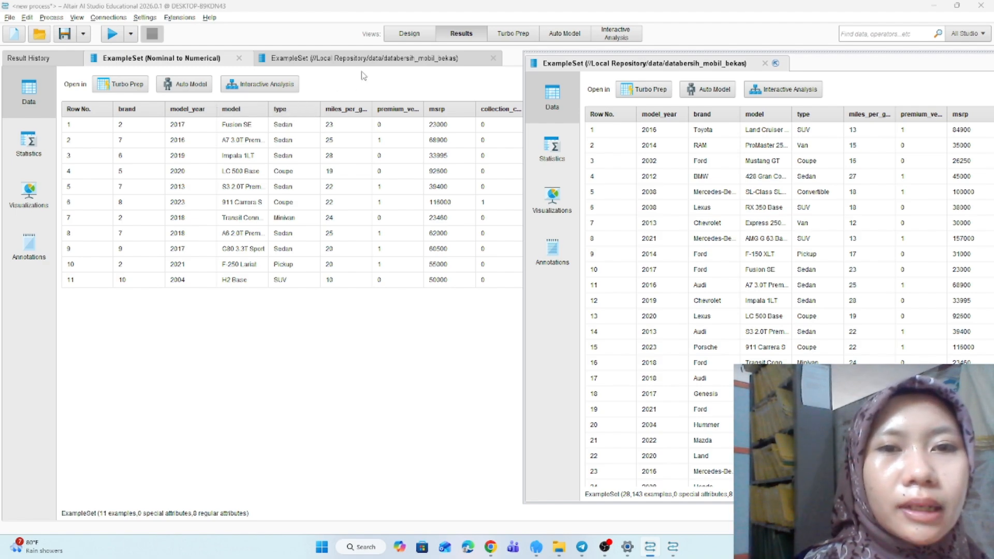
pyautogui.click(417, 35)
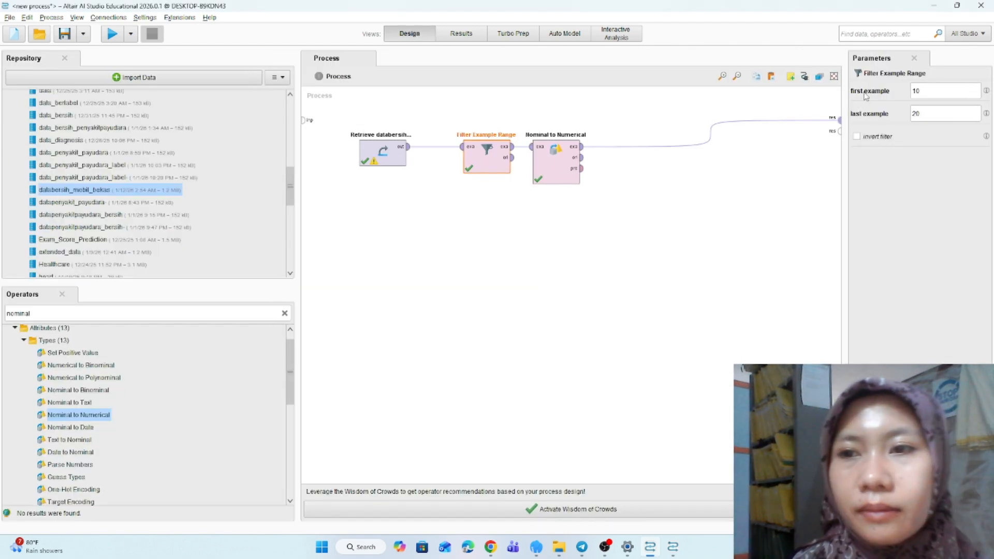
# - Change Nominal to Numerical to a subset filter converting the attributes brand, model and type
pyautogui.click(554, 166)
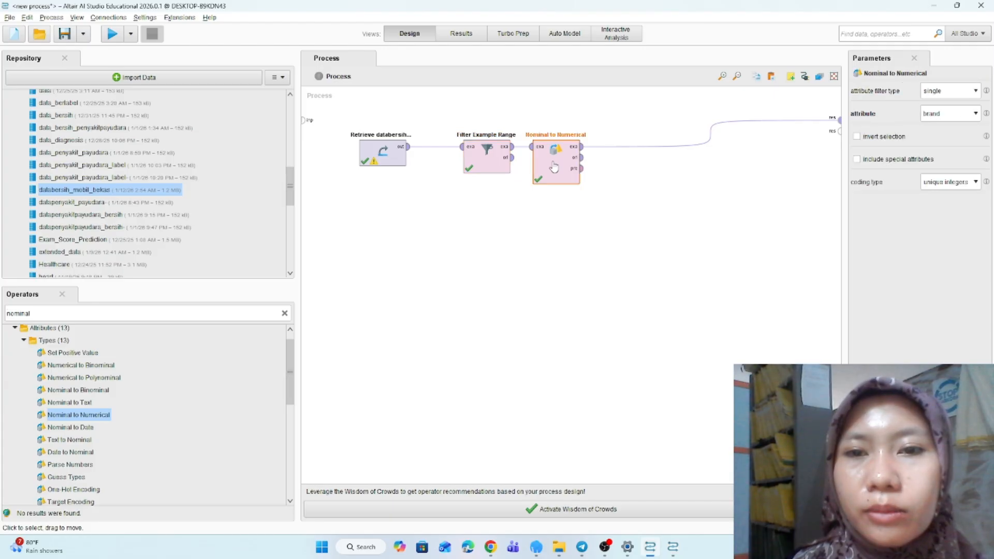
pyautogui.click(971, 93)
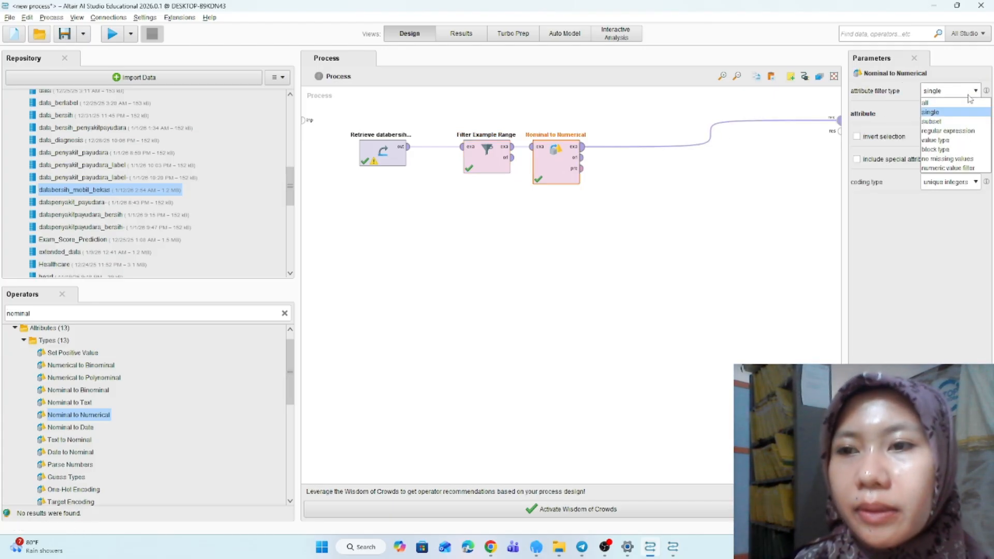
pyautogui.click(956, 121)
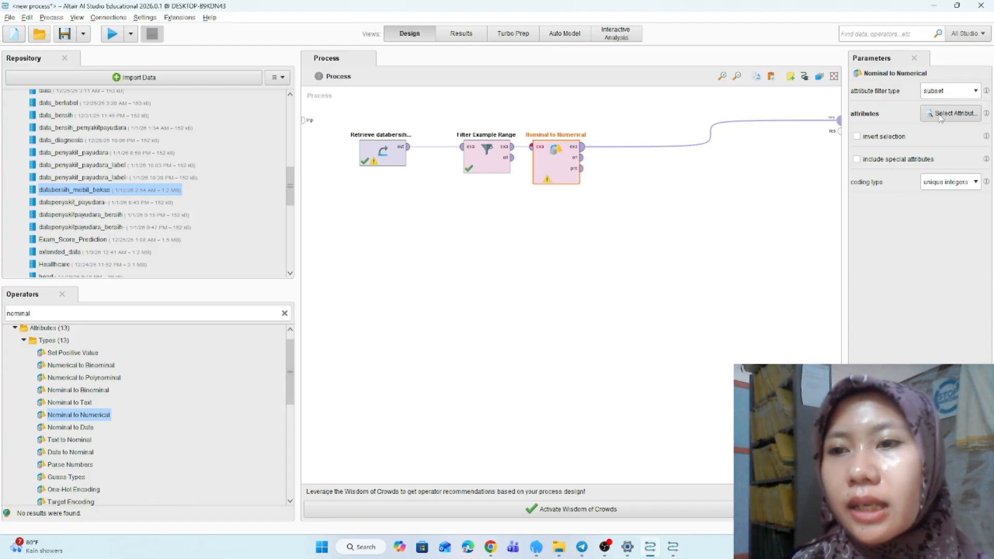
pyautogui.click(939, 118)
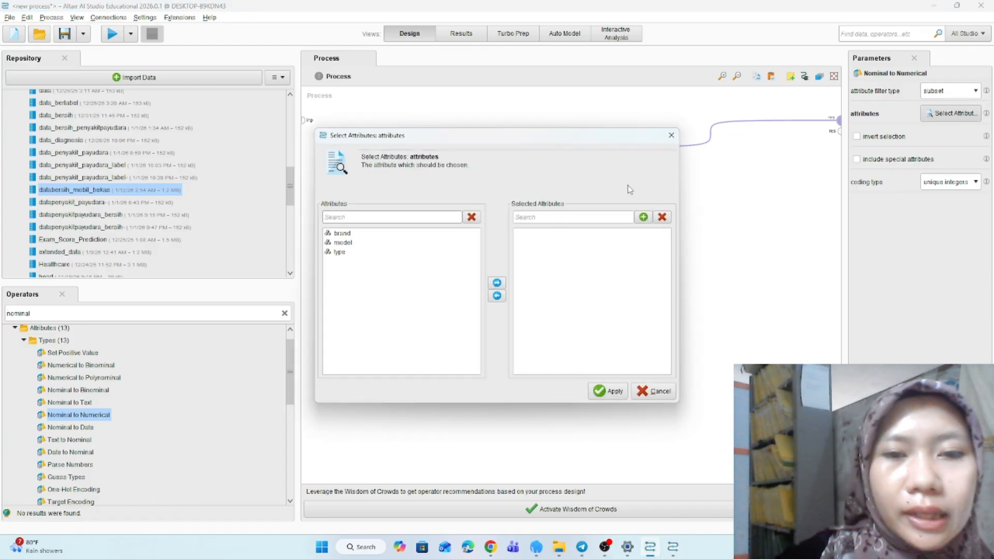
pyautogui.click(341, 236)
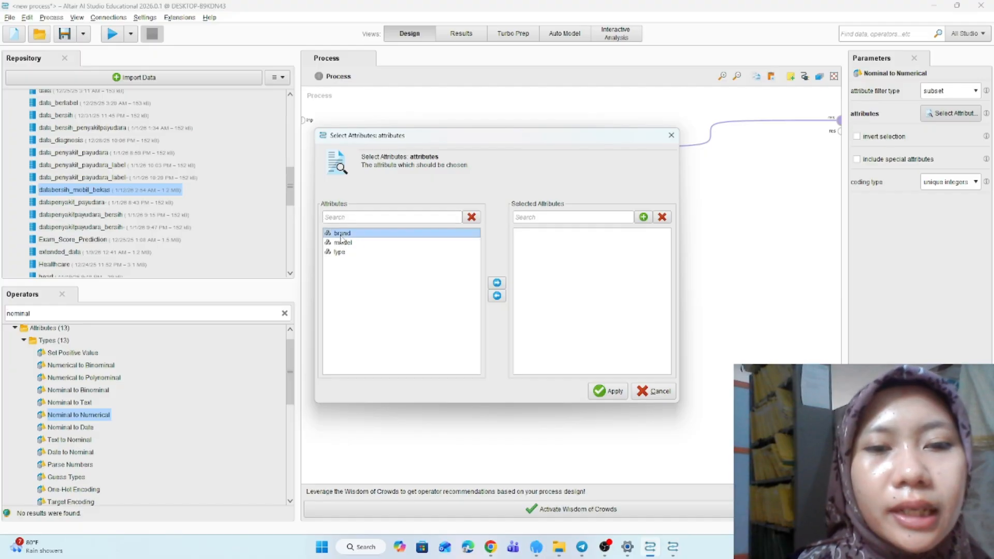
pyautogui.click(497, 282)
pyautogui.click(342, 234)
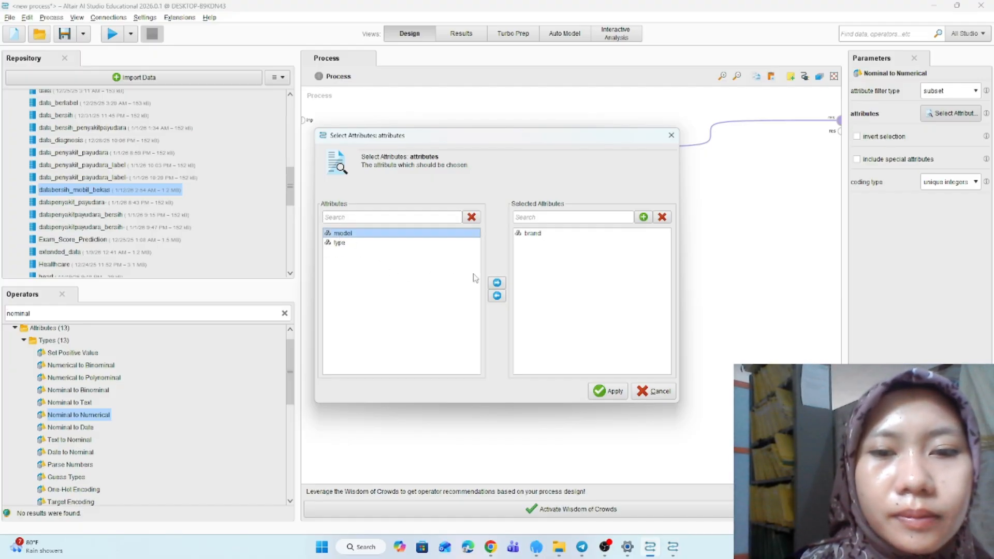
pyautogui.click(497, 282)
pyautogui.click(346, 234)
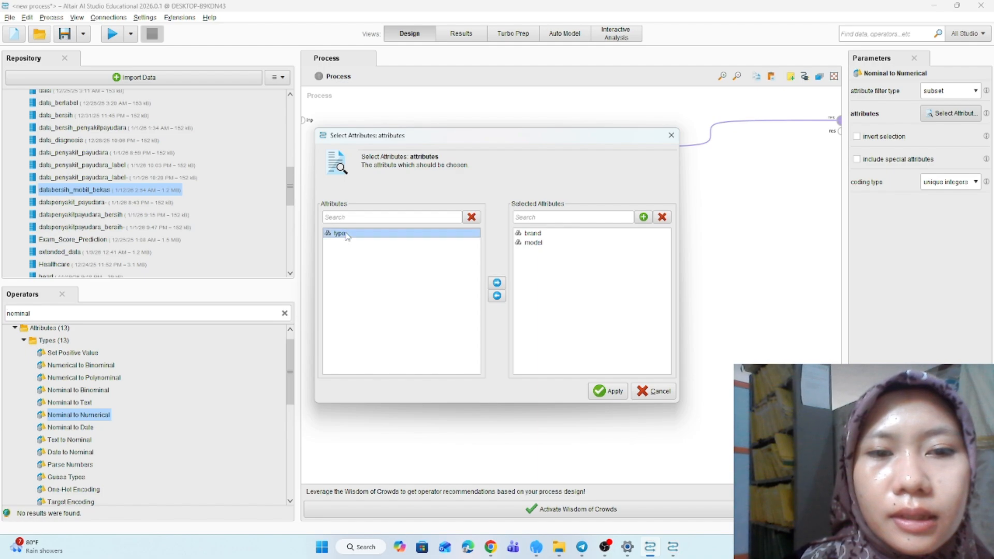
pyautogui.click(497, 282)
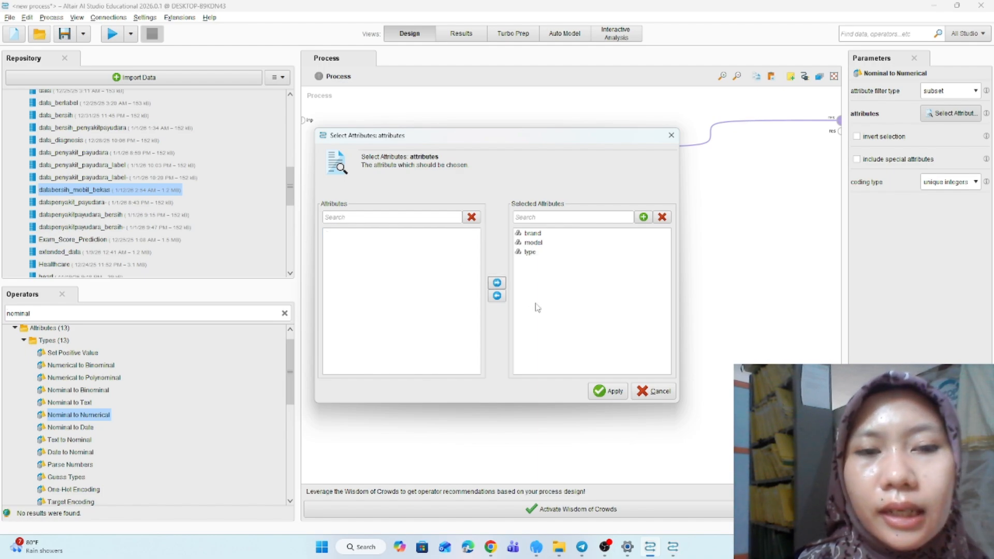
pyautogui.click(606, 391)
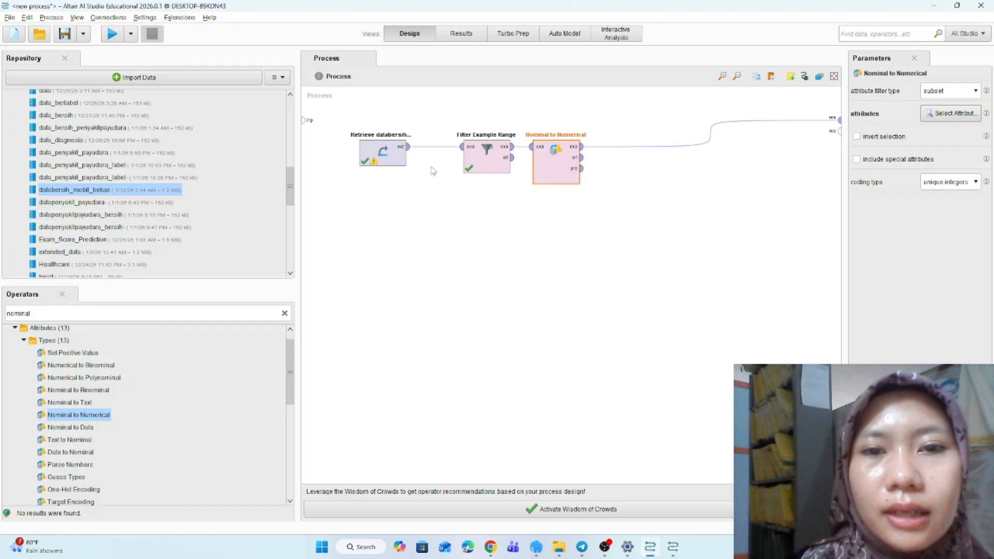
# - Run the process and compare the converted result with the original used-car data
pyautogui.click(112, 34)
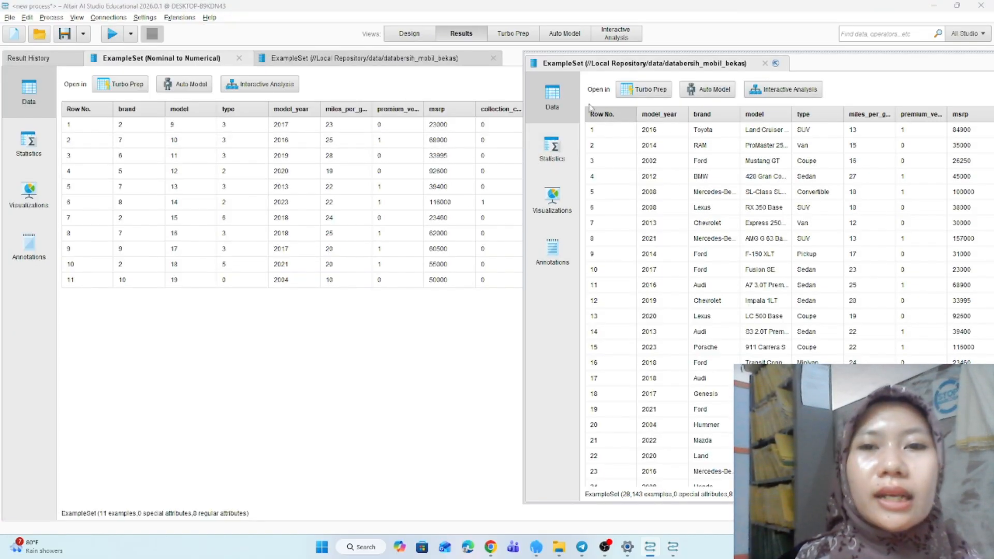
pyautogui.moveTo(603, 51); pyautogui.dragTo(678, 59)
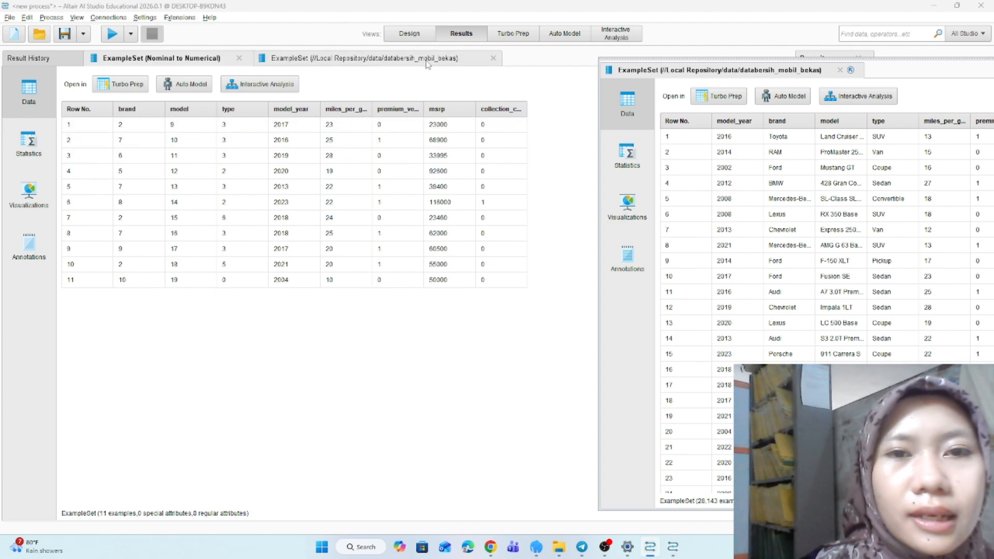
pyautogui.click(412, 37)
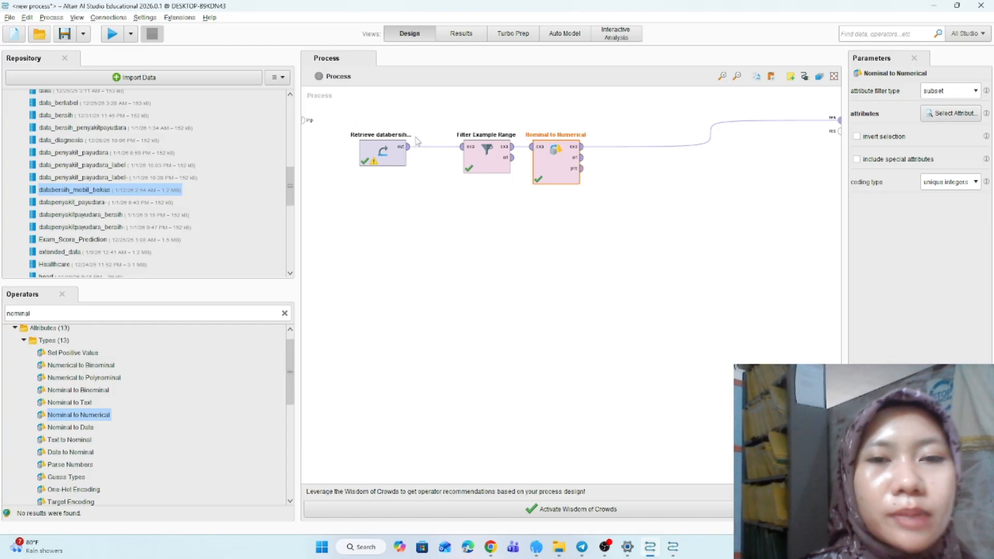
# - Start a new blank process without saving the current one
pyautogui.click(10, 17)
pyautogui.moveTo(27, 17)
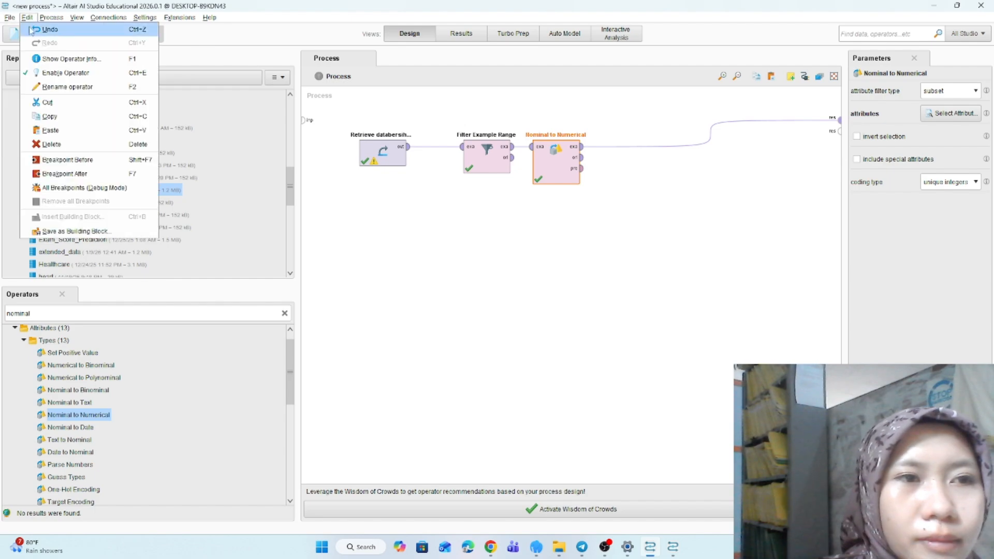
pyautogui.click(31, 30)
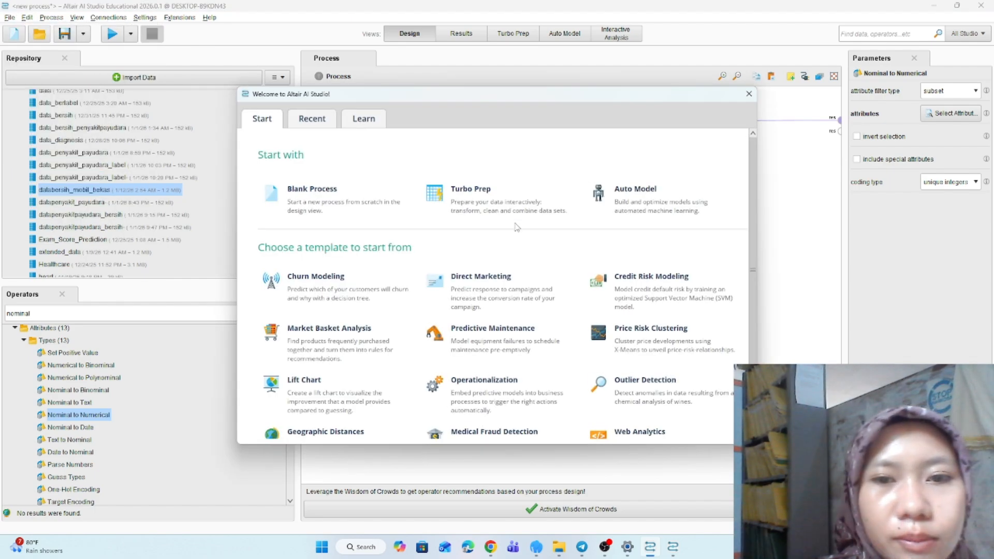
pyautogui.click(380, 201)
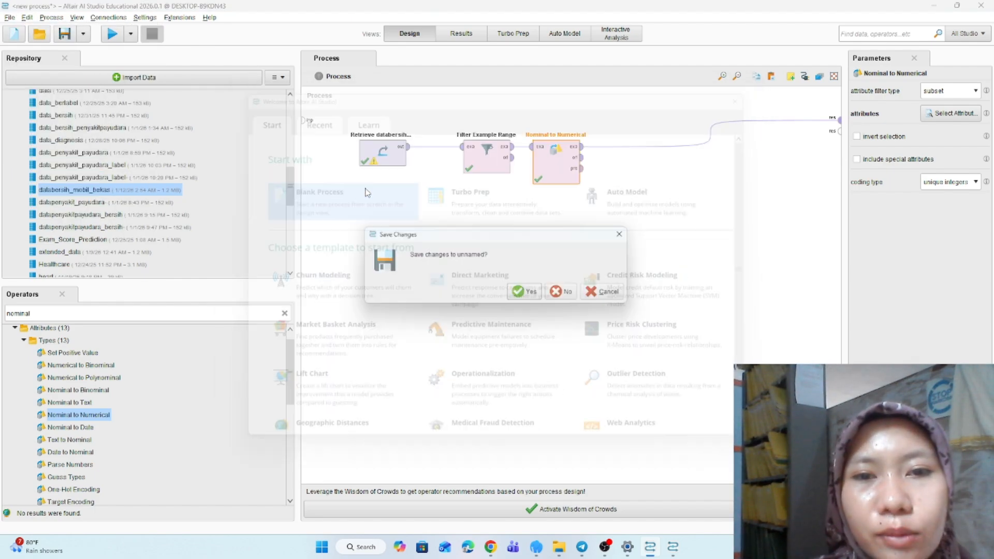
pyautogui.click(572, 293)
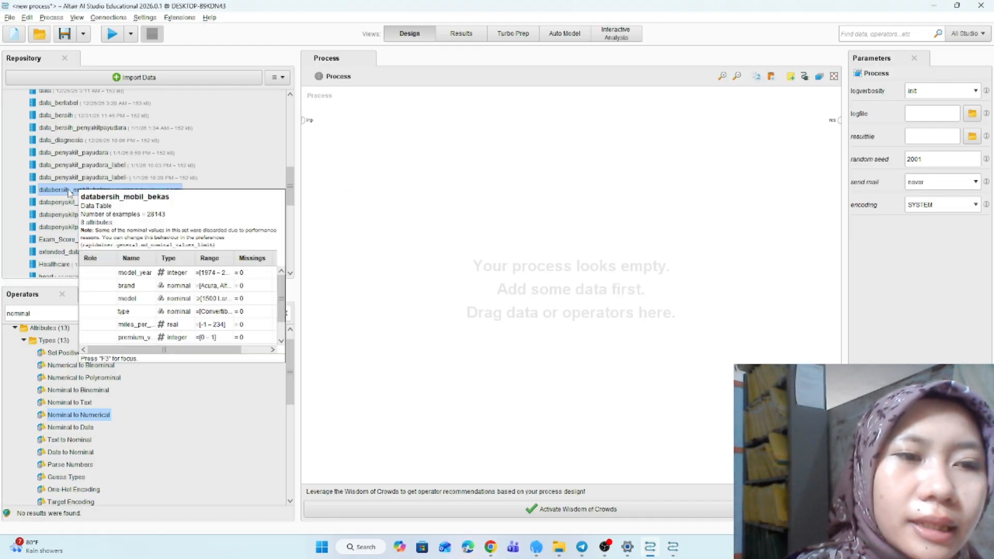
# - Place the databersih_mobil_bekas data and a Filter Example Range operator in the new process
pyautogui.moveTo(69, 192); pyautogui.dragTo(408, 155)
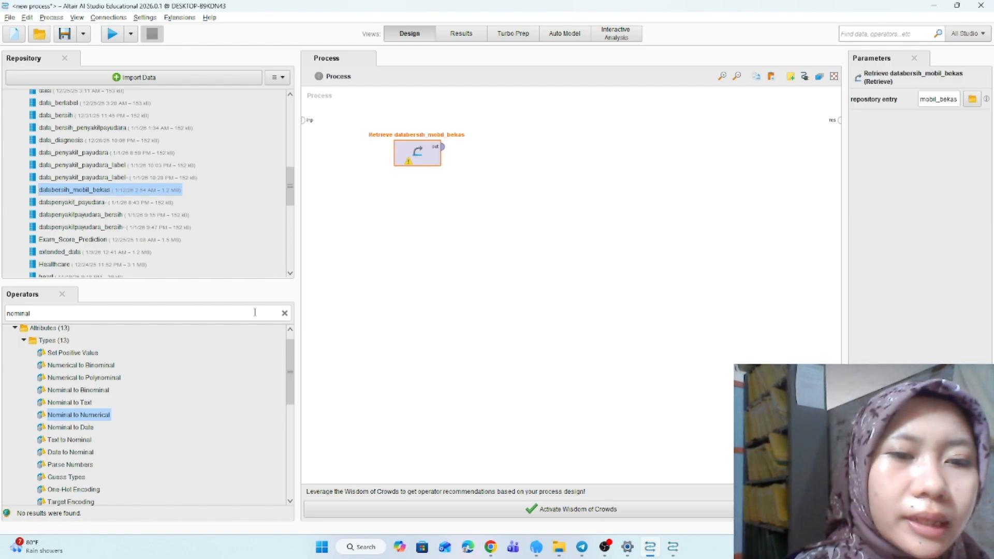
pyautogui.click(284, 314)
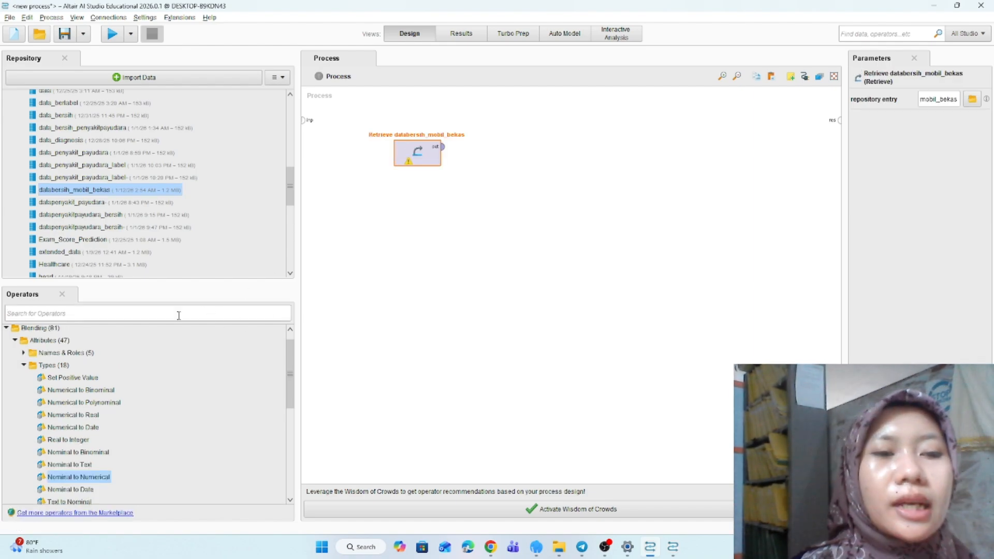
pyautogui.write('f')
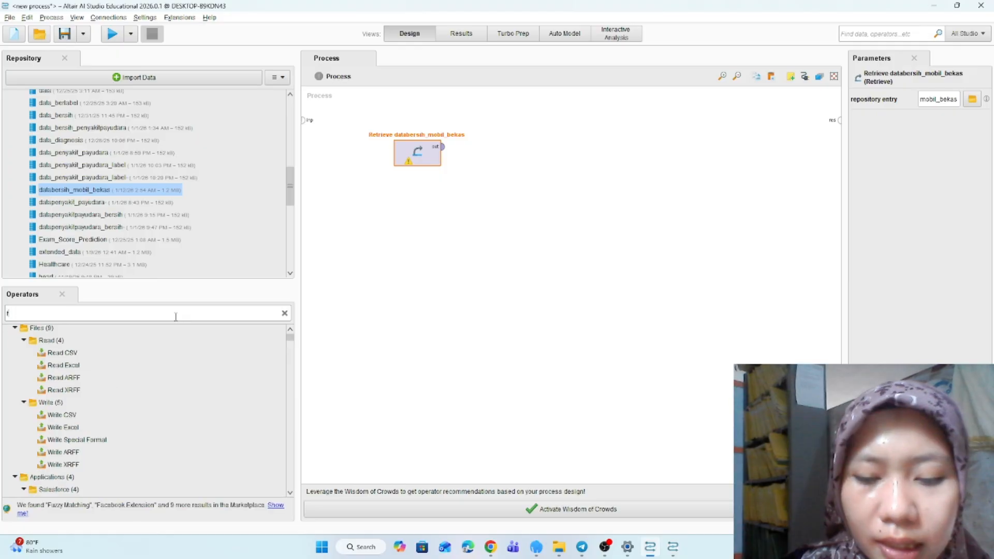
pyautogui.write('ilte')
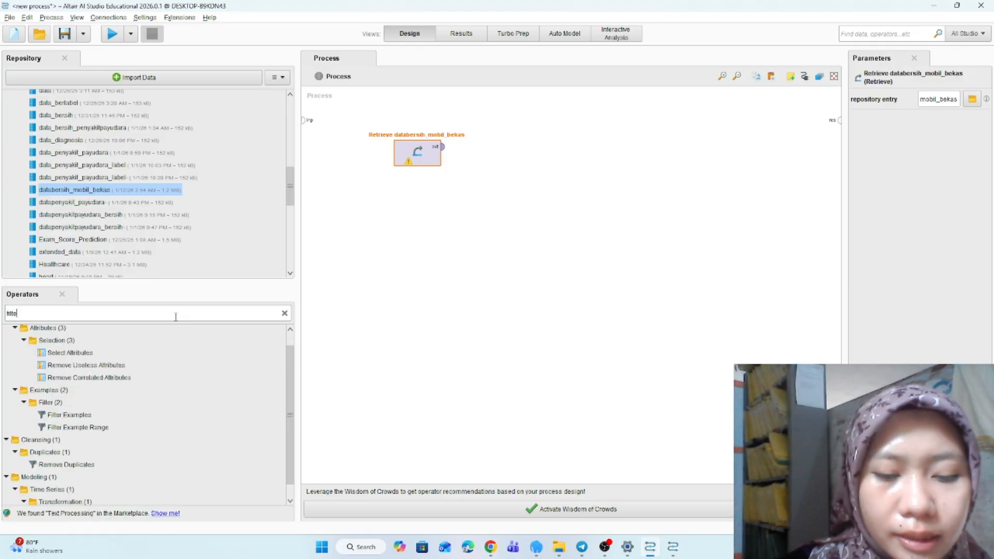
pyautogui.write('r examp')
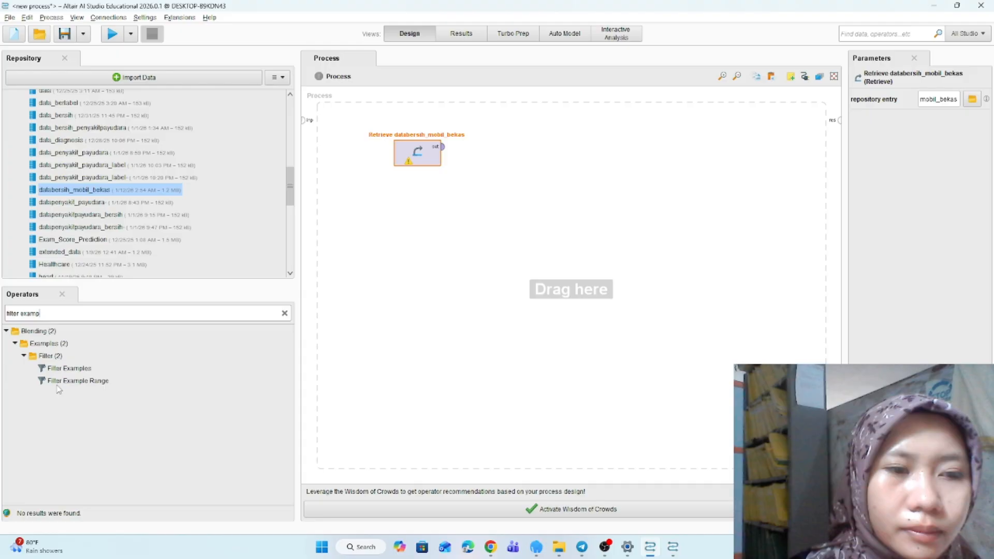
pyautogui.moveTo(77, 381); pyautogui.dragTo(490, 146)
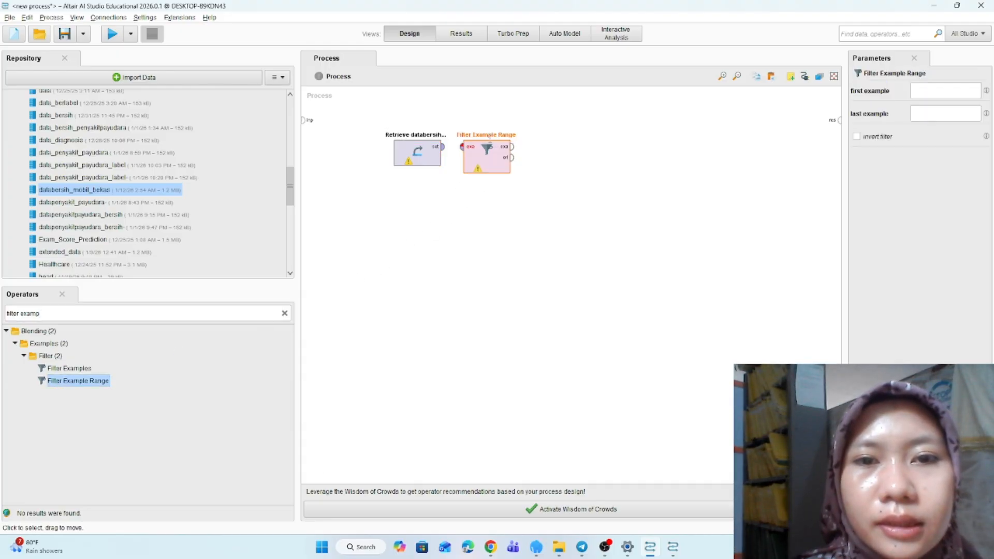
# - Add a Select Attributes operator after Filter Example Range and wire the chain through to the result output
pyautogui.click(284, 314)
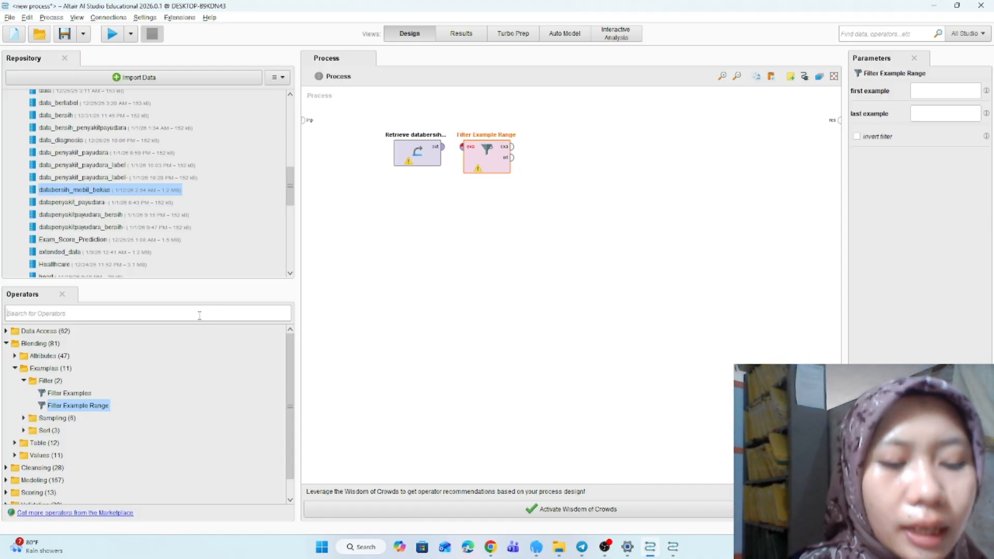
pyautogui.write('select')
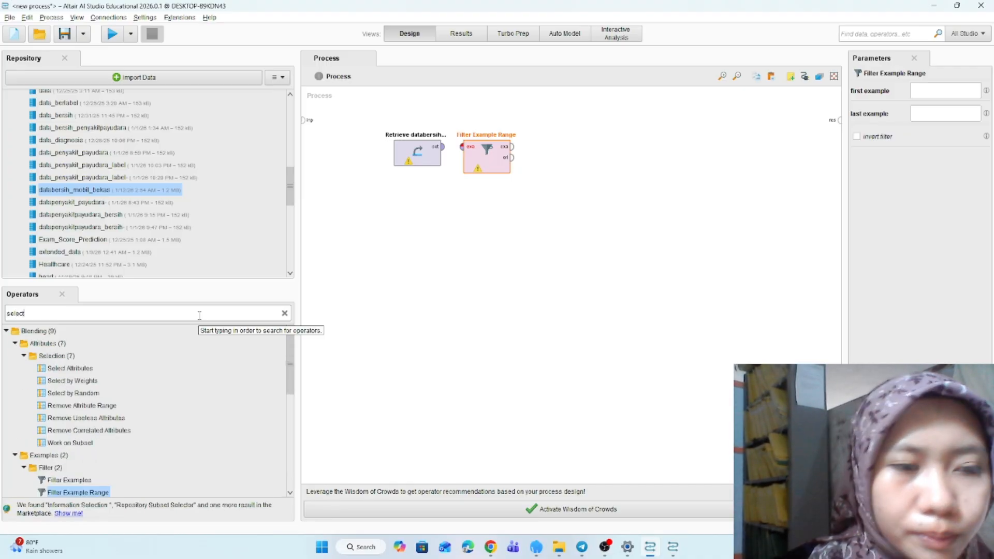
pyautogui.scroll(-1, 110, 374)
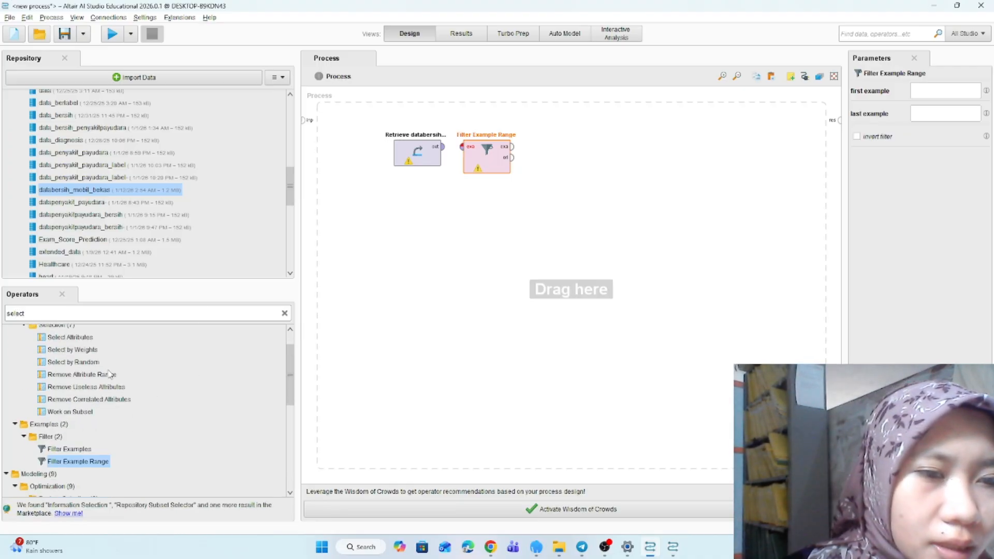
pyautogui.click(67, 339)
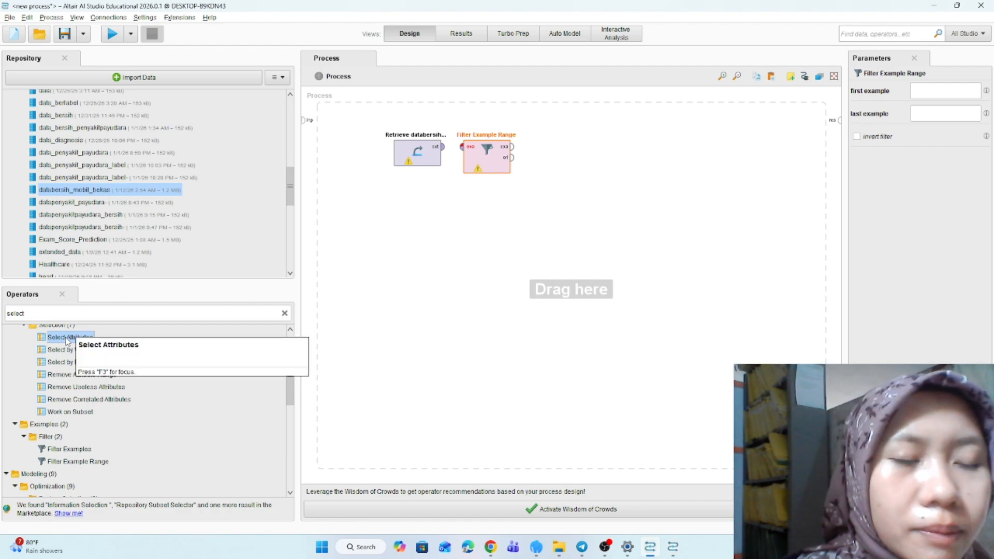
pyautogui.moveTo(68, 340); pyautogui.dragTo(583, 156)
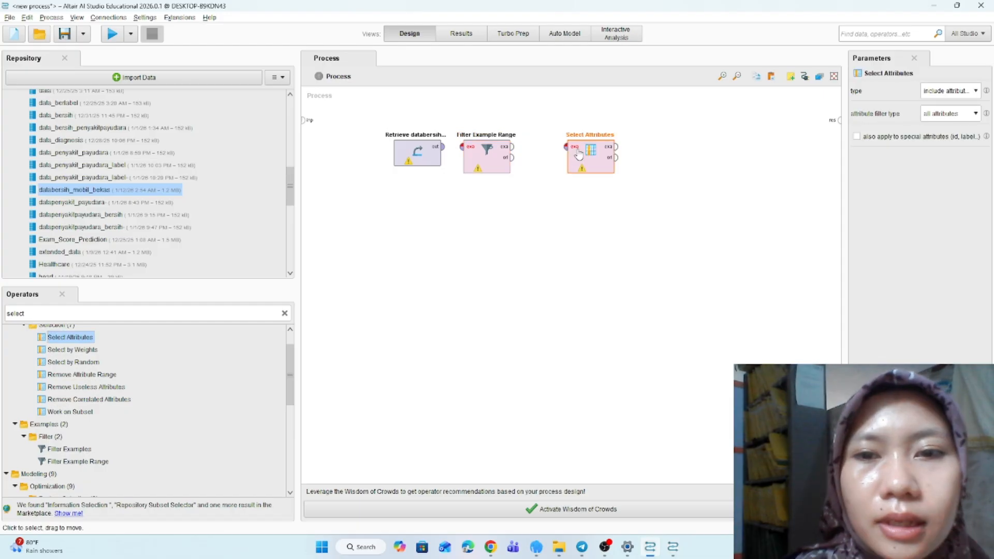
pyautogui.click(443, 152)
pyautogui.moveTo(443, 148)
pyautogui.mouseDown()
pyautogui.moveTo(567, 147)
pyautogui.moveTo(838, 121)
pyautogui.mouseUp()
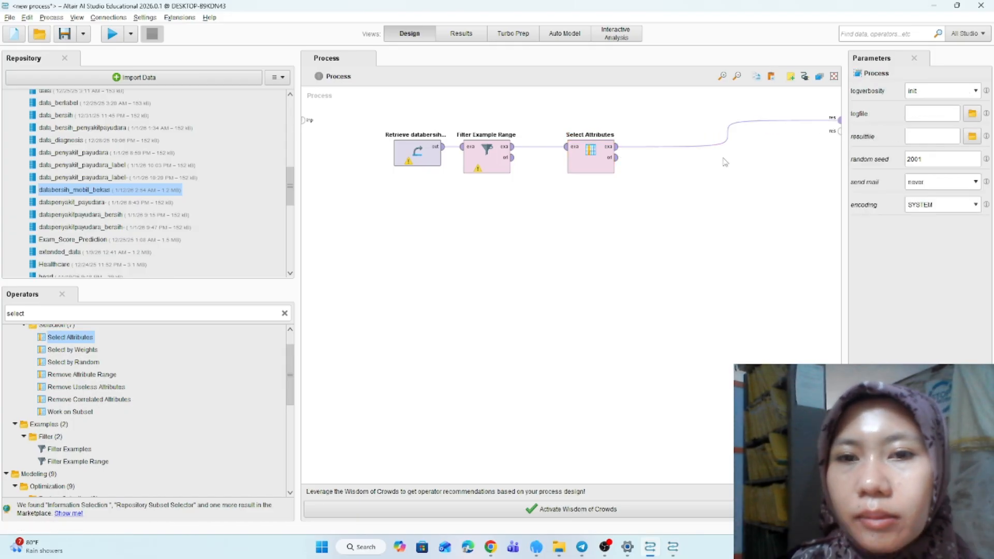
# - Set the Select Attributes operator's attribute filter type to a subset
pyautogui.click(590, 159)
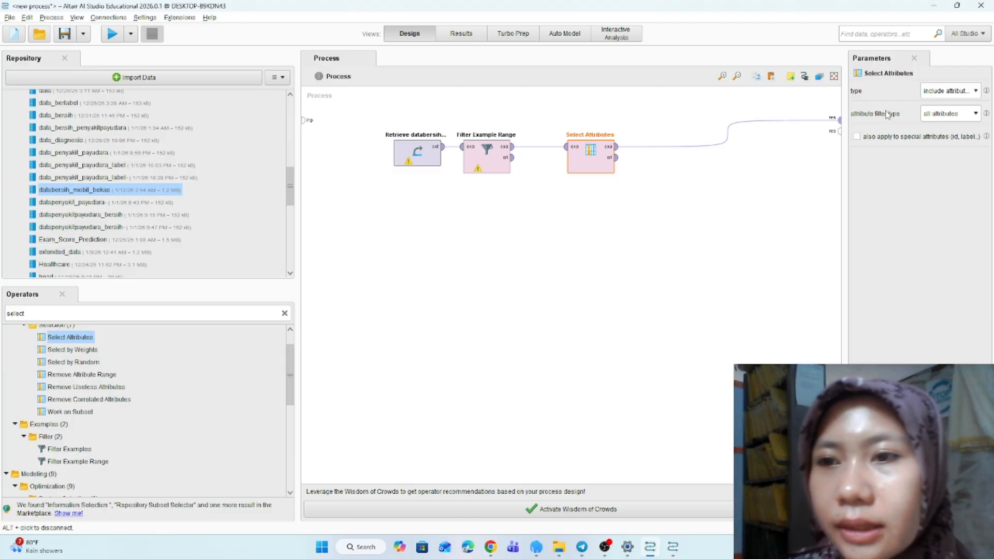
pyautogui.click(960, 115)
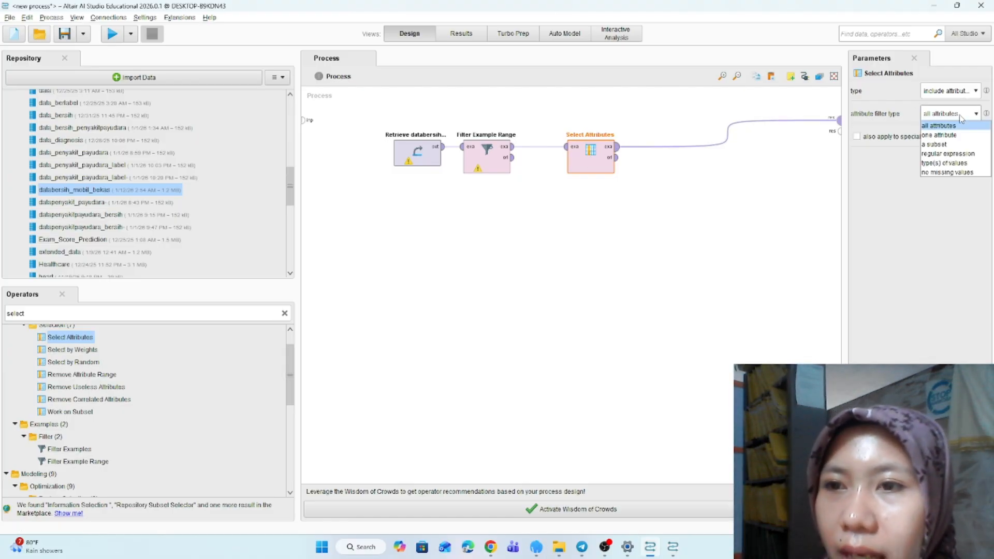
pyautogui.click(941, 135)
pyautogui.click(976, 136)
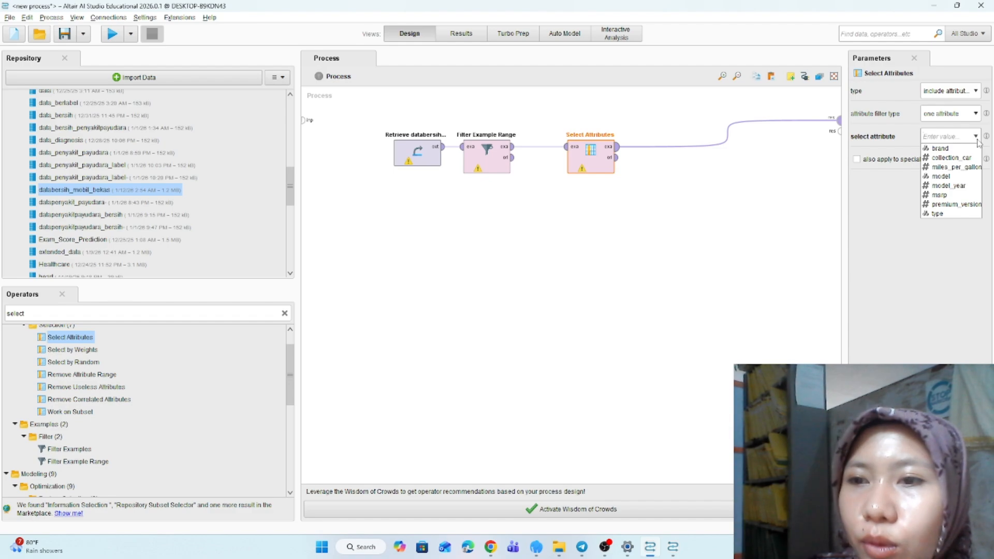
pyautogui.click(977, 115)
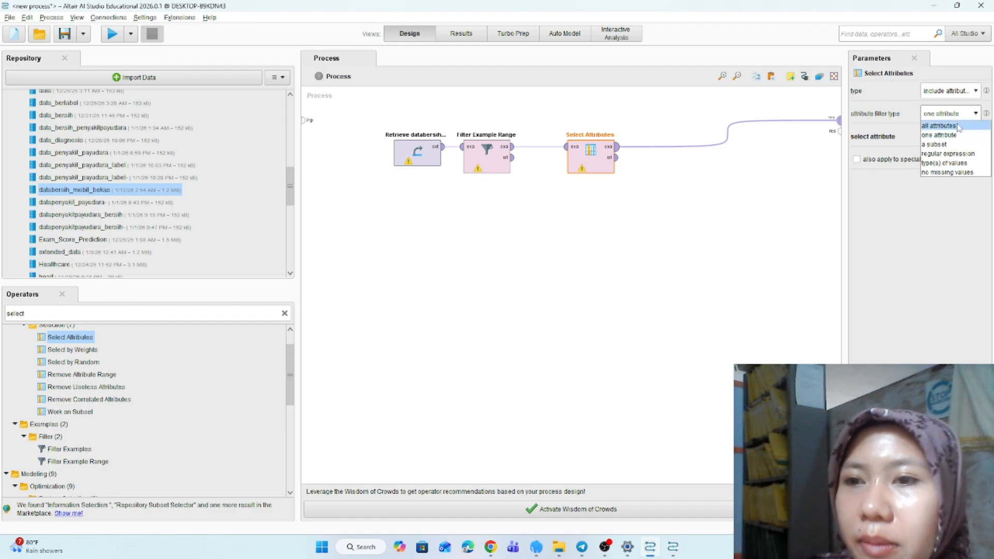
pyautogui.click(956, 126)
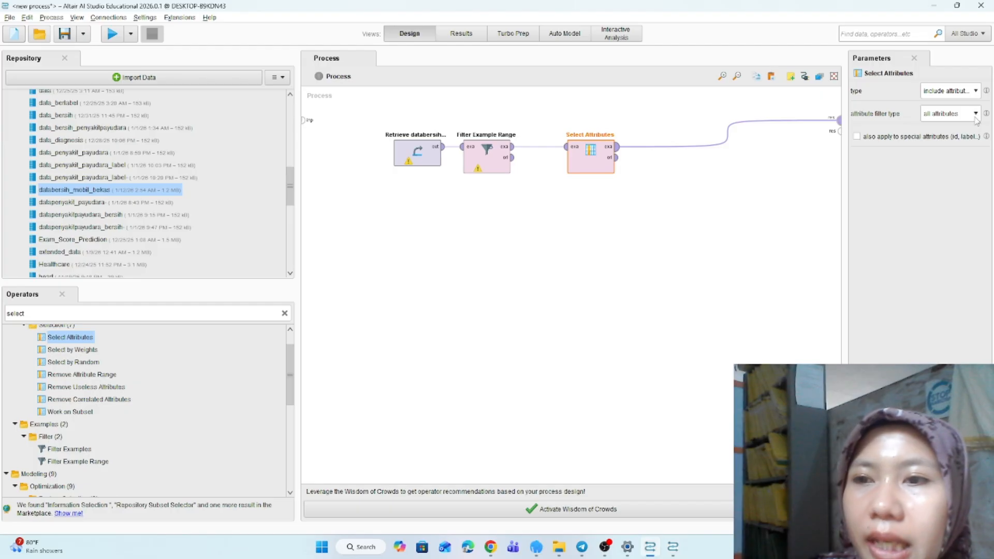
pyautogui.click(976, 115)
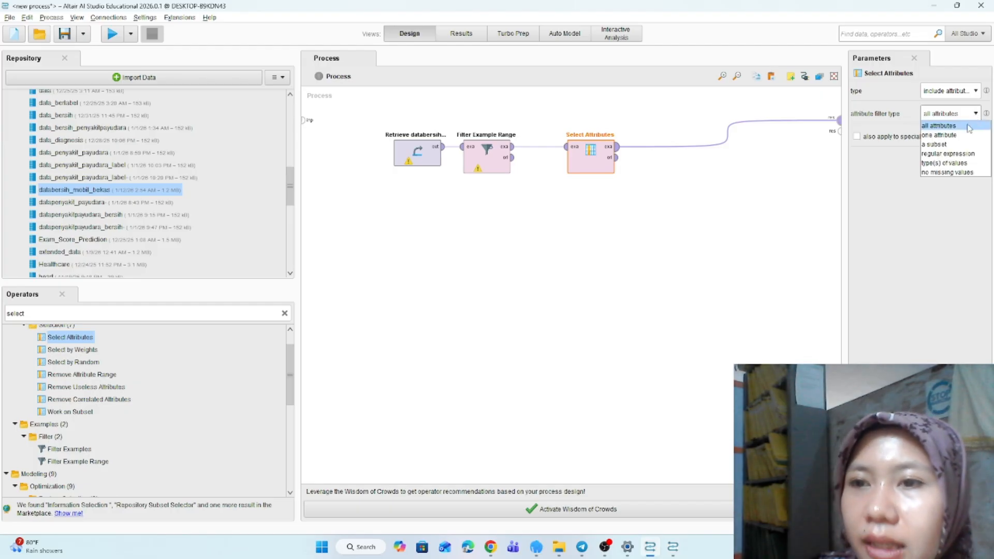
pyautogui.click(963, 135)
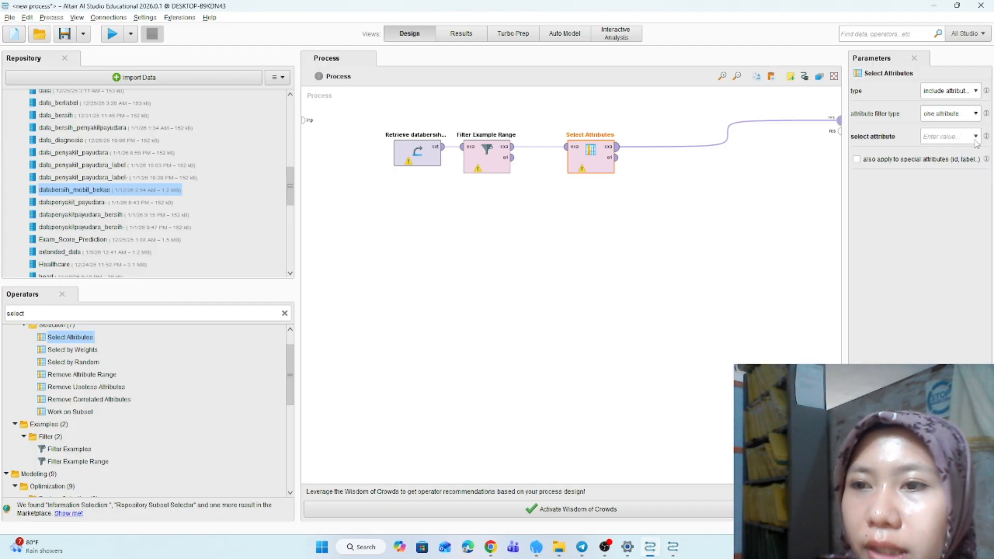
pyautogui.click(976, 138)
pyautogui.click(967, 158)
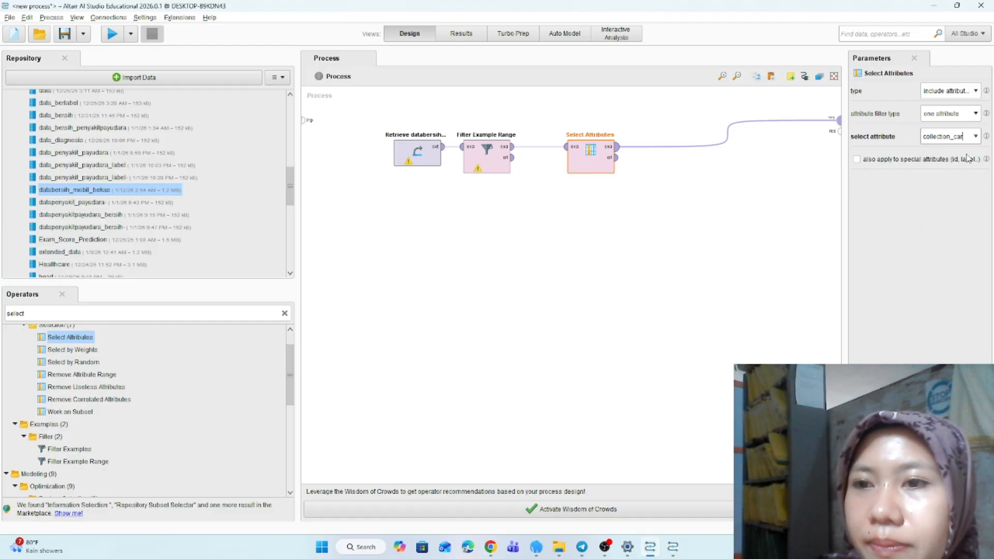
pyautogui.click(976, 114)
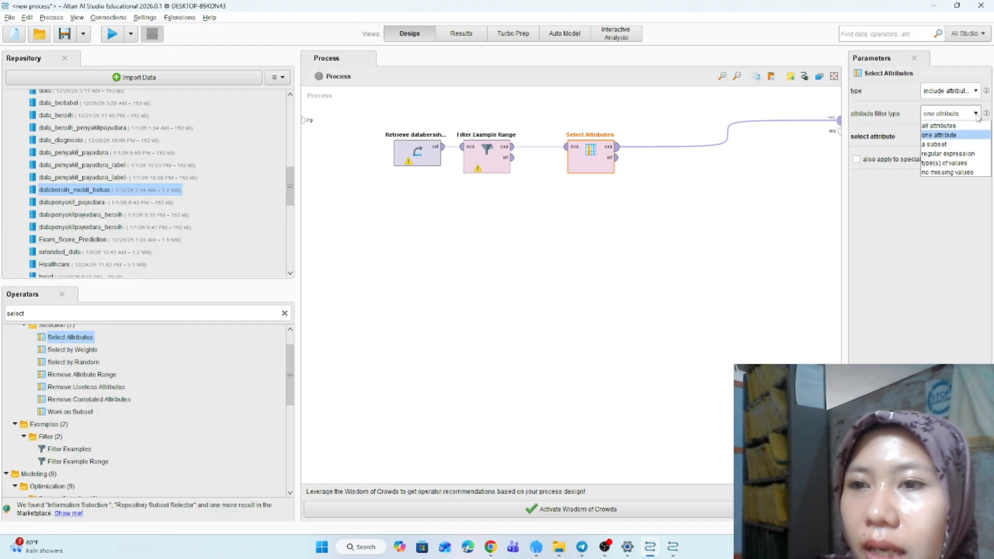
pyautogui.click(961, 145)
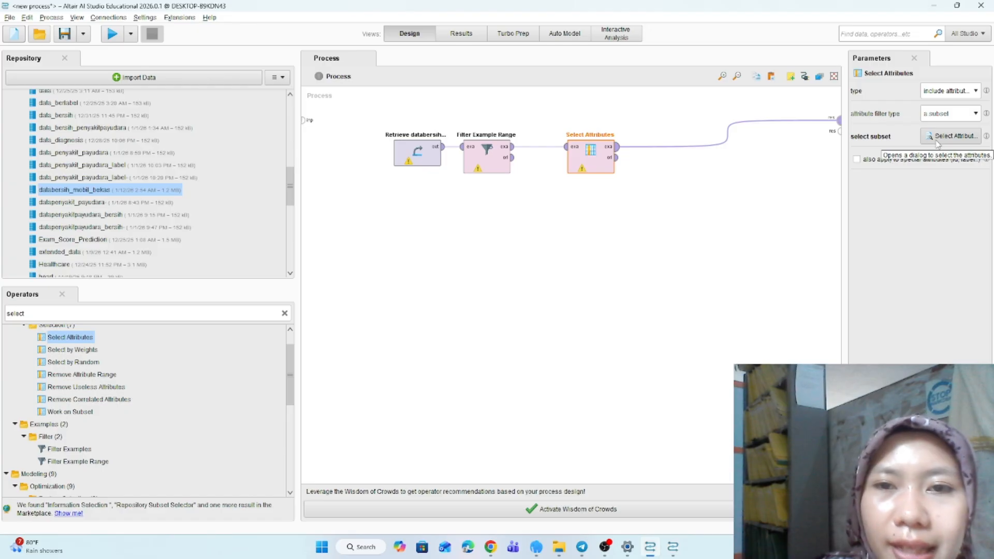
# - Choose the subset attributes collection_car, brand, model_year and msrp for Select Attributes and apply
pyautogui.click(938, 141)
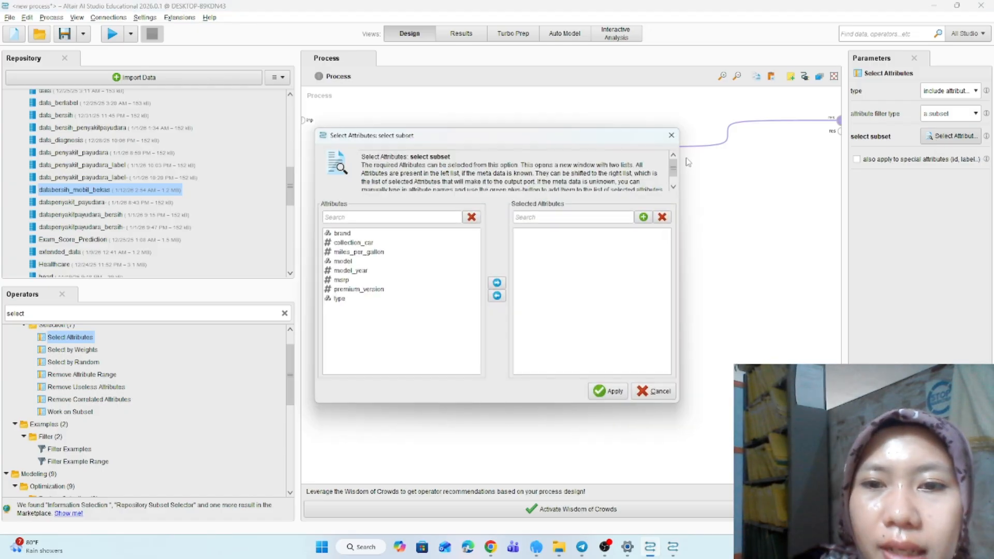
pyautogui.click(347, 243)
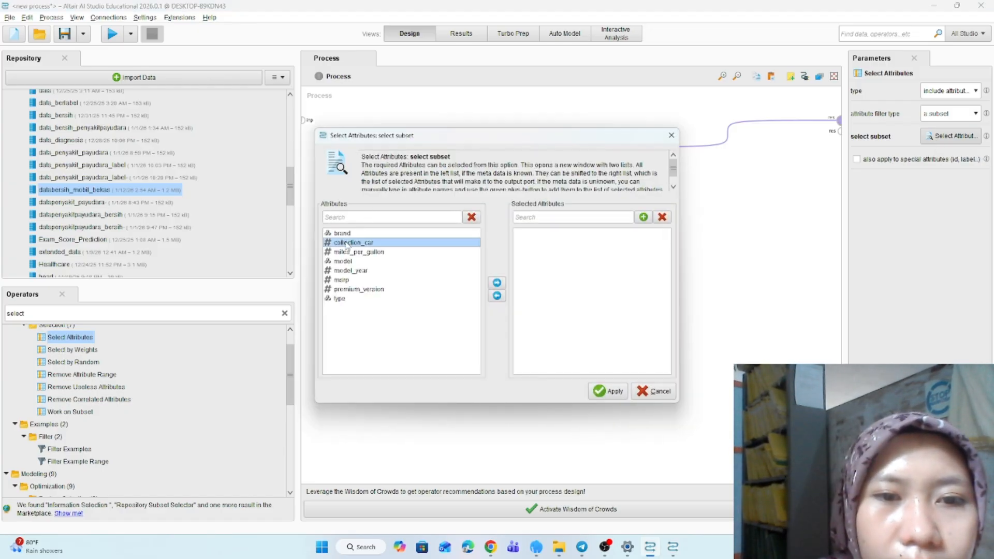
pyautogui.click(497, 283)
pyautogui.click(372, 236)
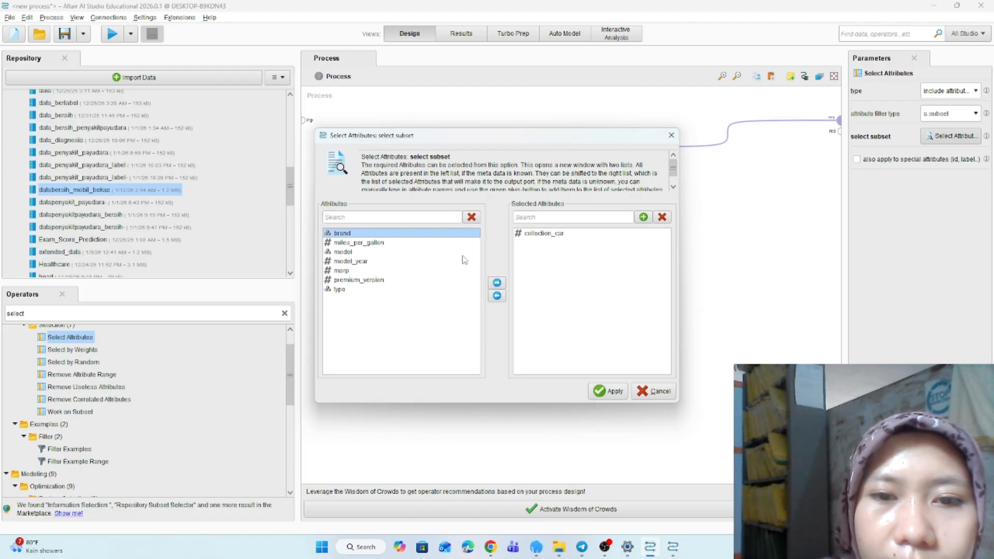
pyautogui.click(497, 284)
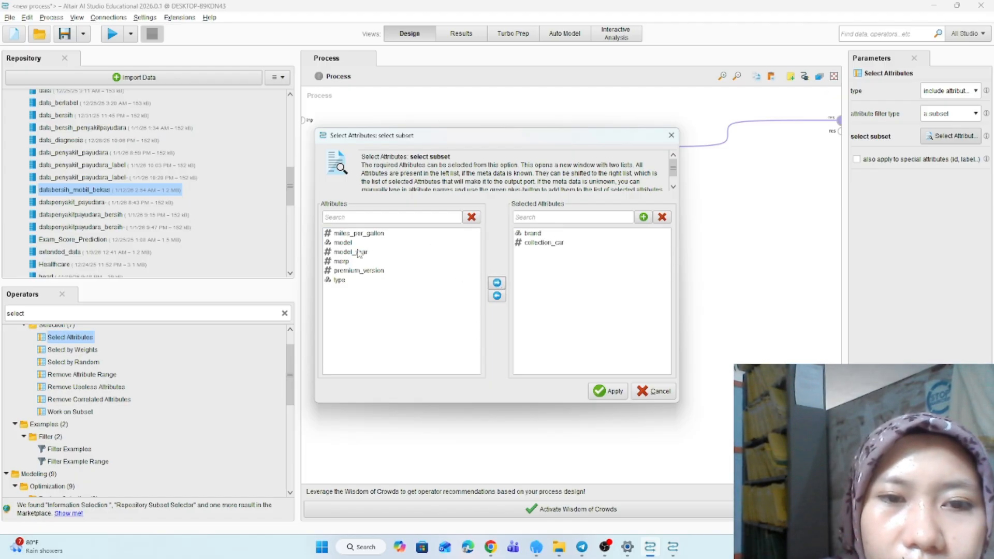
pyautogui.click(359, 253)
pyautogui.click(497, 283)
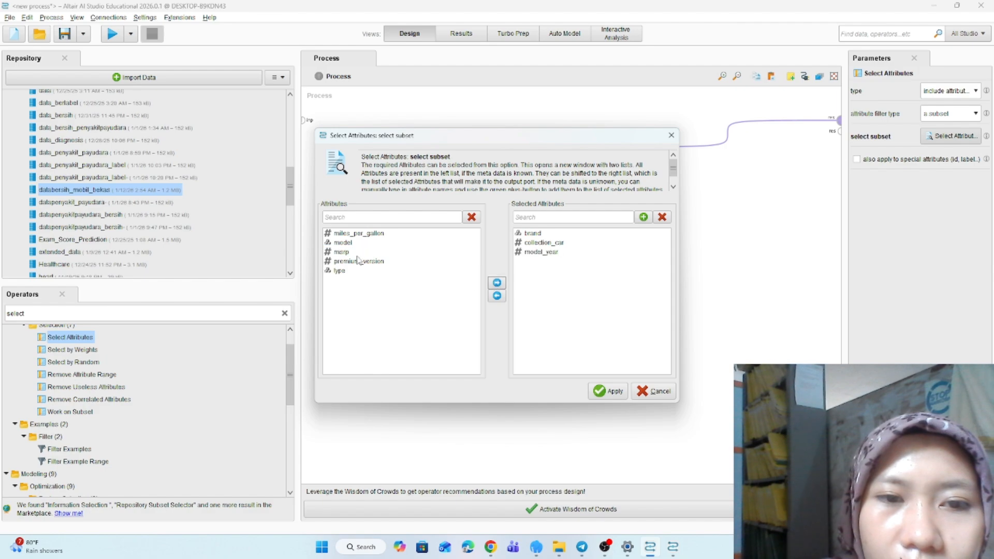
pyautogui.click(346, 244)
pyautogui.click(348, 252)
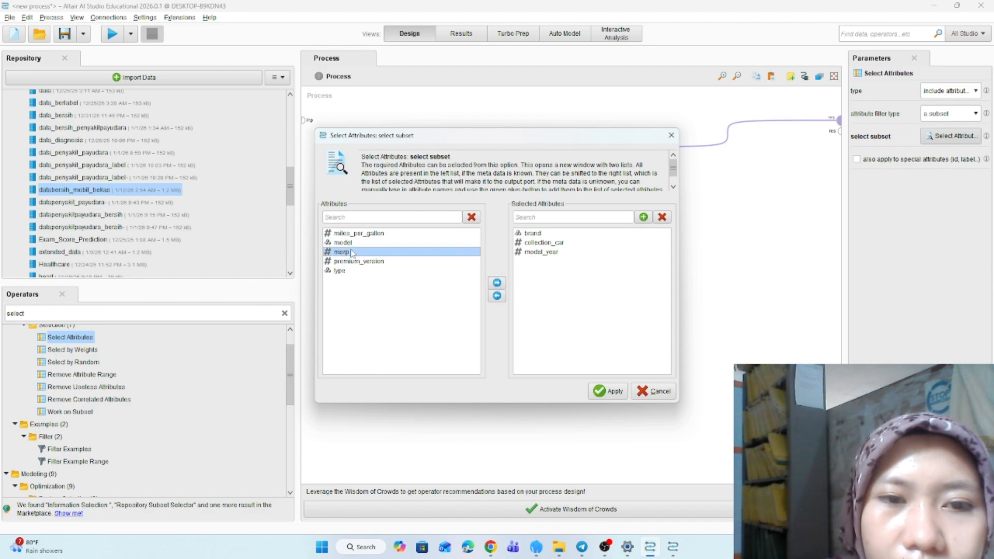
pyautogui.click(497, 283)
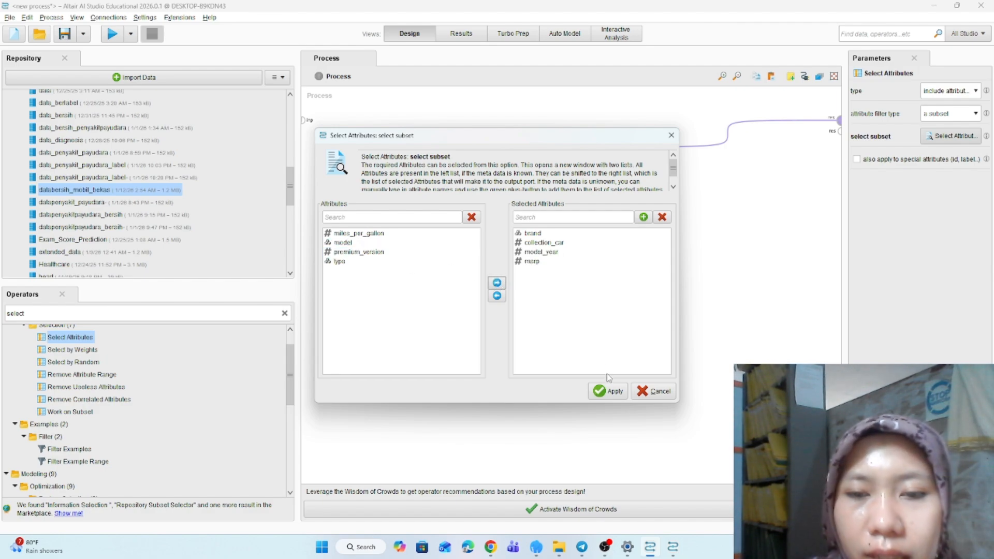
pyautogui.click(607, 391)
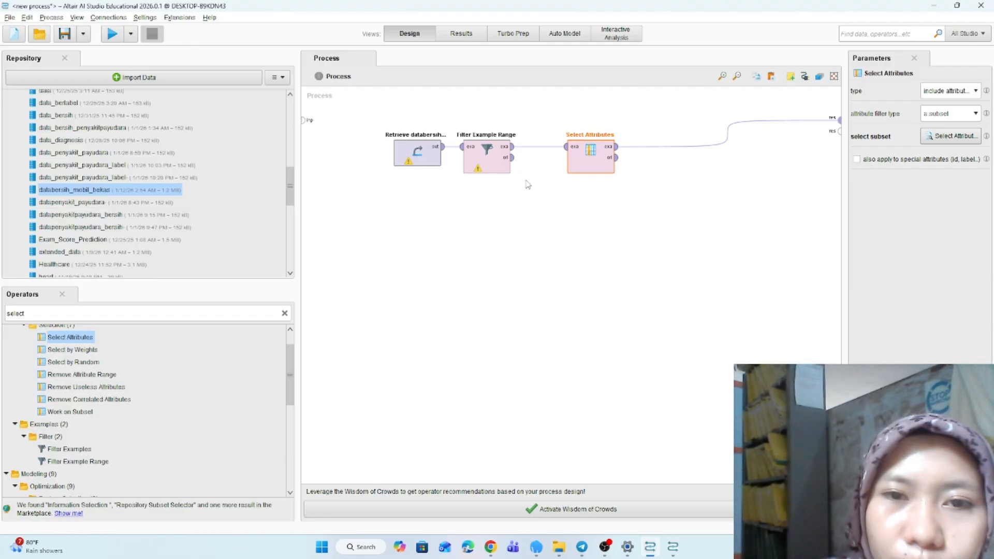
# - Set Filter Example Range's first example to 10 and last example to 30
pyautogui.click(487, 156)
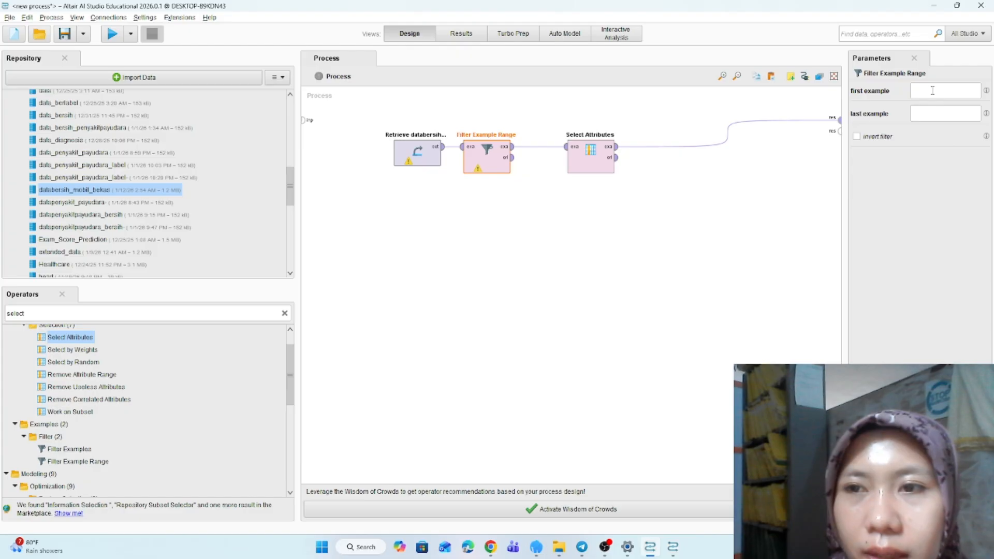
pyautogui.click(932, 91)
pyautogui.write('10')
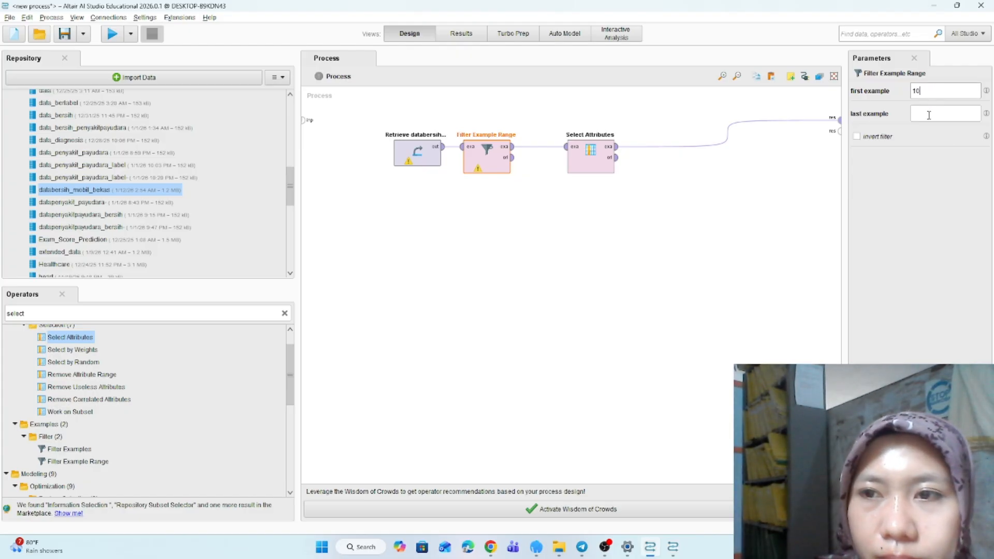
pyautogui.write('15')
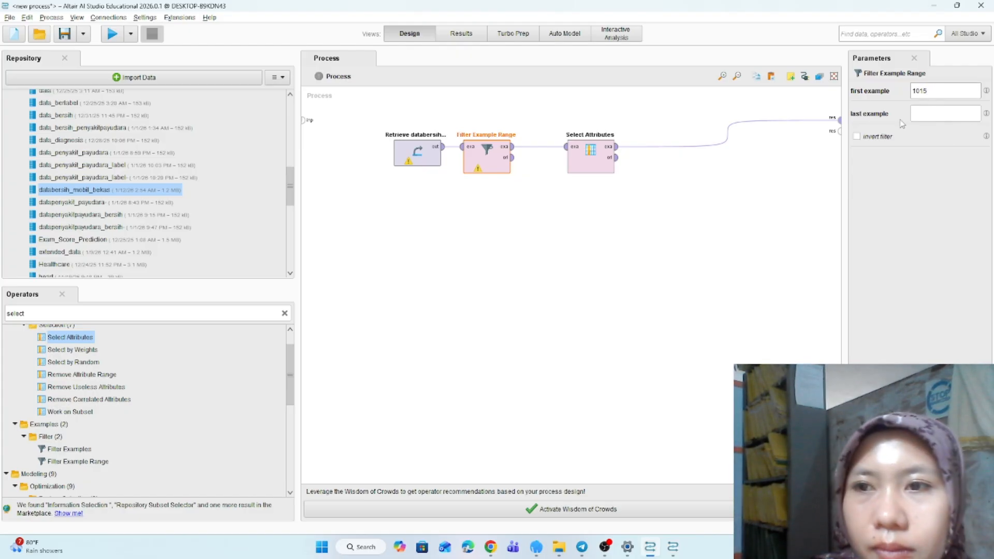
pyautogui.click(919, 114)
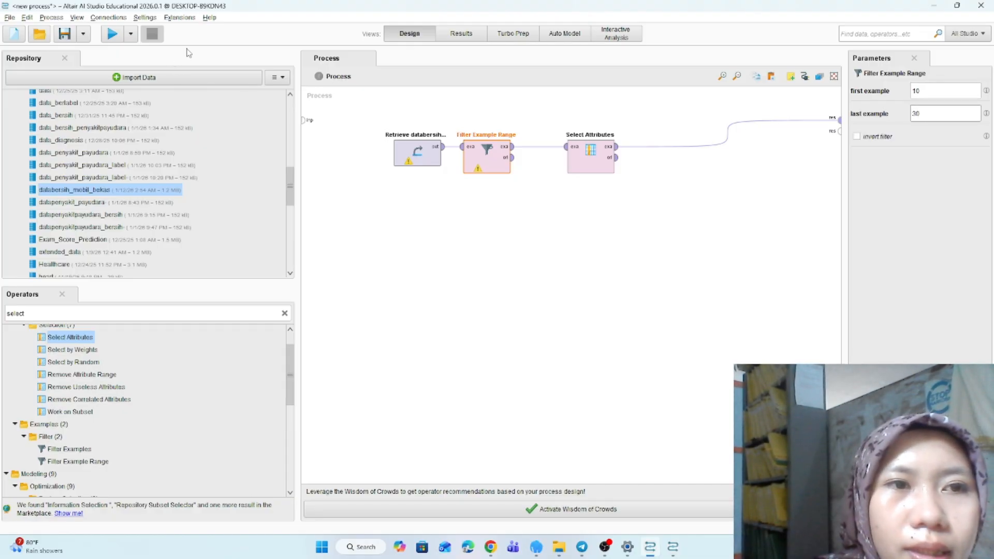
# - Run the process and compare the filtered, selected result with the original used-car data
pyautogui.click(112, 35)
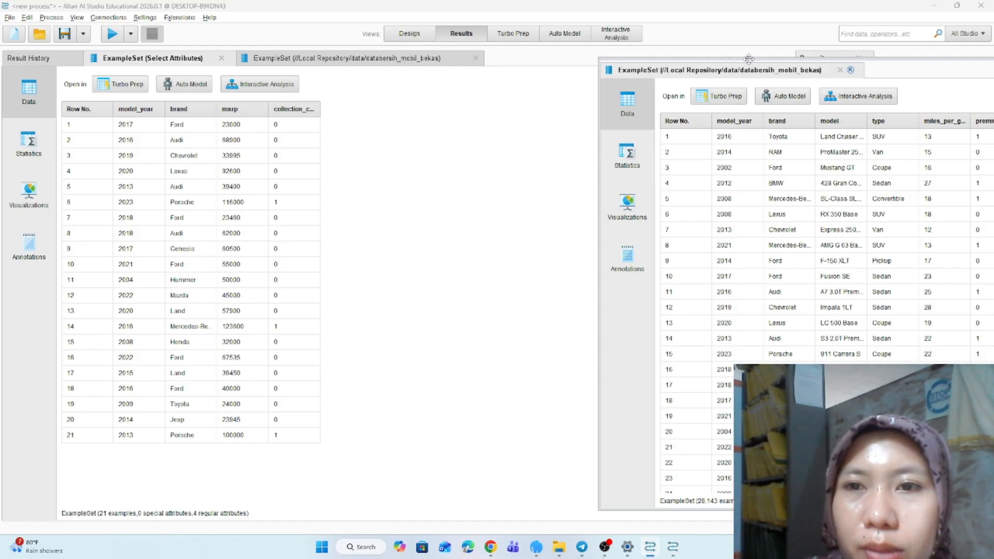
pyautogui.moveTo(749, 59); pyautogui.dragTo(569, 62)
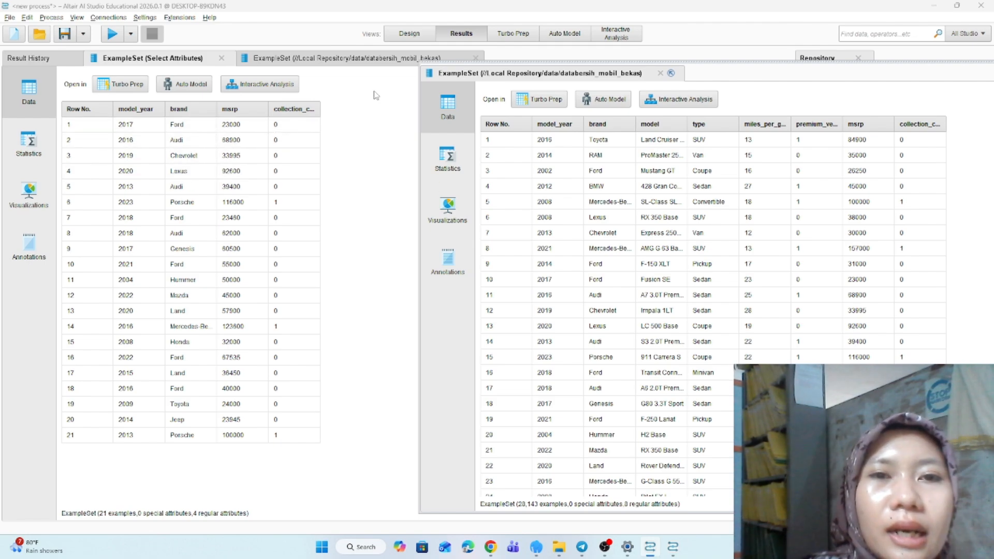
pyautogui.click(408, 34)
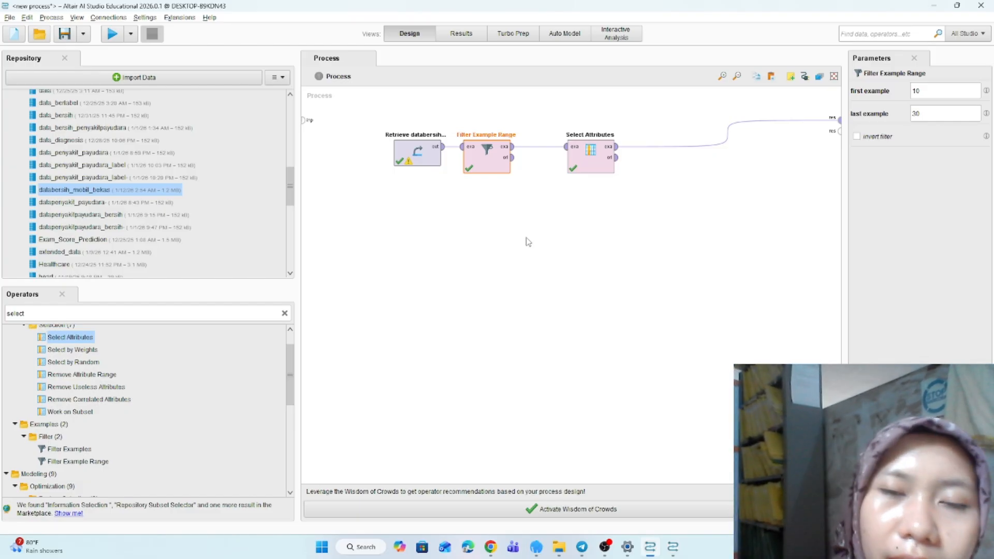
pyautogui.click(528, 242)
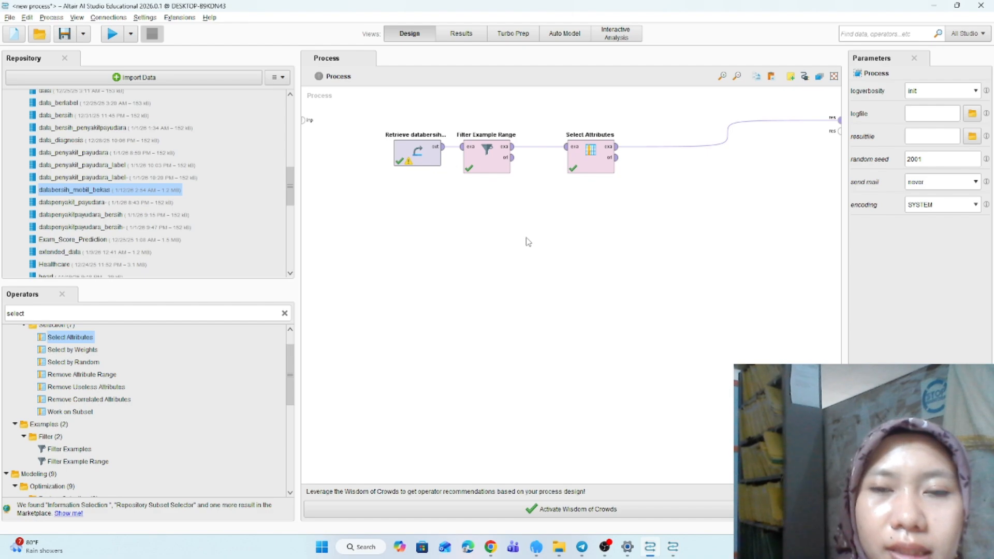